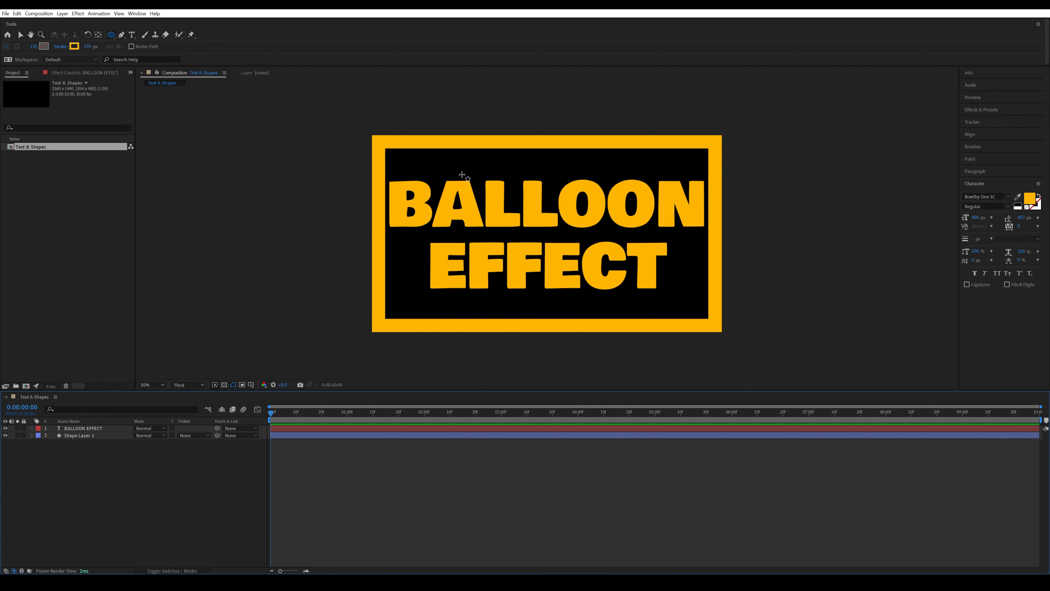
Step: Draw a small circle above the B of BALLOON, inside the frame, and set its stroke to none
{"action": "left_click_drag", "start_coordinate": [398, 159], "coordinate": [413, 168]}
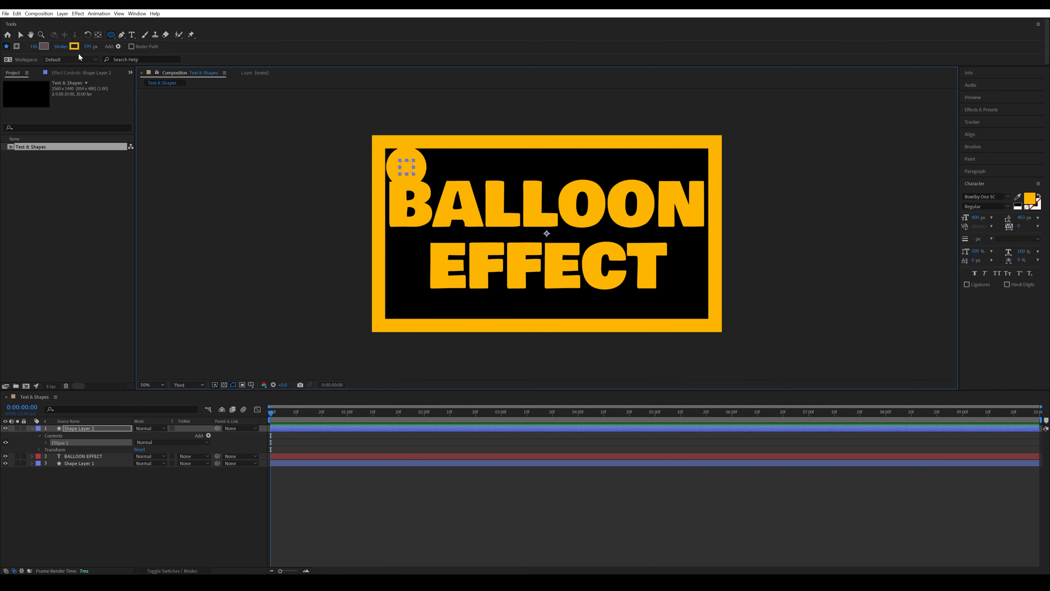
{"action": "left_click", "coordinate": [61, 46]}
{"action": "left_click", "coordinate": [239, 137]}
{"action": "left_click", "coordinate": [267, 184]}
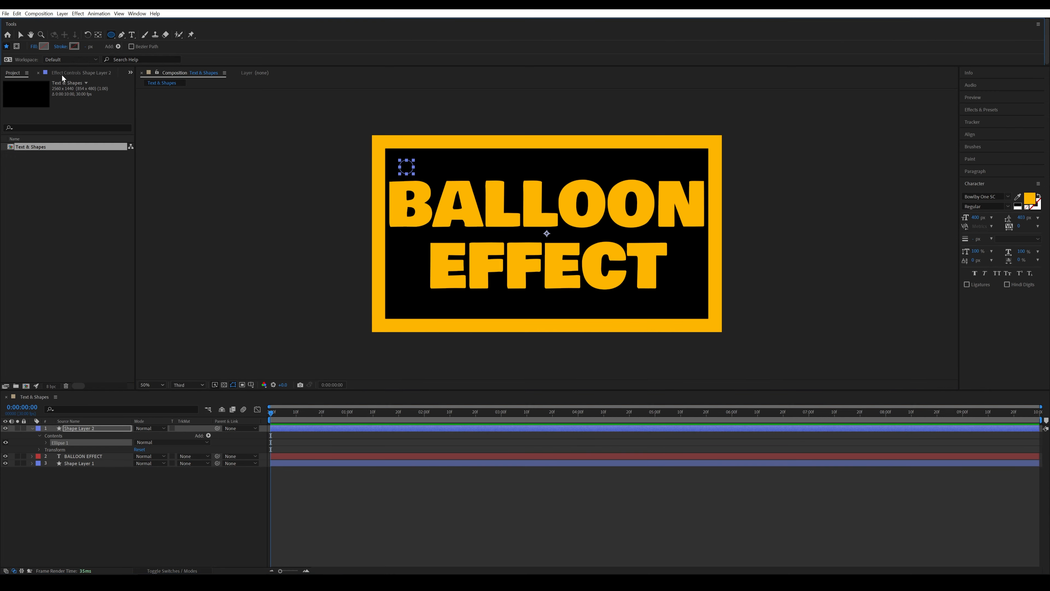
Step: Give the circle a solid colour fill and sample that colour from the orange-yellow frame
{"action": "left_click", "coordinate": [35, 47]}
{"action": "left_click", "coordinate": [249, 137]}
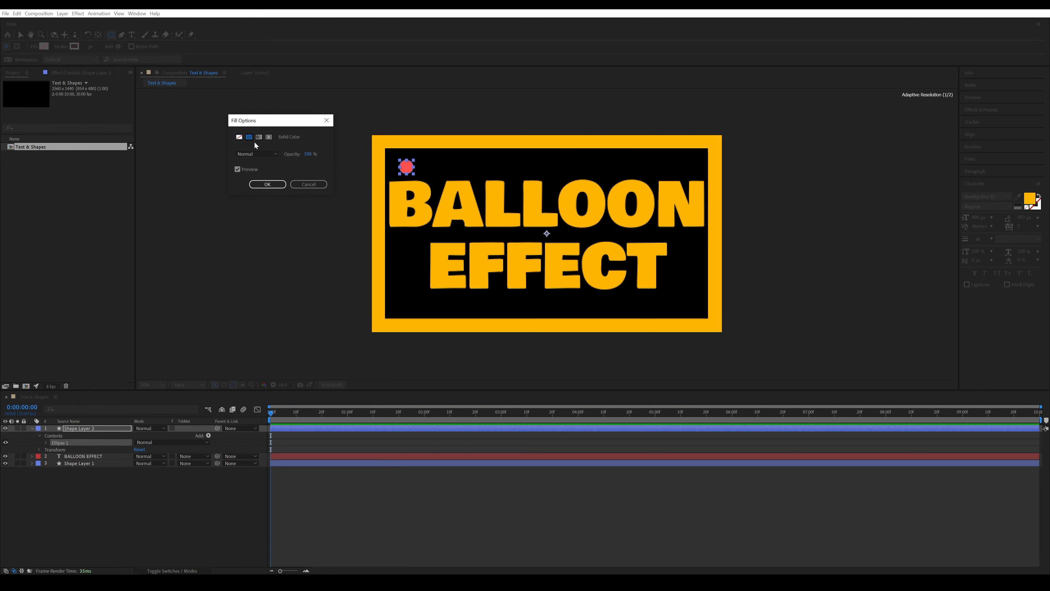
{"action": "left_click", "coordinate": [267, 184]}
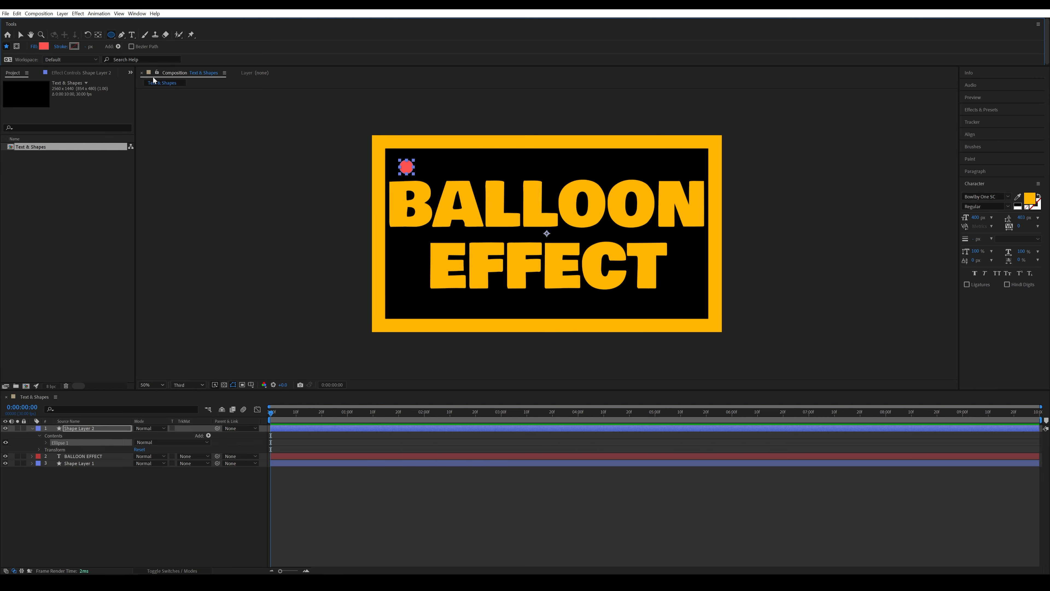
{"action": "left_click", "coordinate": [44, 46]}
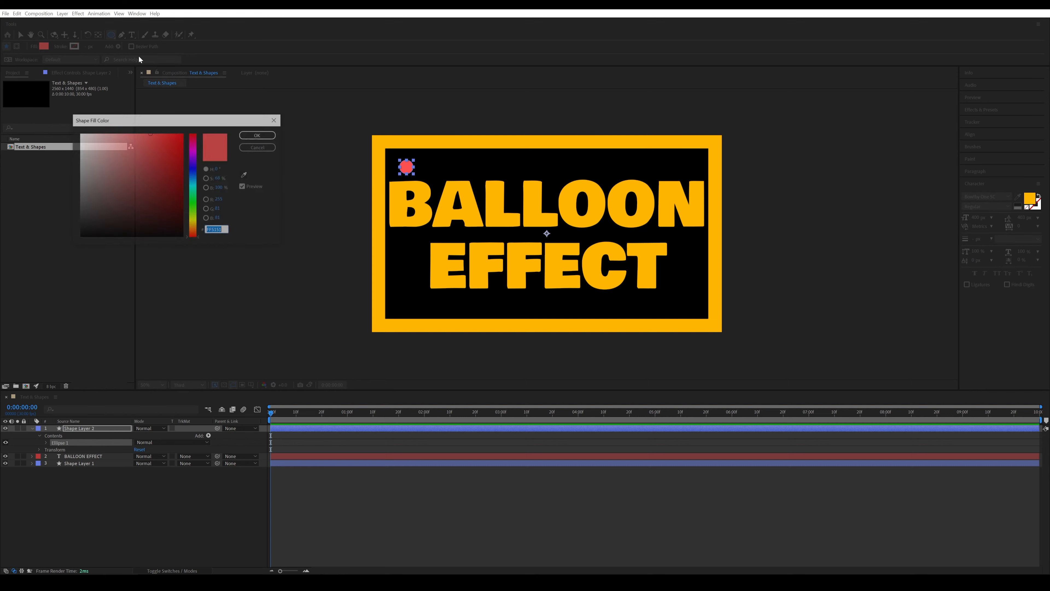
{"action": "left_click", "coordinate": [245, 174]}
{"action": "left_click", "coordinate": [466, 135]}
{"action": "left_click", "coordinate": [258, 135]}
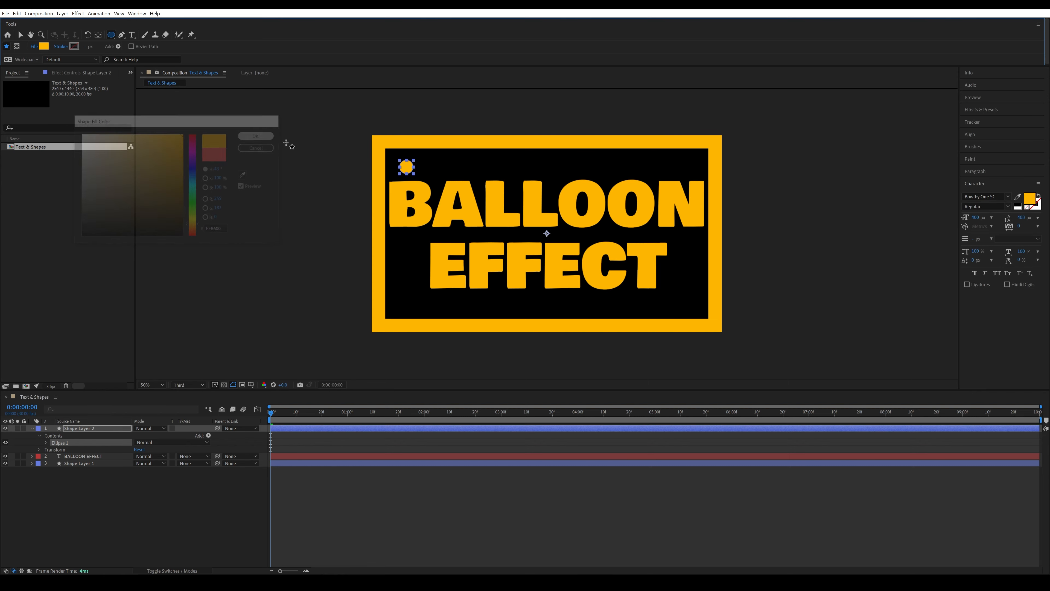
Step: Enlarge the circle and place it in the upper-left corner of the black area above the B
{"action": "left_click", "coordinate": [20, 35]}
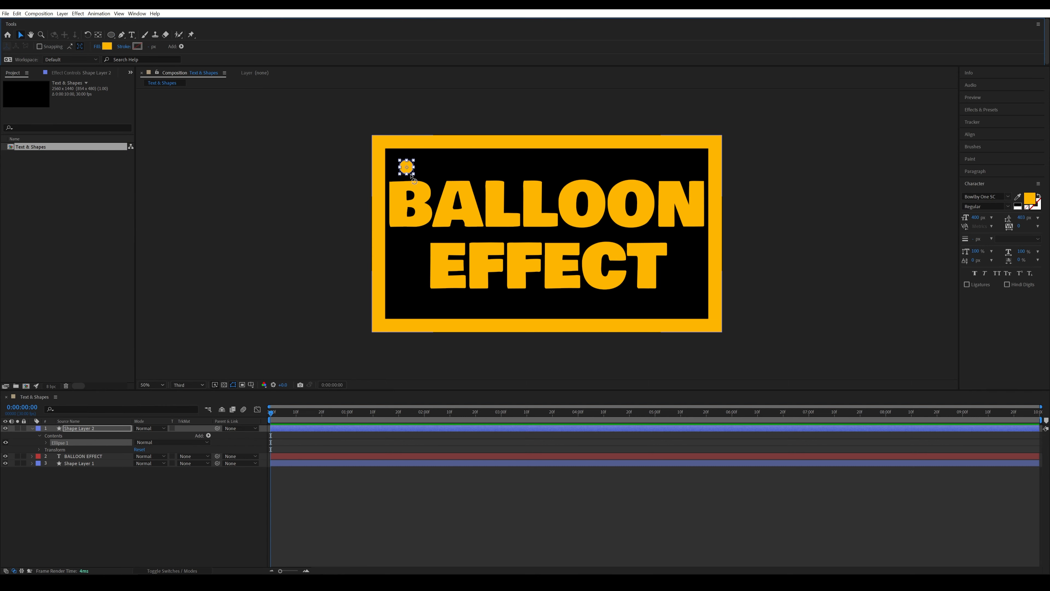
{"action": "left_click", "coordinate": [417, 176]}
{"action": "left_click_drag", "start_coordinate": [415, 176], "coordinate": [403, 167]}
{"action": "left_click", "coordinate": [397, 350]}
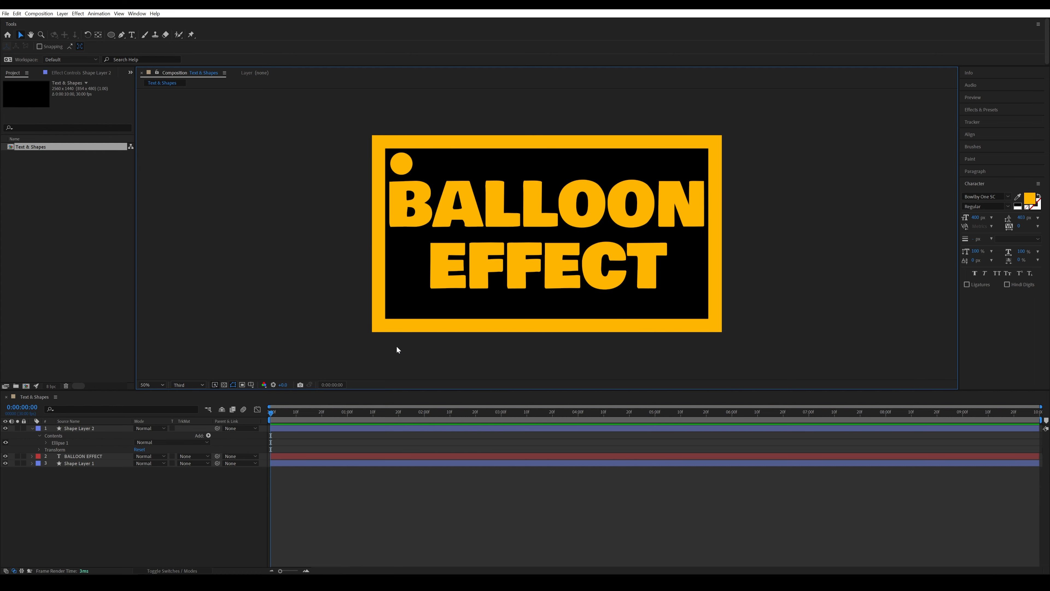
Step: Duplicate the circle and place the copy above the gap between the A and first L of BALLOON
{"action": "left_click", "coordinate": [405, 160]}
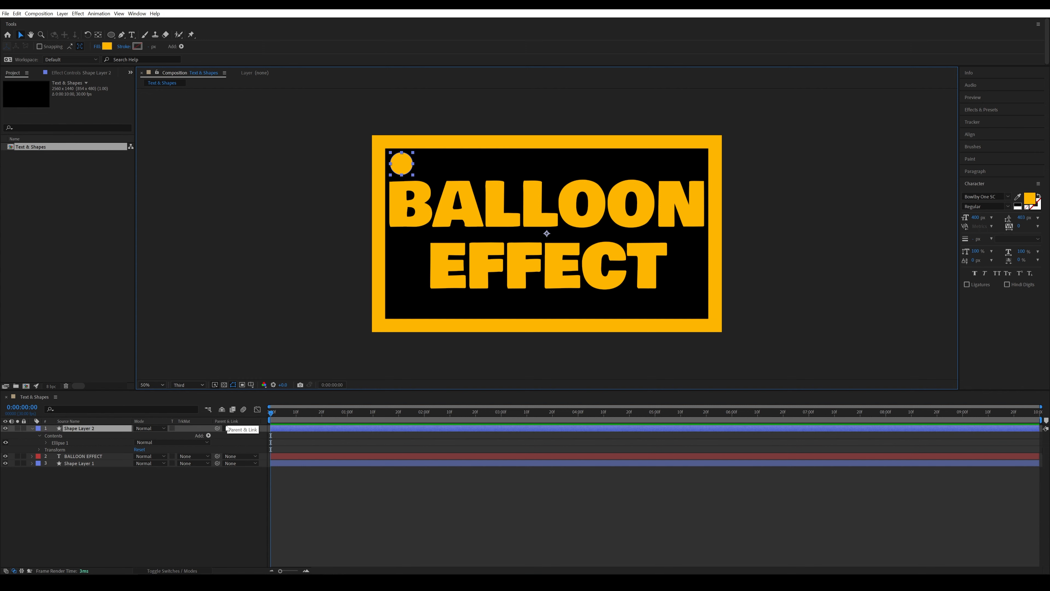
{"action": "key", "text": "ctrl+d"}
{"action": "left_click_drag", "start_coordinate": [411, 163], "coordinate": [483, 175]}
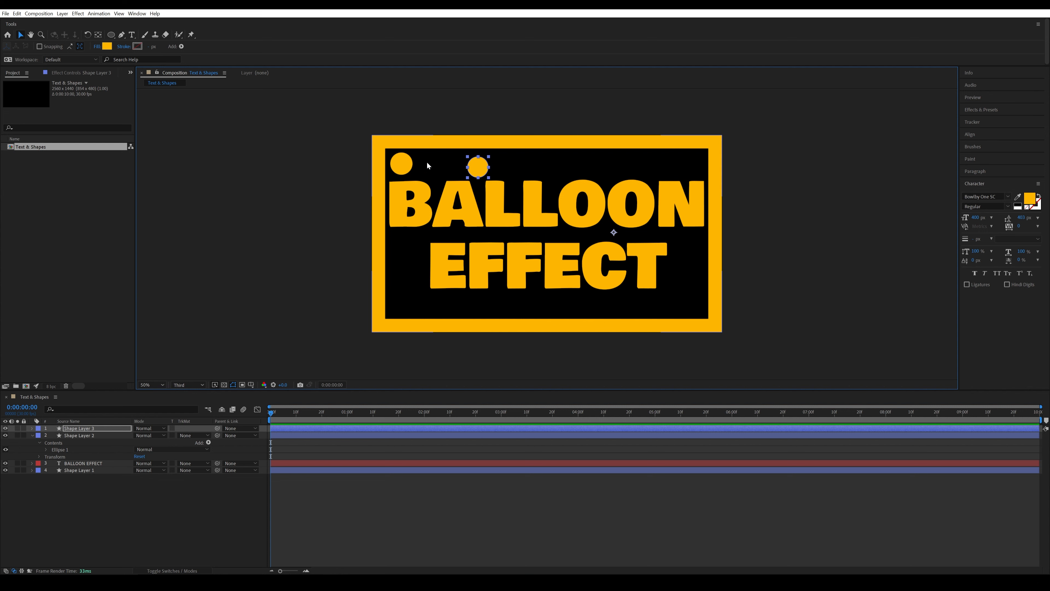
Step: Centre the anchor point of the copied circle on its shape and scale the copy down
{"action": "left_click", "coordinate": [98, 34]}
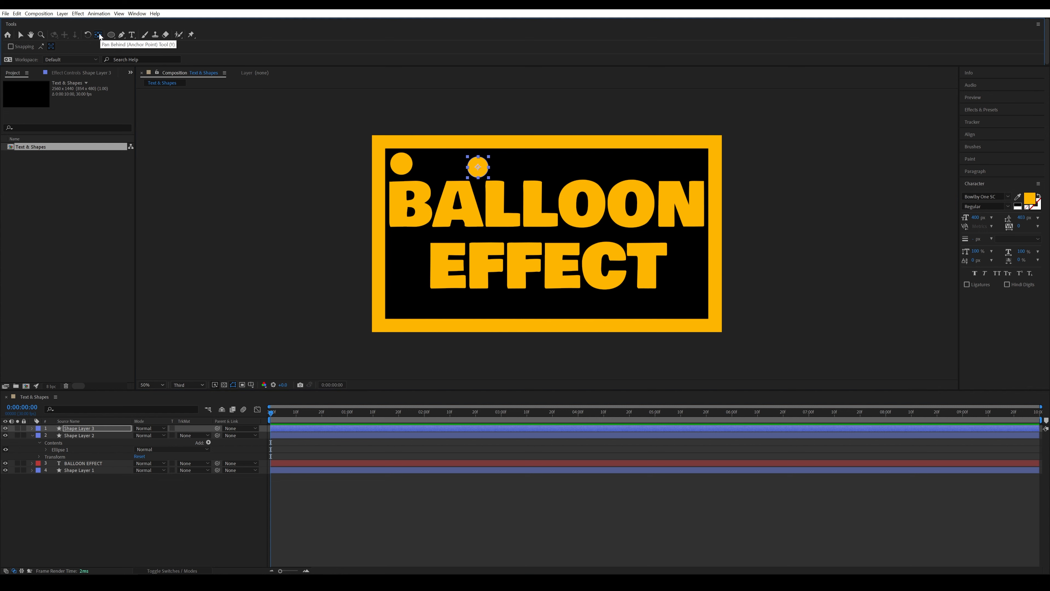
{"action": "key", "text": "v"}
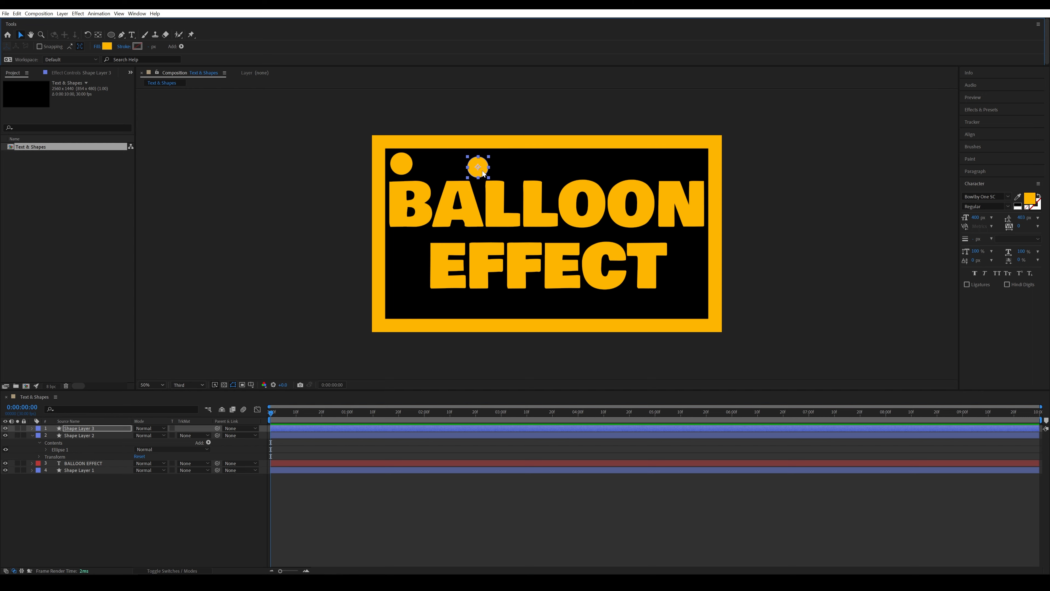
{"action": "left_click_drag", "start_coordinate": [482, 171], "coordinate": [479, 172]}
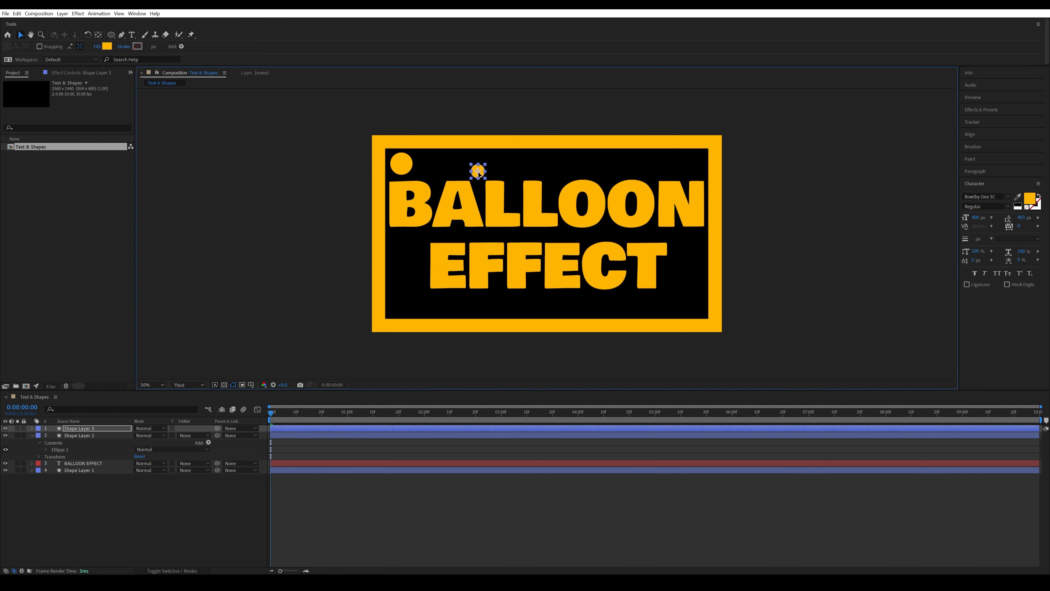
{"action": "left_click", "coordinate": [106, 446]}
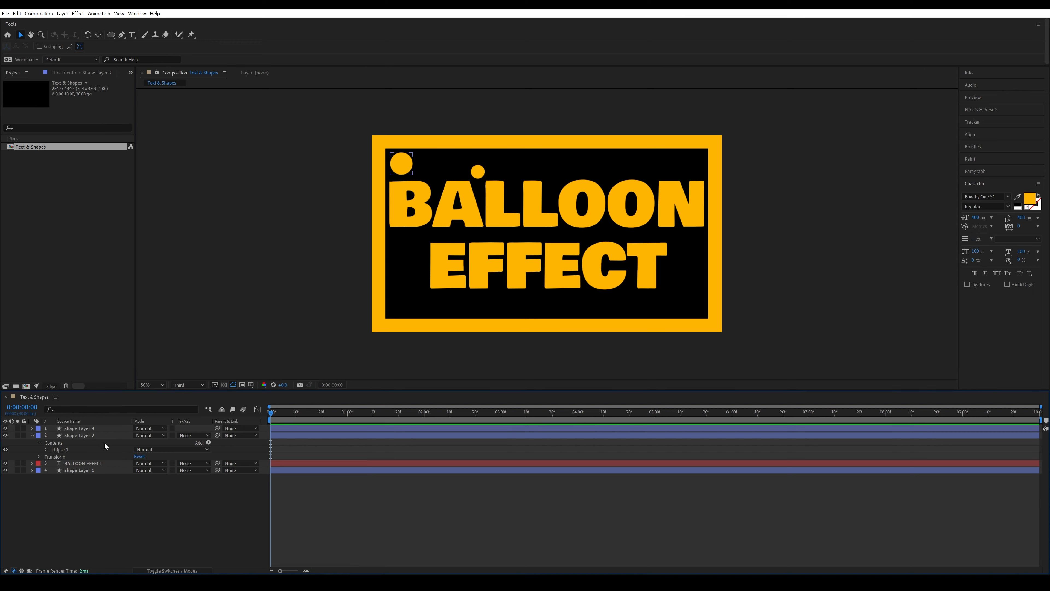
Step: Make six more duplicates of the circle and spread them around the text inside the frame in varied sizes
{"action": "left_click", "coordinate": [80, 428]}
{"action": "key", "text": "ctrl+d"}
{"action": "left_click_drag", "start_coordinate": [487, 173], "coordinate": [682, 274]}
{"action": "key", "text": "ctrl+d"}
{"action": "left_click", "coordinate": [166, 526]}
{"action": "left_click", "coordinate": [656, 166]}
{"action": "key", "text": "ctrl+d"}
{"action": "left_click_drag", "start_coordinate": [696, 259], "coordinate": [392, 264]}
{"action": "key", "text": "ctrl+d"}
{"action": "key", "text": "ctrl+d"}
{"action": "key", "text": "ctrl+d"}
{"action": "left_click", "coordinate": [492, 354]}
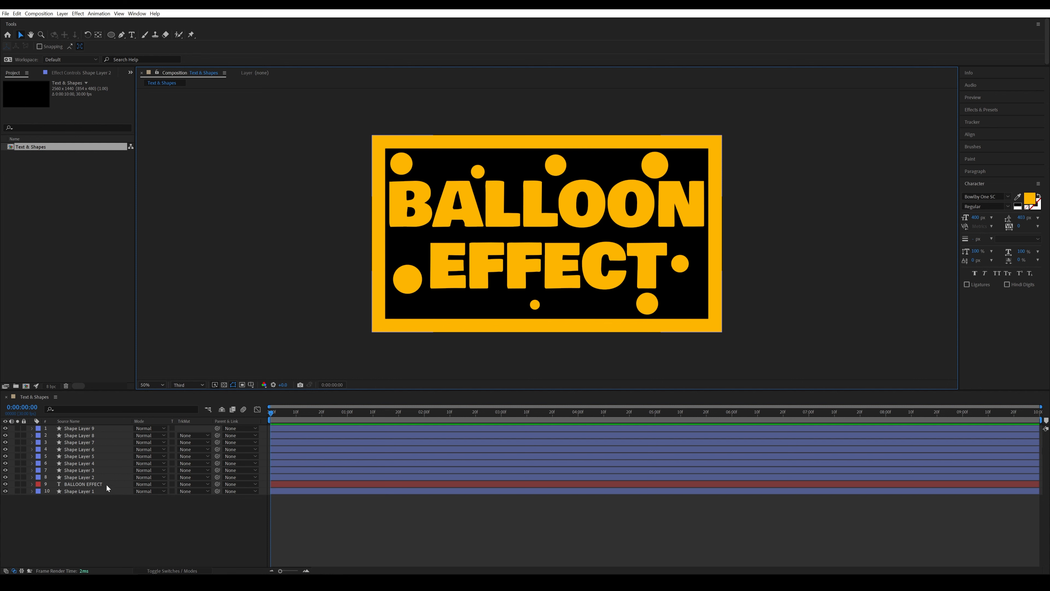
Step: Add Scale keyframes at 0:00:00:00 to all eight circle layers, Shape Layer 2 through Shape Layer 9
{"action": "left_click", "coordinate": [99, 477]}
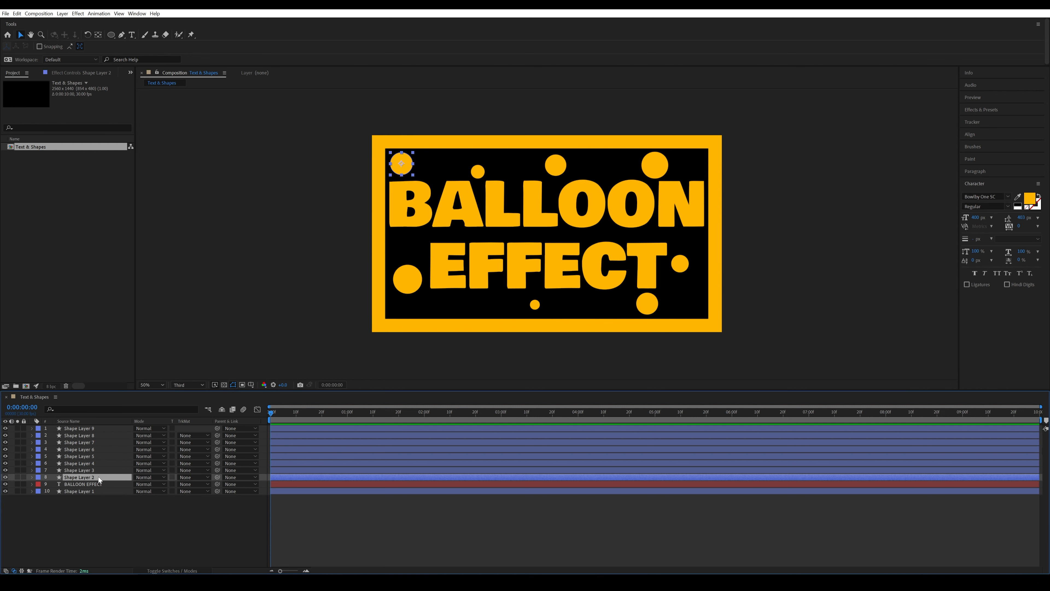
{"action": "left_click", "coordinate": [97, 430], "text": "shift"}
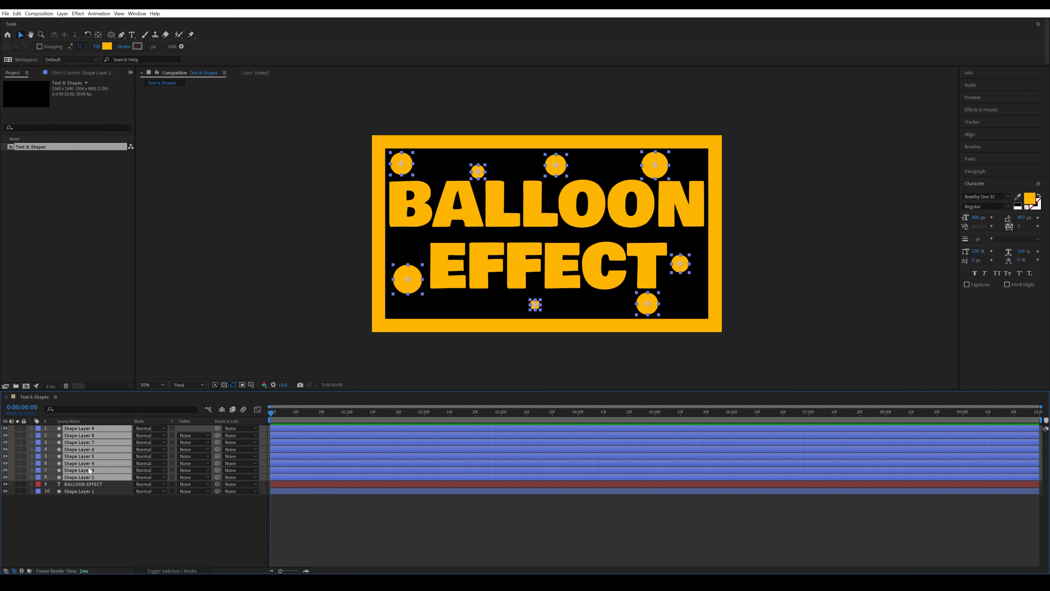
{"action": "key", "text": "s"}
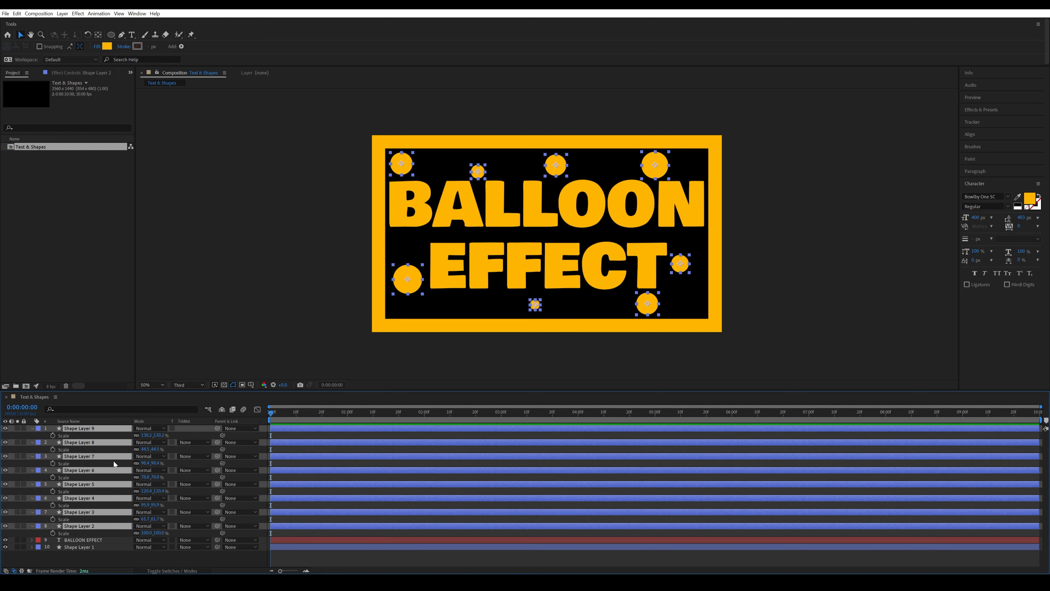
{"action": "left_click", "coordinate": [292, 415]}
{"action": "left_click_drag", "start_coordinate": [292, 414], "coordinate": [218, 416]}
{"action": "left_click", "coordinate": [52, 435]}
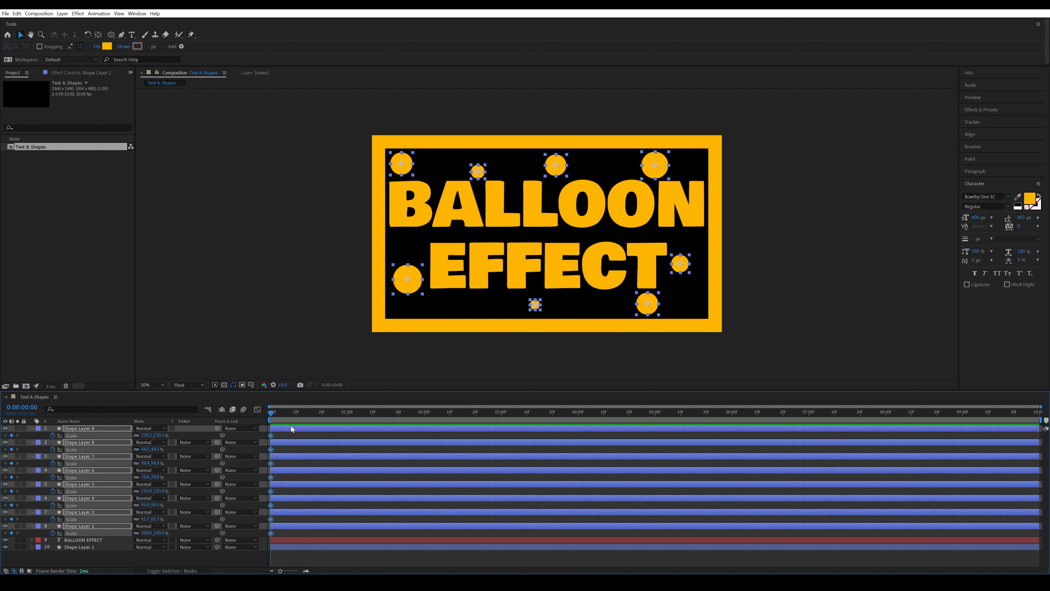
Step: At 0:00:03:00, raise the scale of all eight circles together by about 24 percentage points
{"action": "left_click_drag", "start_coordinate": [306, 416], "coordinate": [502, 423]}
{"action": "left_click_drag", "start_coordinate": [145, 449], "coordinate": [155, 449]}
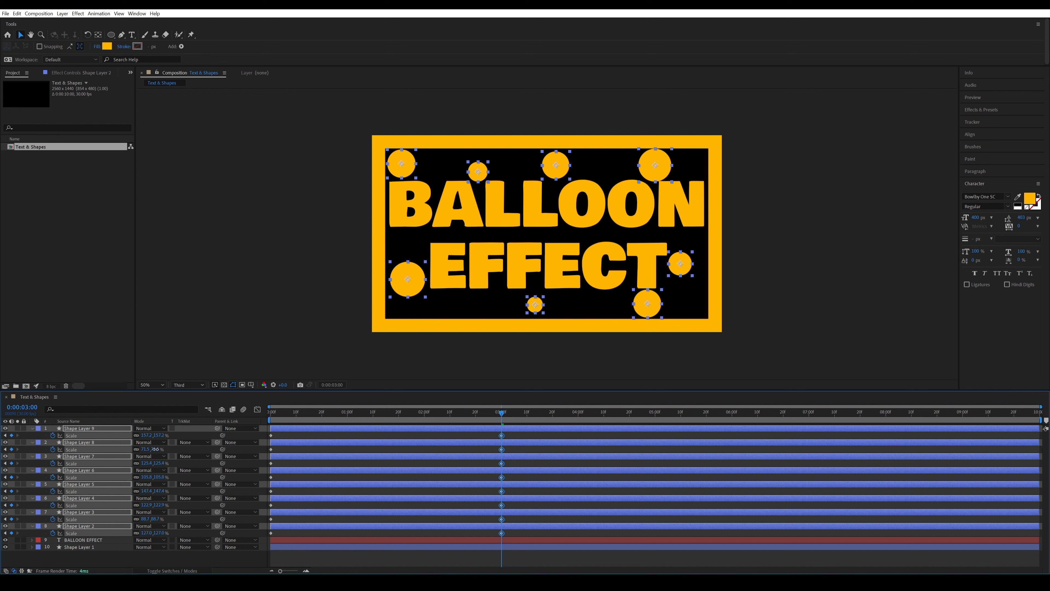
{"action": "left_click_drag", "start_coordinate": [156, 449], "coordinate": [155, 449]}
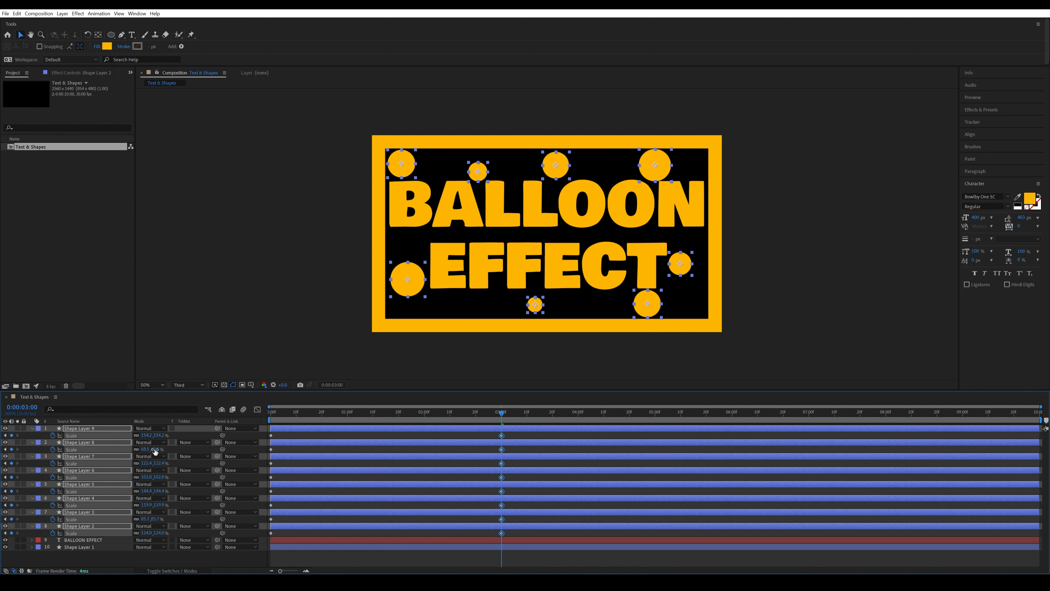
{"action": "left_click", "coordinate": [354, 451]}
Step: Slightly reduce the scale of the circle above the N of BALLOON at the 3-second keyframe
{"action": "left_click", "coordinate": [657, 160]}
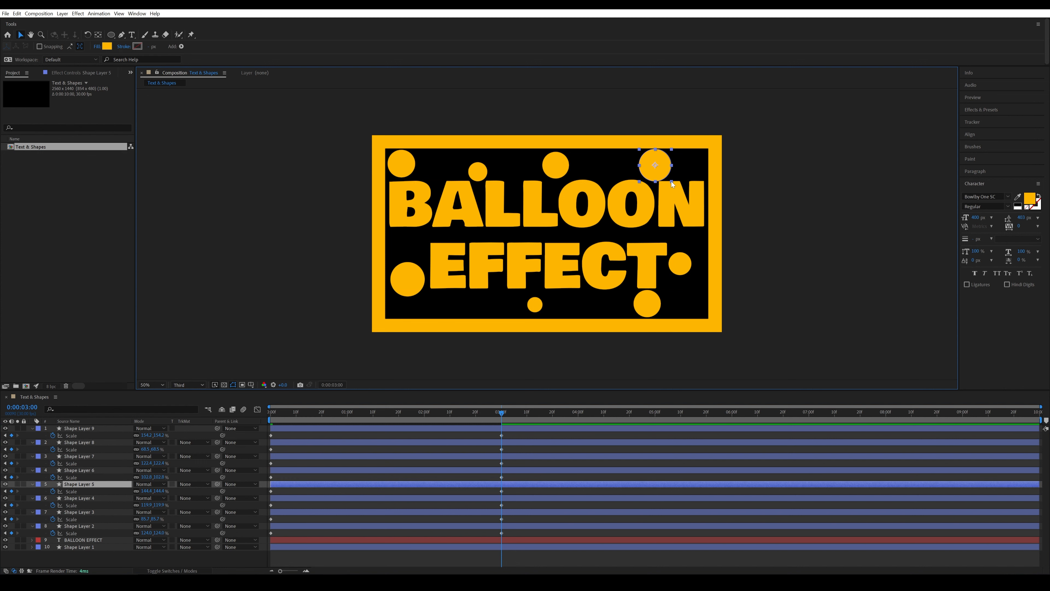
{"action": "left_click_drag", "start_coordinate": [672, 183], "coordinate": [670, 180]}
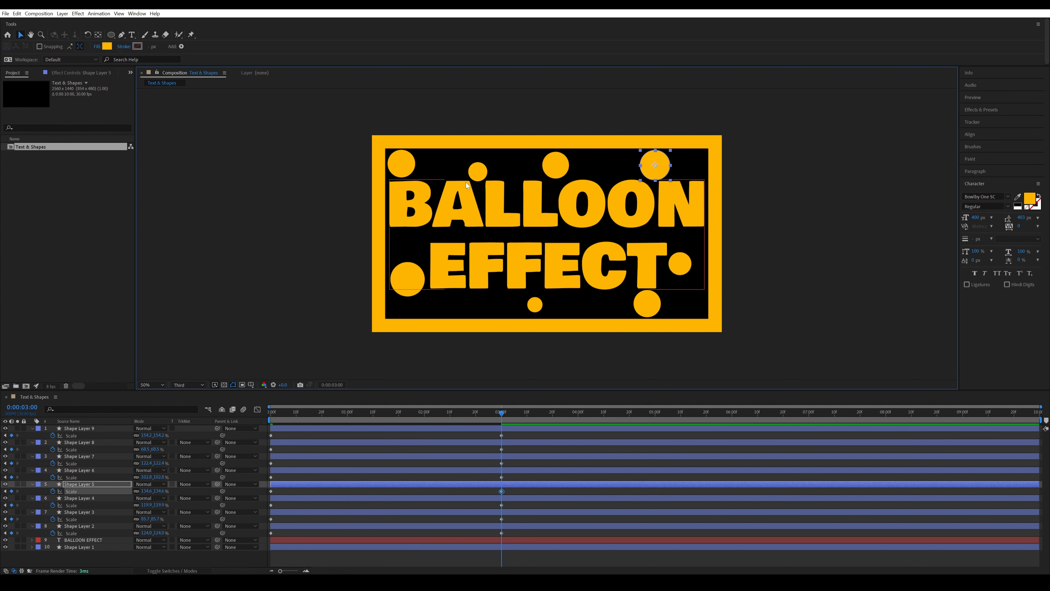
{"action": "left_click", "coordinate": [761, 263]}
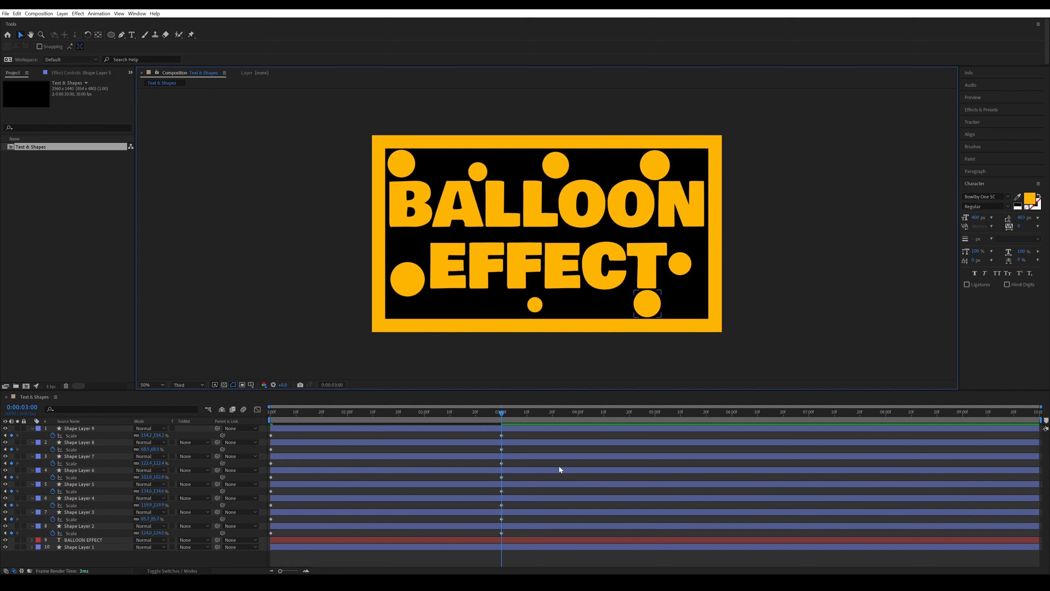
Step: Apply Easy Ease to all Scale keyframes of the eight circle layers
{"action": "left_click_drag", "start_coordinate": [517, 432], "coordinate": [267, 548]}
{"action": "key", "text": "F9"}
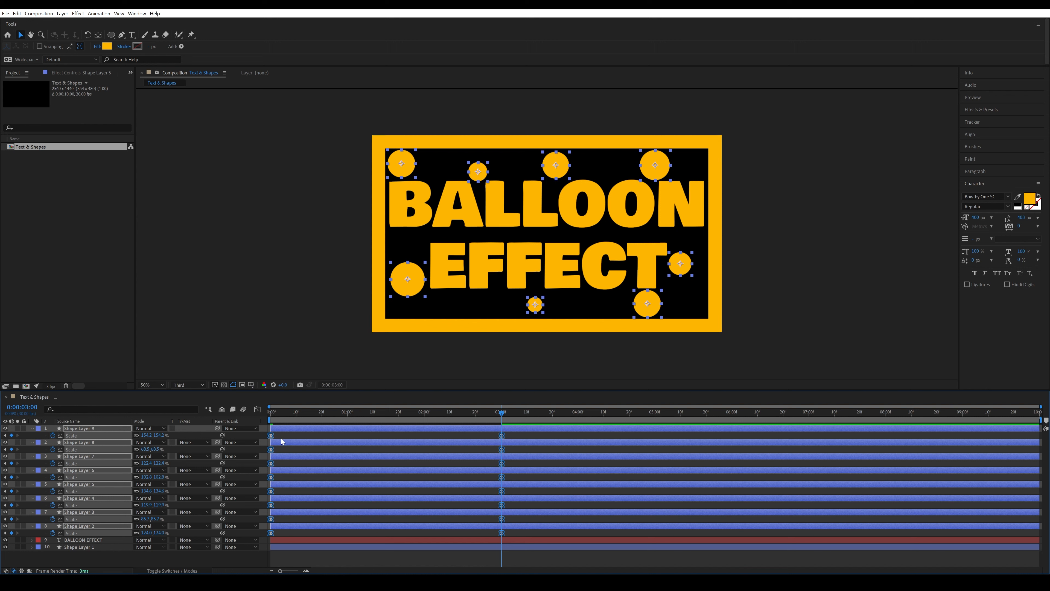
{"action": "right_click", "coordinate": [271, 435]}
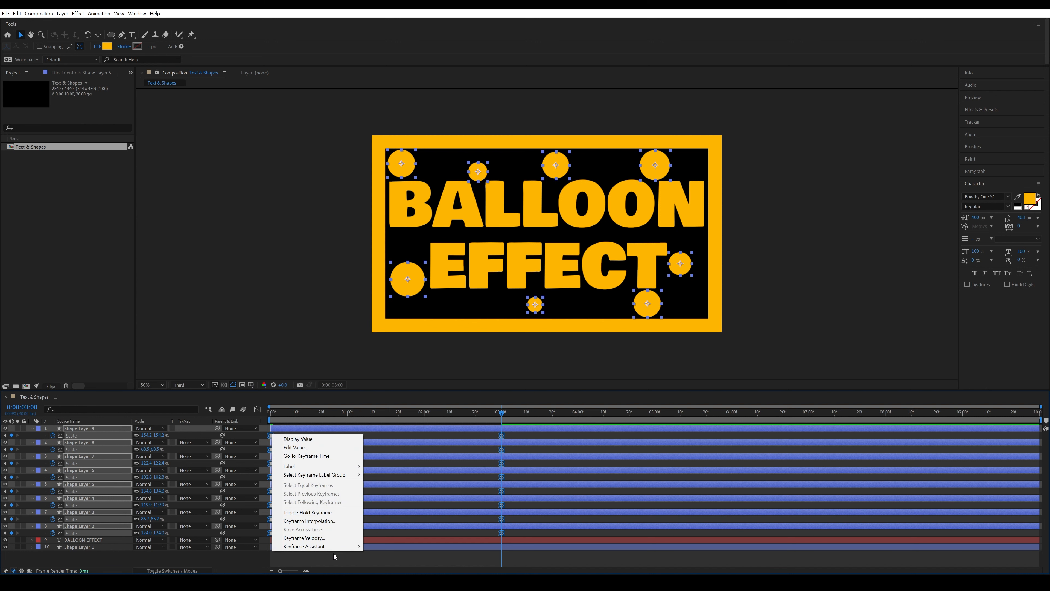
{"action": "mouse_move", "coordinate": [327, 546]}
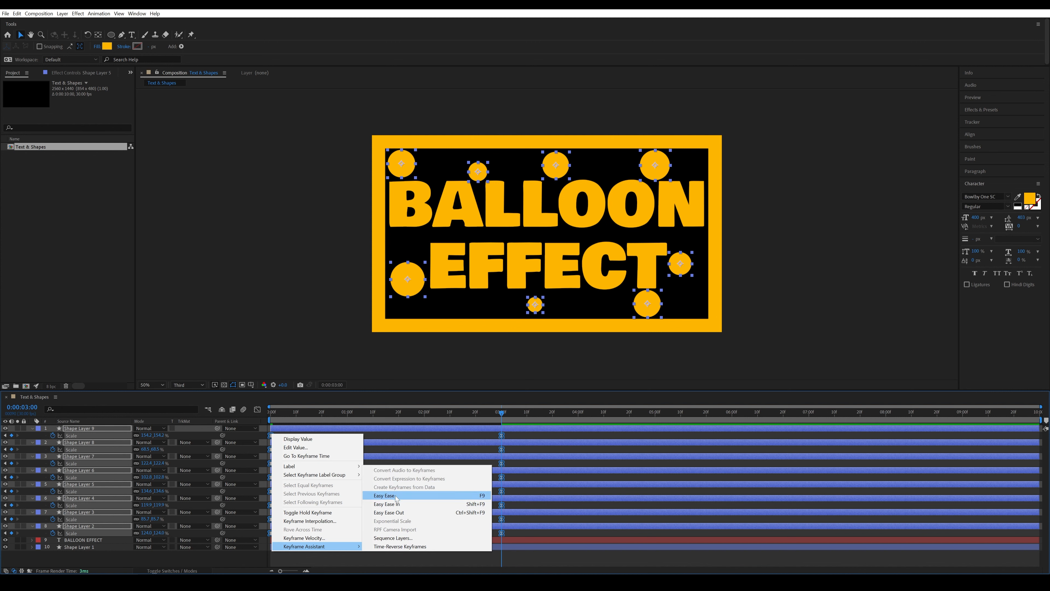
{"action": "left_click", "coordinate": [401, 447]}
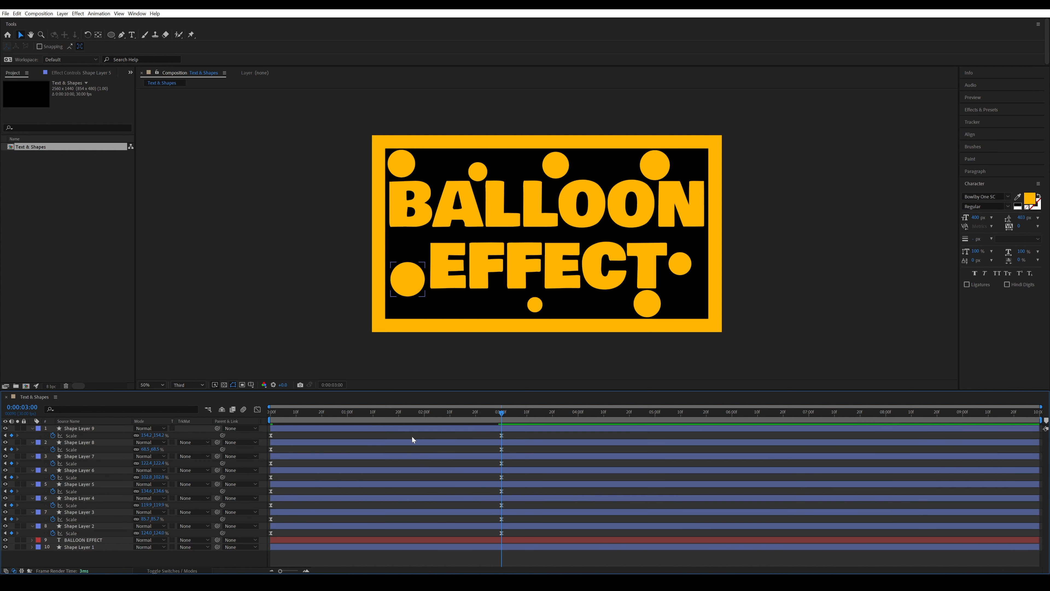
Step: Stagger the circles' ending Scale keyframes to different times around 3 seconds and preview the animation from the start
{"action": "left_click_drag", "start_coordinate": [503, 435], "coordinate": [481, 533]}
{"action": "left_click_drag", "start_coordinate": [502, 412], "coordinate": [271, 418]}
{"action": "key", "text": "space"}
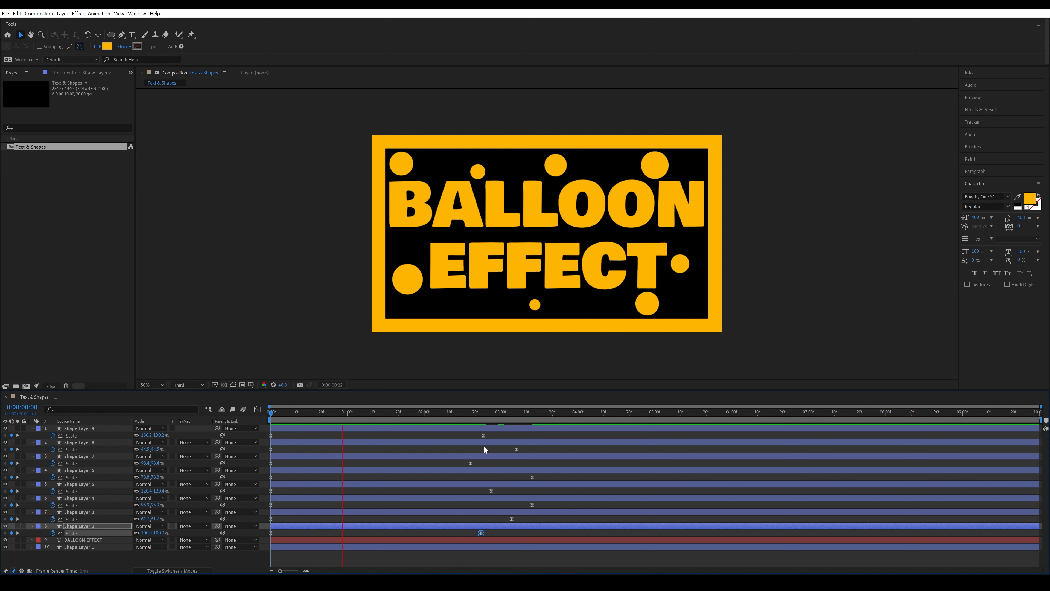
{"action": "key", "text": "space"}
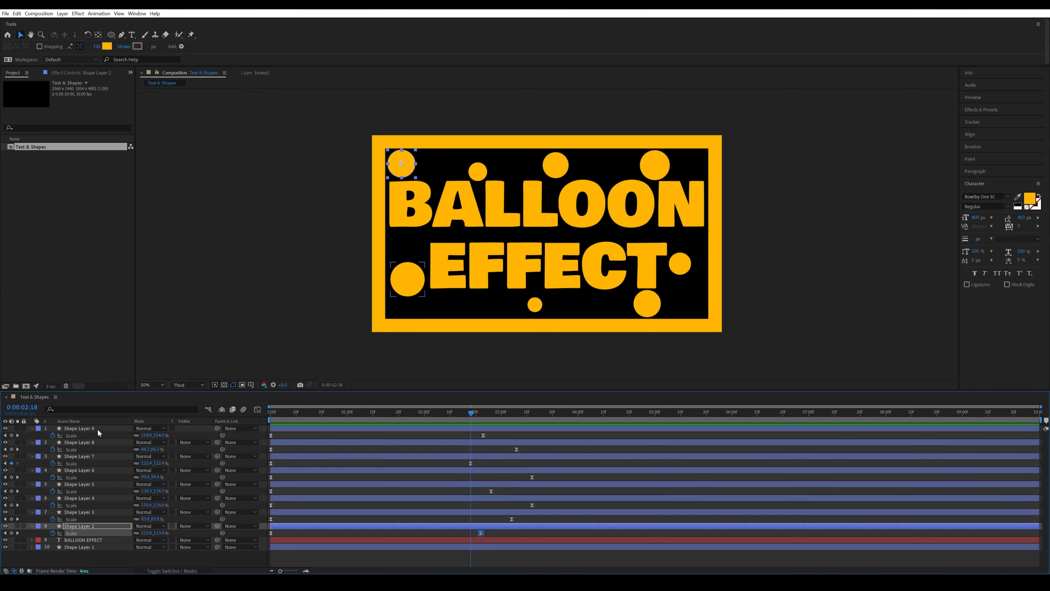
Step: Select all eight circle layers, Shape Layer 9 through Shape Layer 2, and reveal only their Position property
{"action": "left_click", "coordinate": [100, 429]}
{"action": "left_click", "coordinate": [97, 526], "text": "shift"}
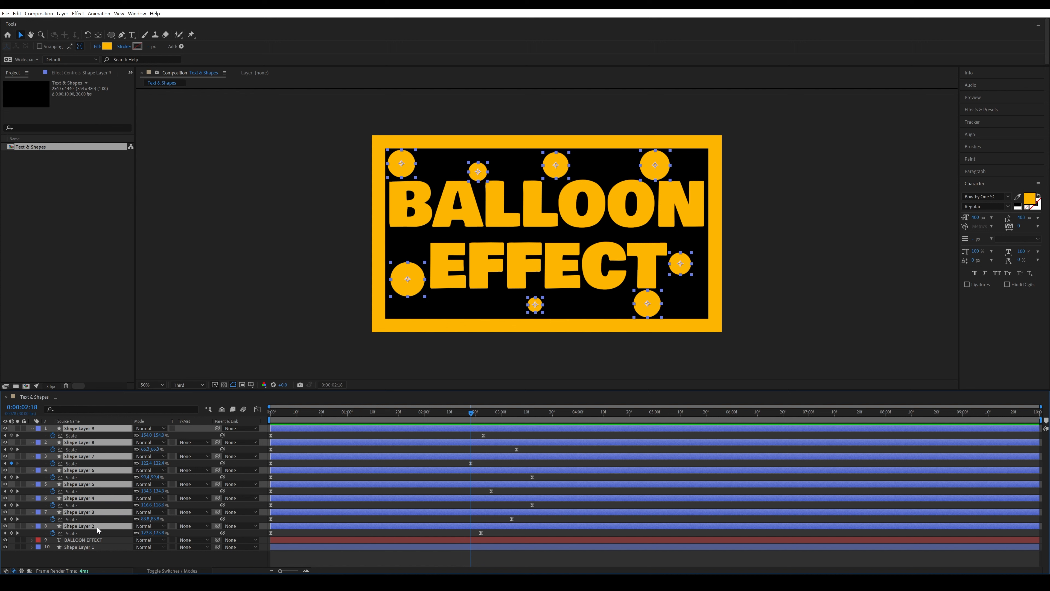
{"action": "key", "text": "p"}
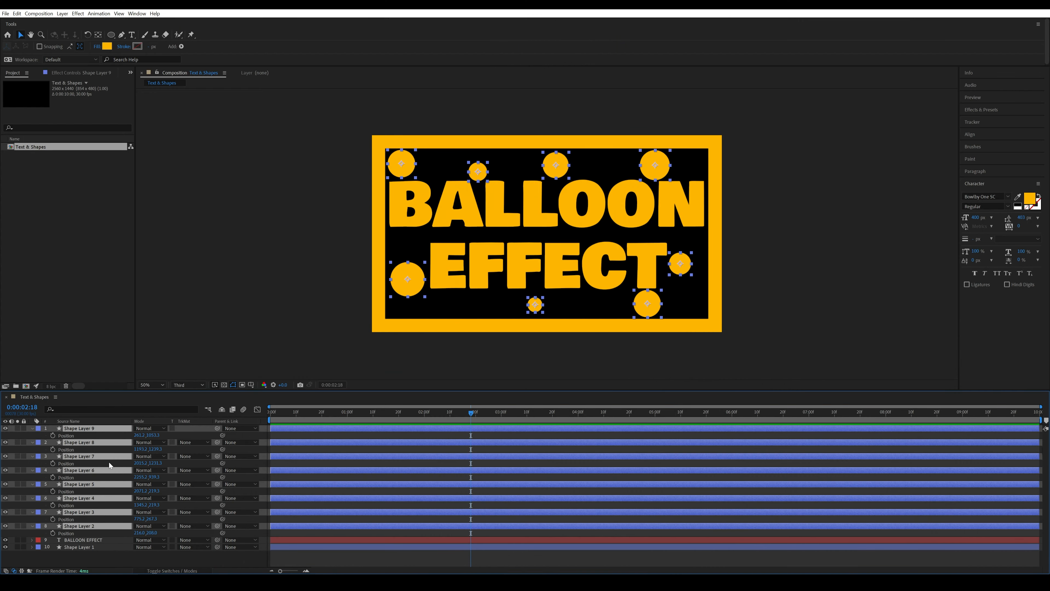
Step: Add the expression wiggle(3,5) to the Position of Shape Layer 9
{"action": "left_click", "coordinate": [98, 435]}
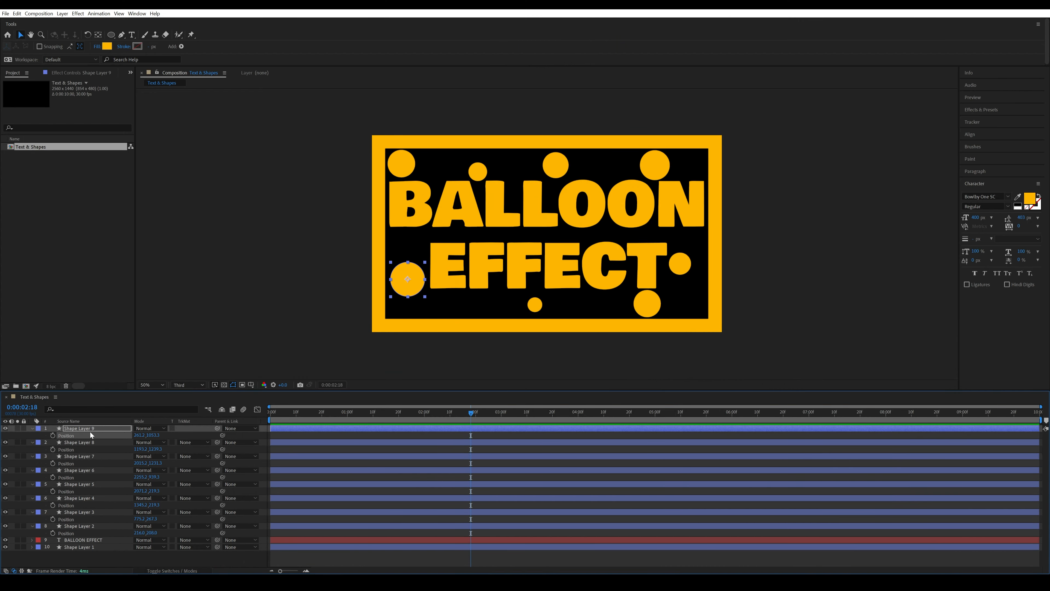
{"action": "left_click", "coordinate": [53, 436], "text": "alt"}
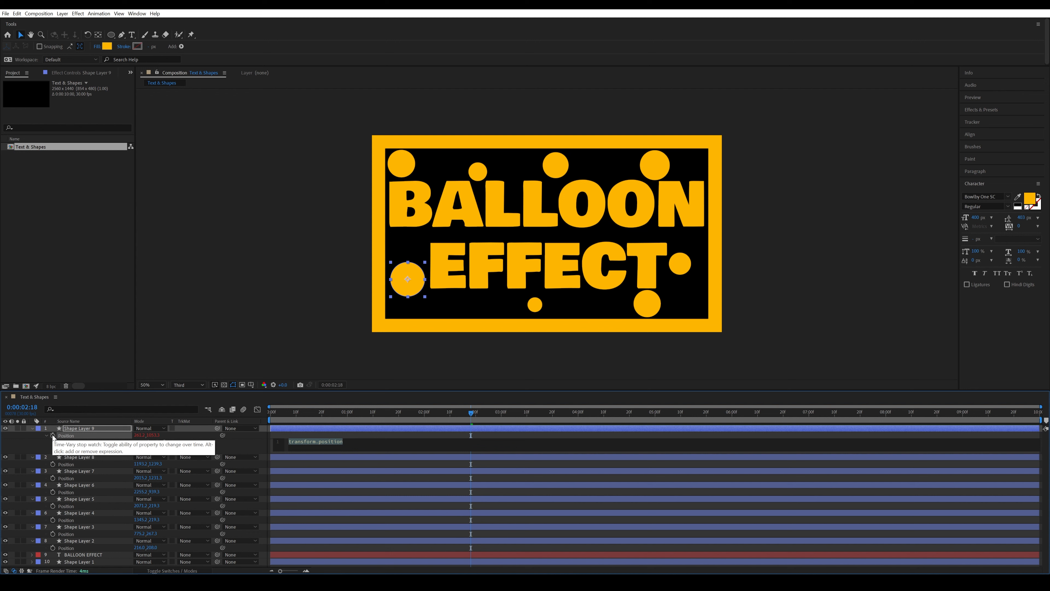
{"action": "type", "text": "wiggle"}
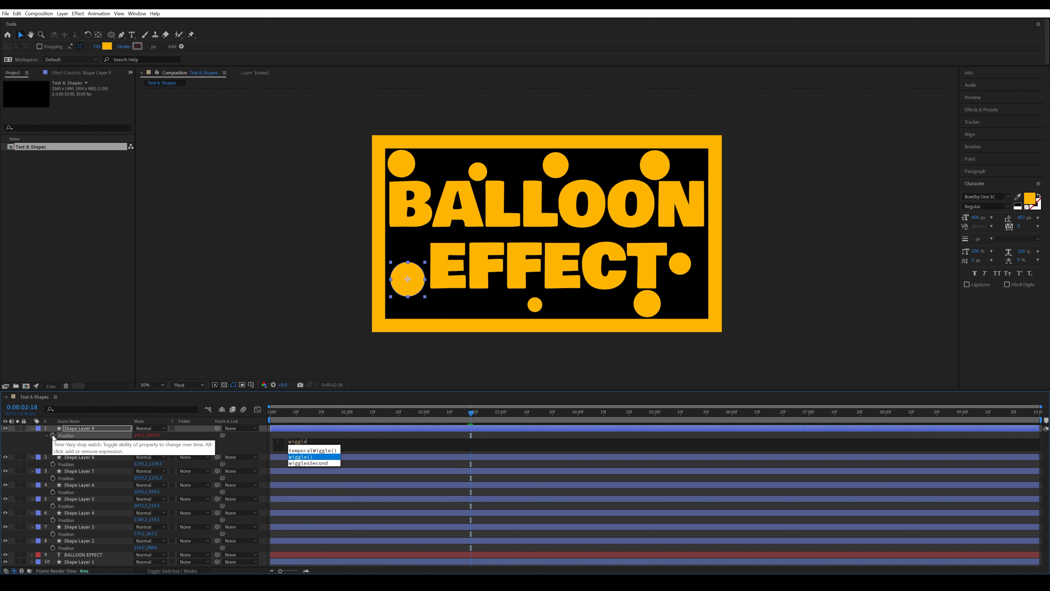
{"action": "key", "text": "Return"}
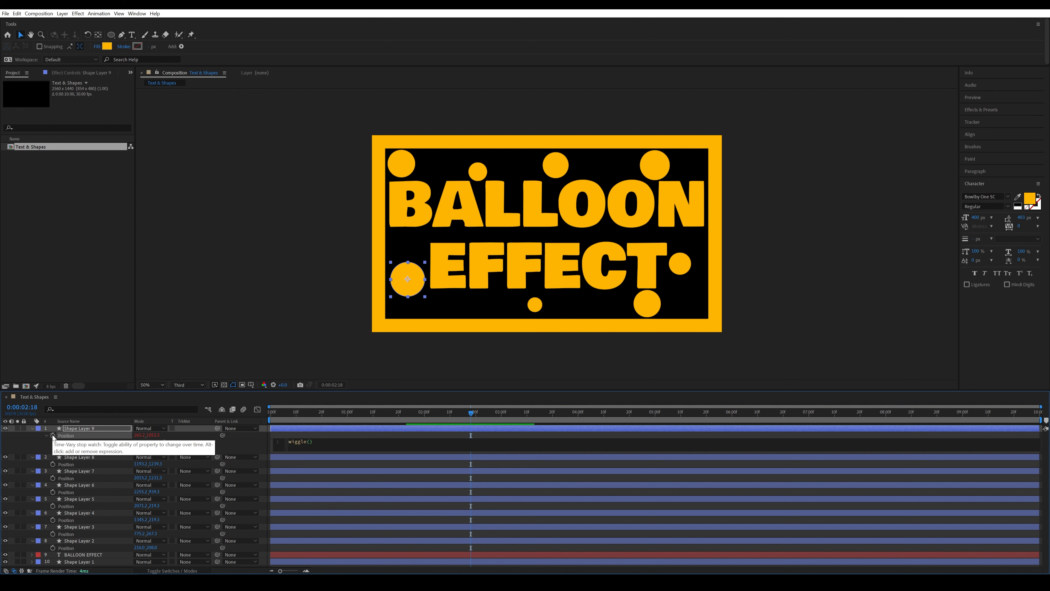
{"action": "type", "text": "3,5"}
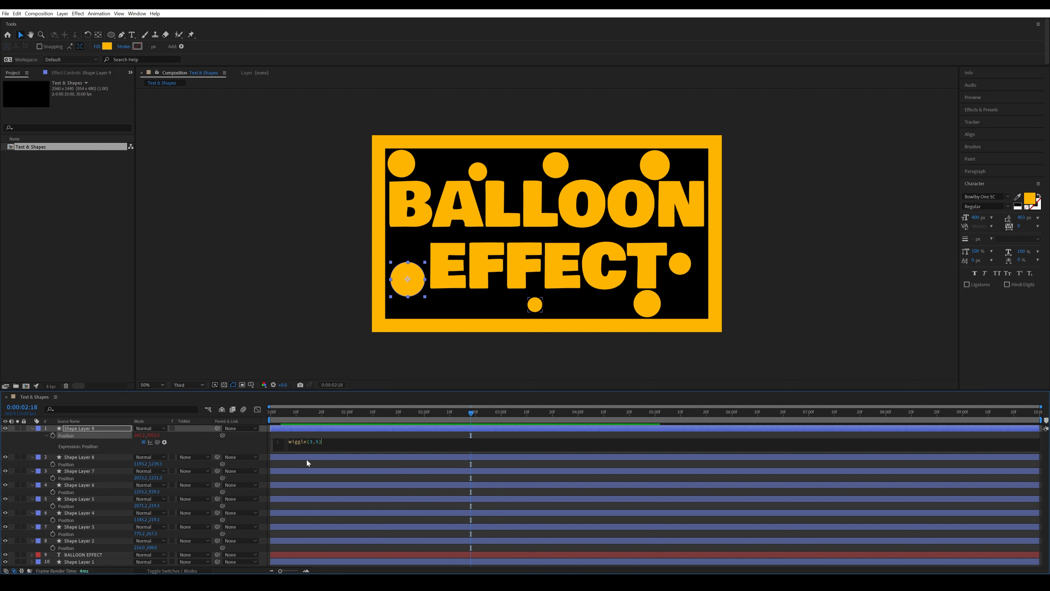
{"action": "left_click", "coordinate": [302, 466]}
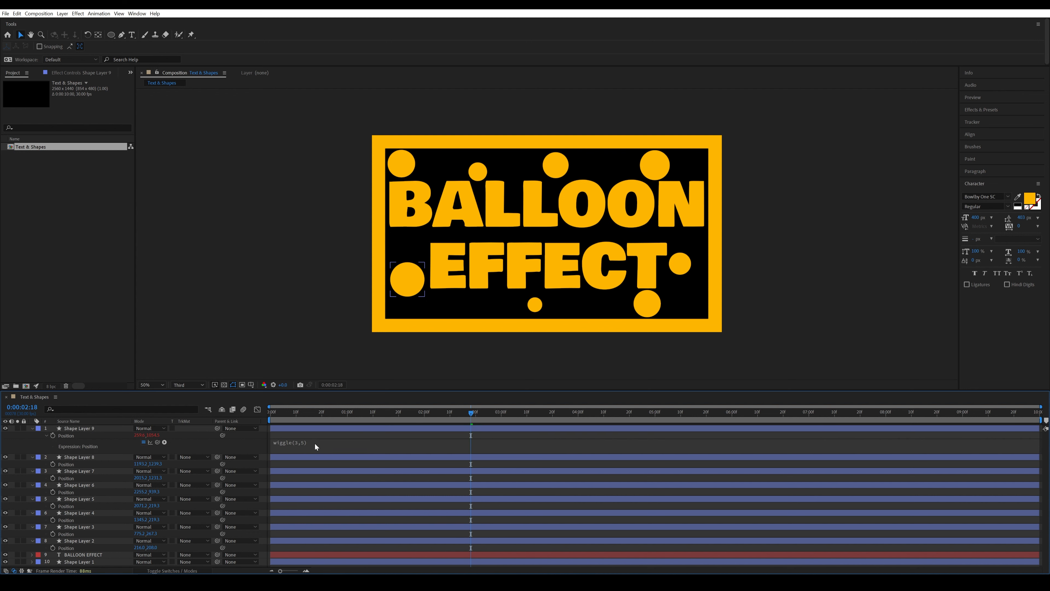
Step: Copy the wiggle(3,5) expression text from Shape Layer 9's Position and collapse that layer
{"action": "left_click", "coordinate": [309, 443]}
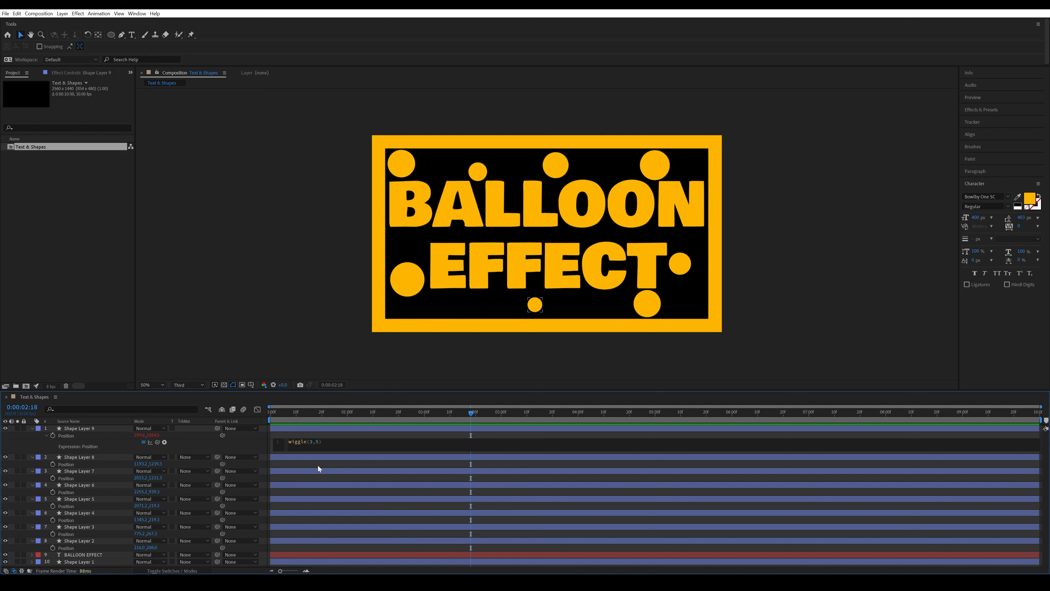
{"action": "left_click_drag", "start_coordinate": [322, 442], "coordinate": [288, 442]}
{"action": "key", "text": "ctrl+c"}
{"action": "left_click", "coordinate": [308, 463]}
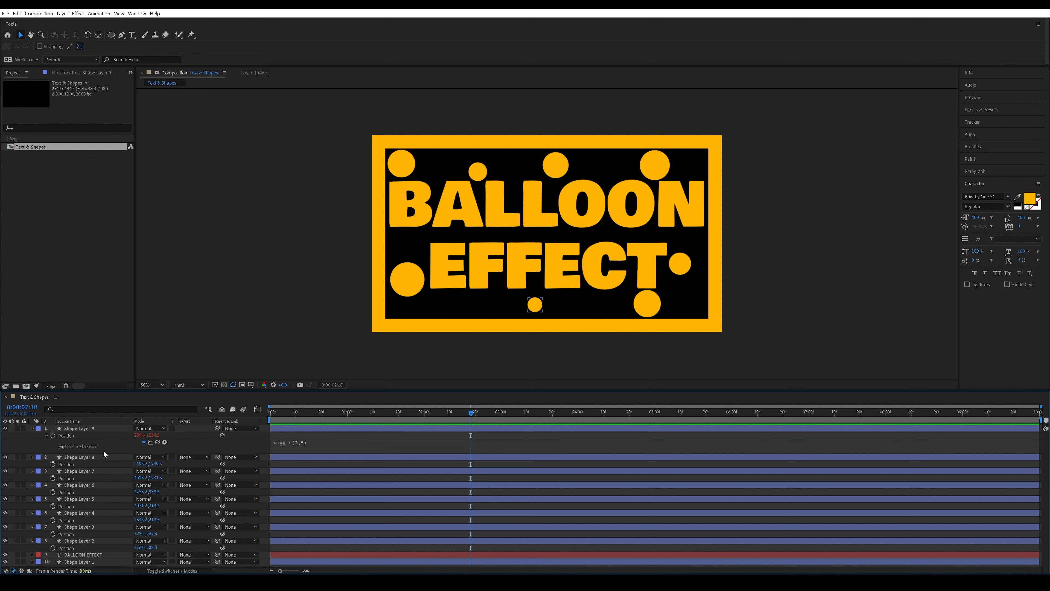
{"action": "left_click", "coordinate": [32, 428]}
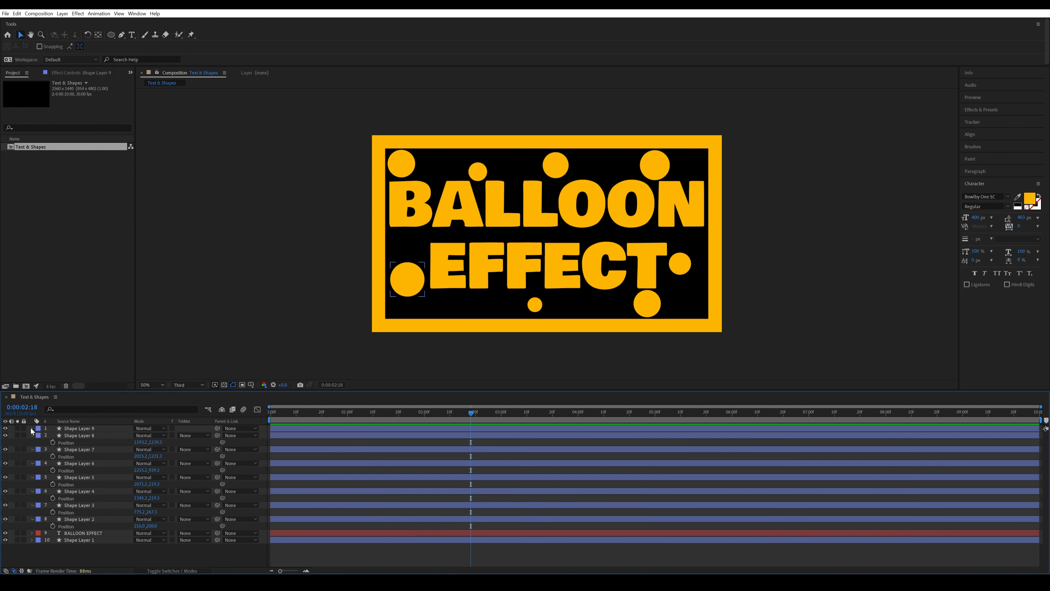
Step: Paste the wiggle(3,5) expression onto the Position of Shape Layers 8, 7 and 6, collapsing each layer when done
{"action": "left_click", "coordinate": [52, 443], "text": "alt"}
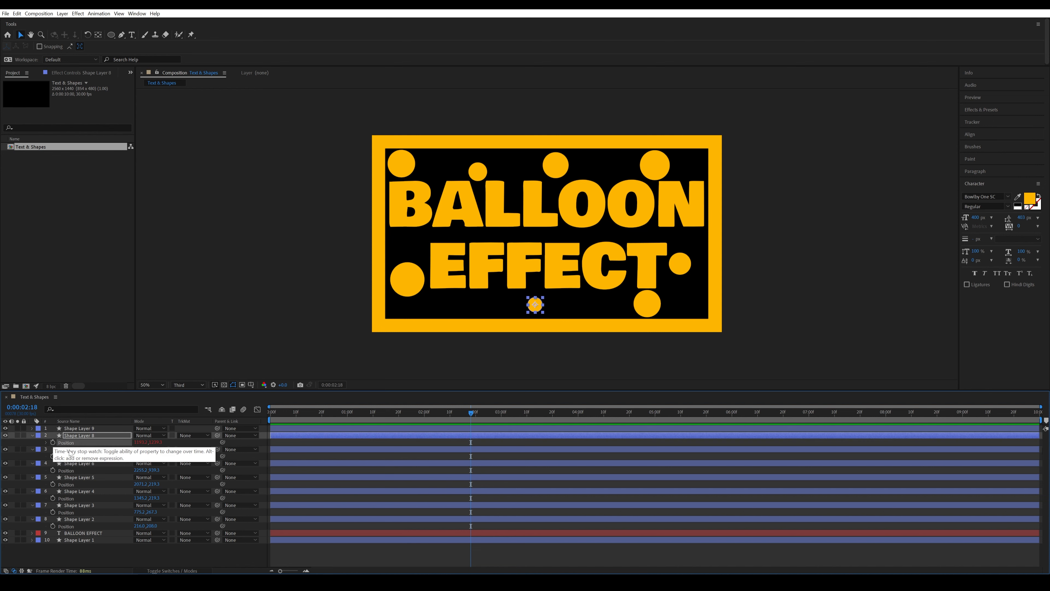
{"action": "key", "text": "ctrl+v"}
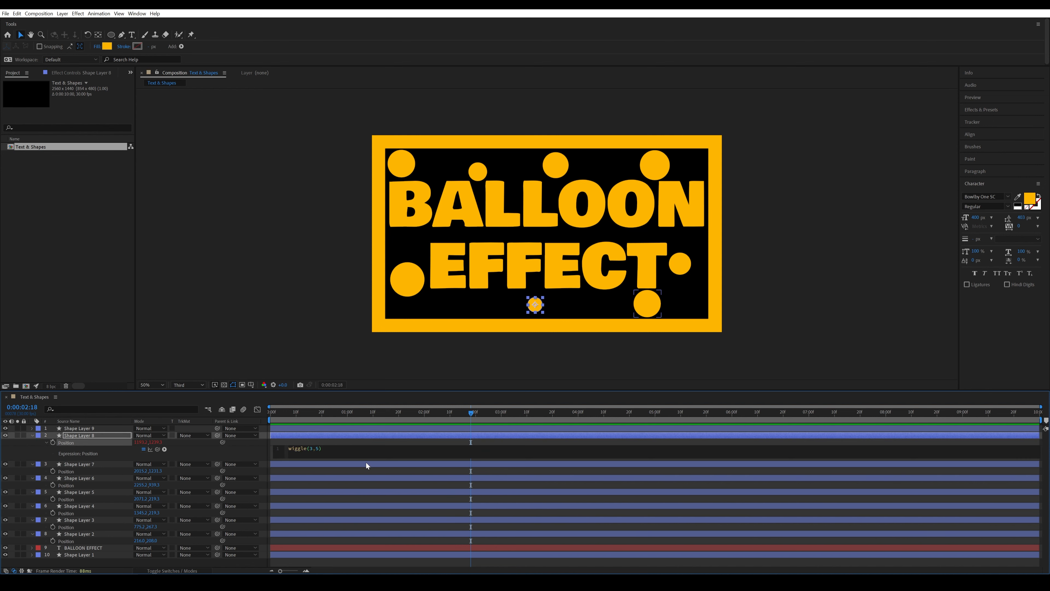
{"action": "left_click", "coordinate": [320, 471]}
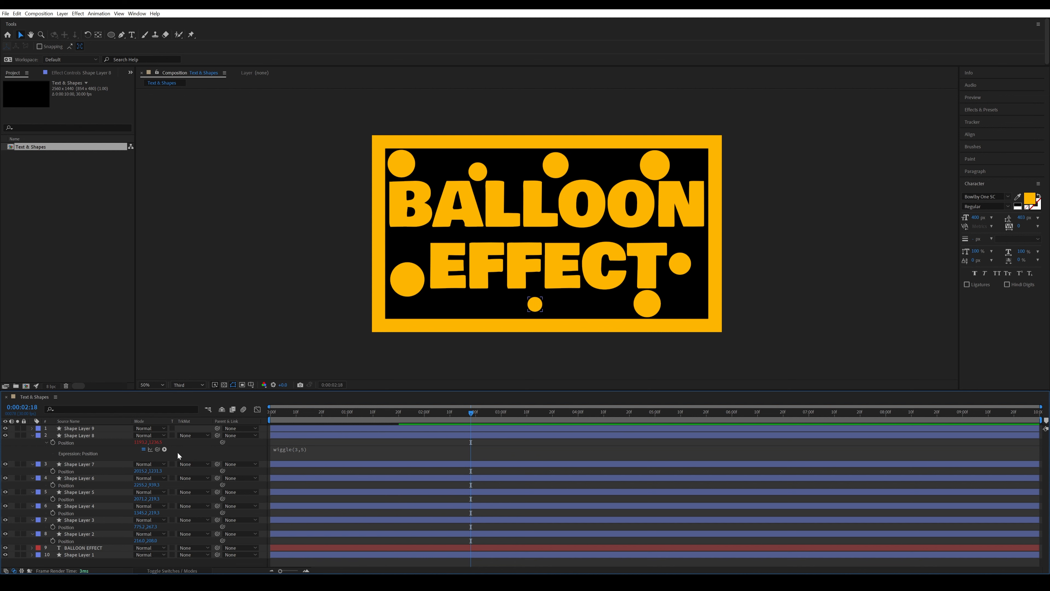
{"action": "left_click", "coordinate": [32, 435]}
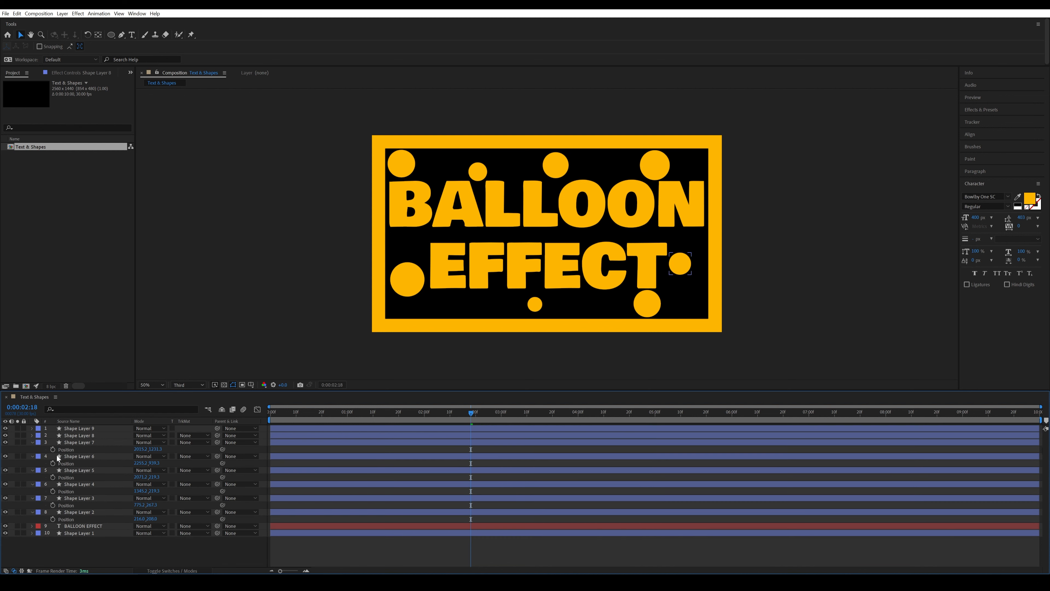
{"action": "left_click", "coordinate": [53, 449], "text": "alt"}
{"action": "key", "text": "ctrl+v"}
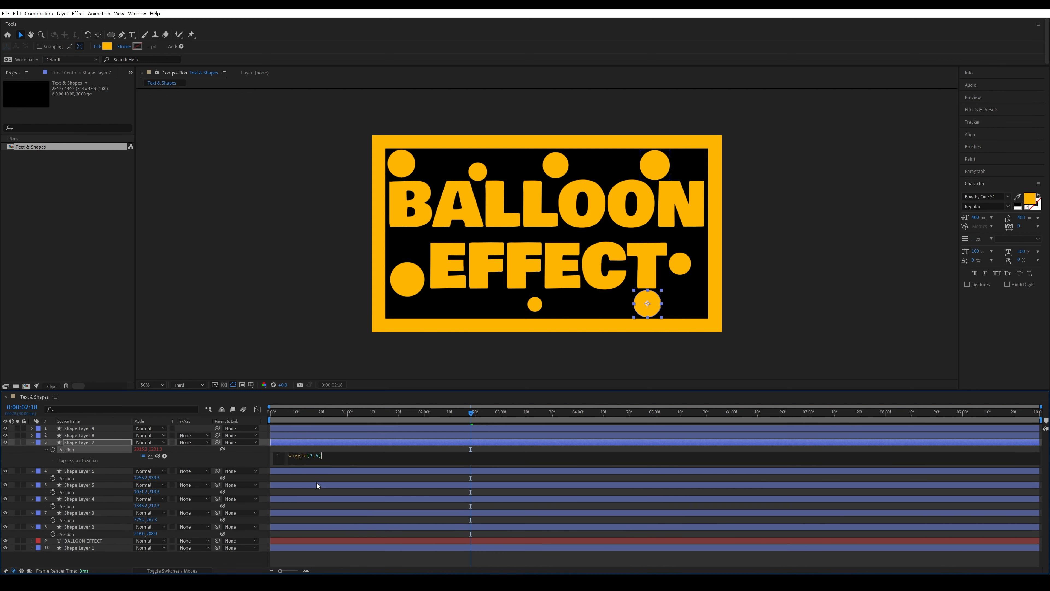
{"action": "left_click", "coordinate": [310, 478]}
{"action": "left_click", "coordinate": [31, 441]}
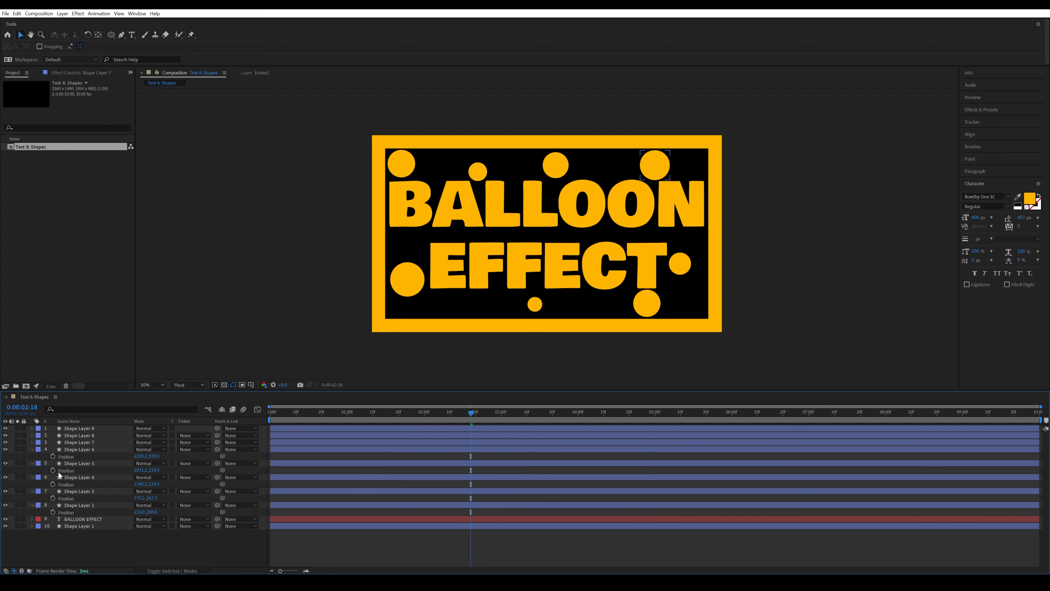
{"action": "left_click", "coordinate": [52, 456], "text": "alt"}
{"action": "key", "text": "ctrl+v"}
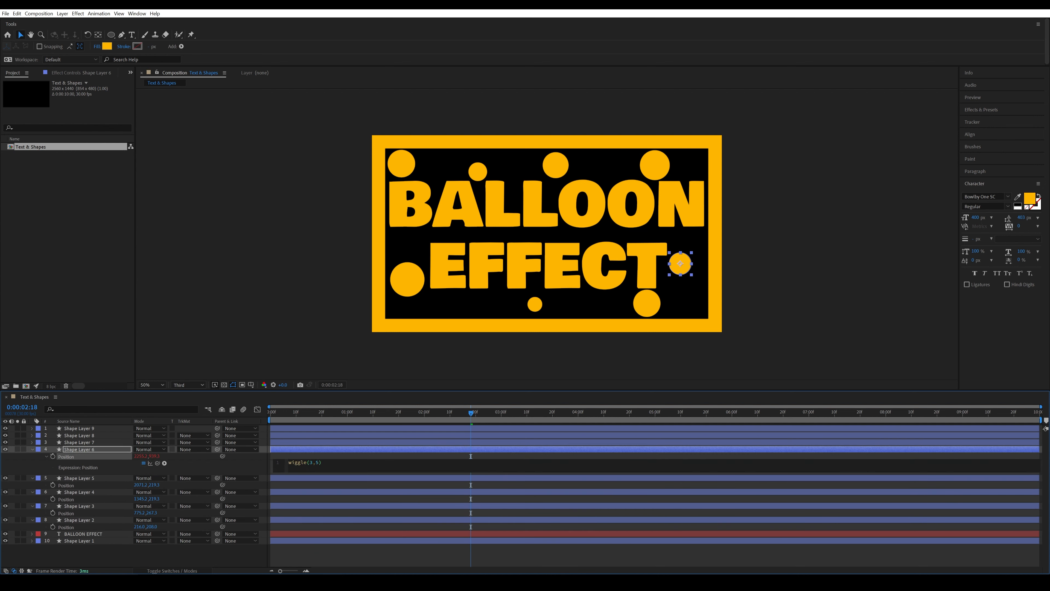
{"action": "left_click", "coordinate": [314, 487]}
{"action": "left_click", "coordinate": [32, 449]}
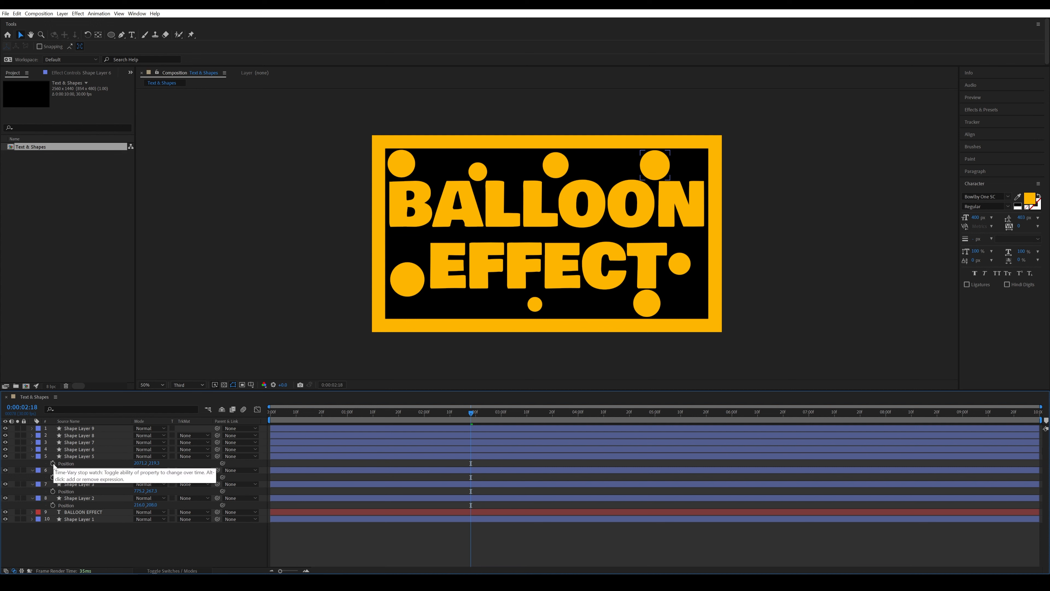
Step: Apply the copied wiggle(3,5) expression to the Position of Shape Layers 5, 4, 3 and 2 and collapse them
{"action": "left_click", "coordinate": [53, 463], "text": "alt"}
{"action": "key", "text": "ctrl+v"}
{"action": "left_click", "coordinate": [311, 494]}
{"action": "left_click", "coordinate": [32, 456]}
{"action": "left_click", "coordinate": [53, 471], "text": "alt"}
{"action": "key", "text": "ctrl+v"}
{"action": "left_click", "coordinate": [322, 496]}
{"action": "left_click", "coordinate": [32, 464]}
{"action": "left_click", "coordinate": [32, 471]}
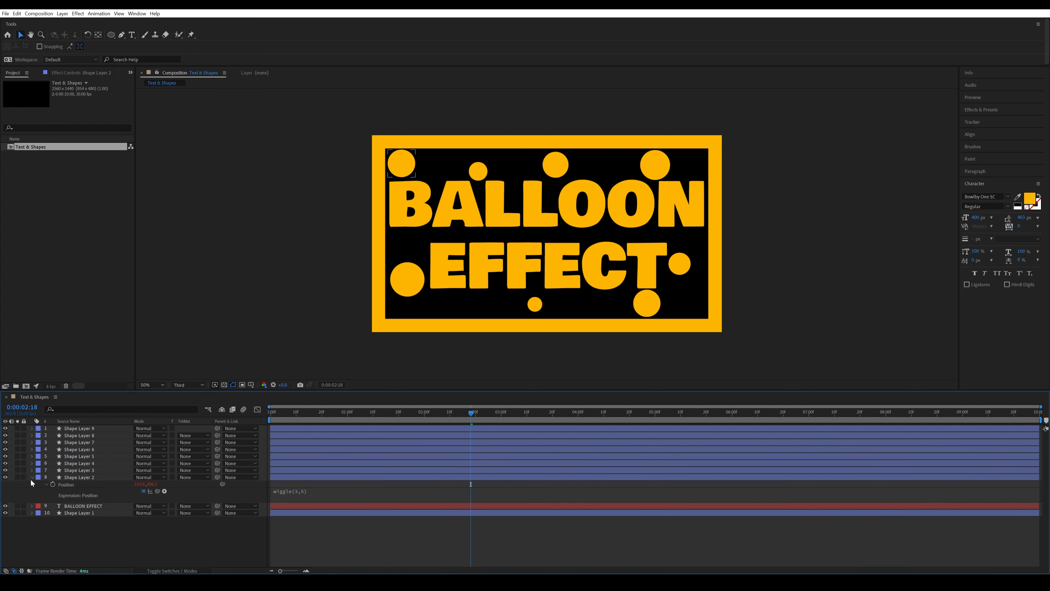
{"action": "left_click", "coordinate": [33, 478]}
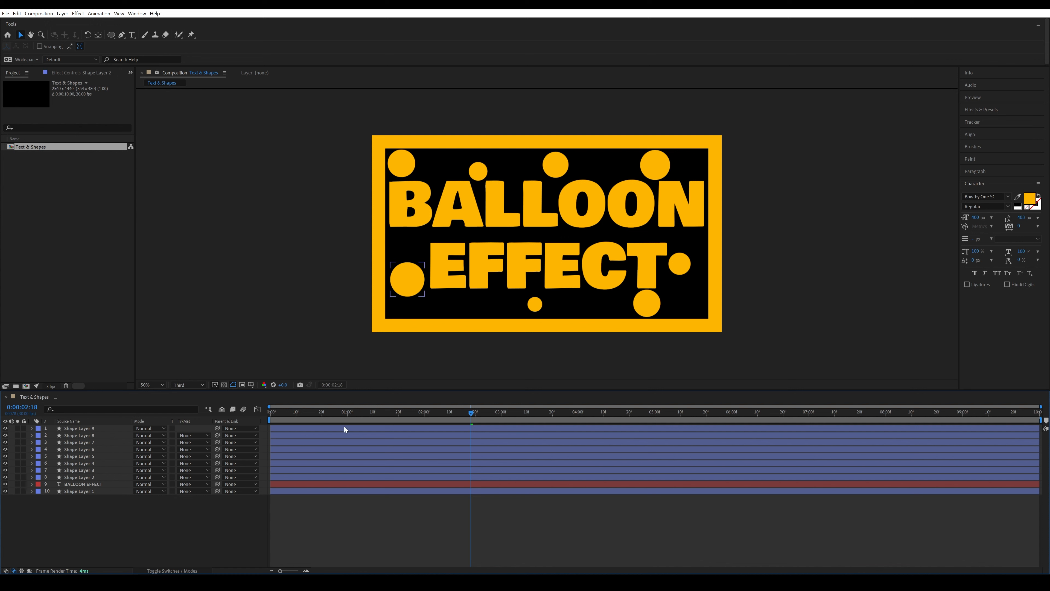
Step: Preview the circles' wiggle motion from the start of the composition
{"action": "left_click_drag", "start_coordinate": [374, 413], "coordinate": [269, 414]}
{"action": "key", "text": "space"}
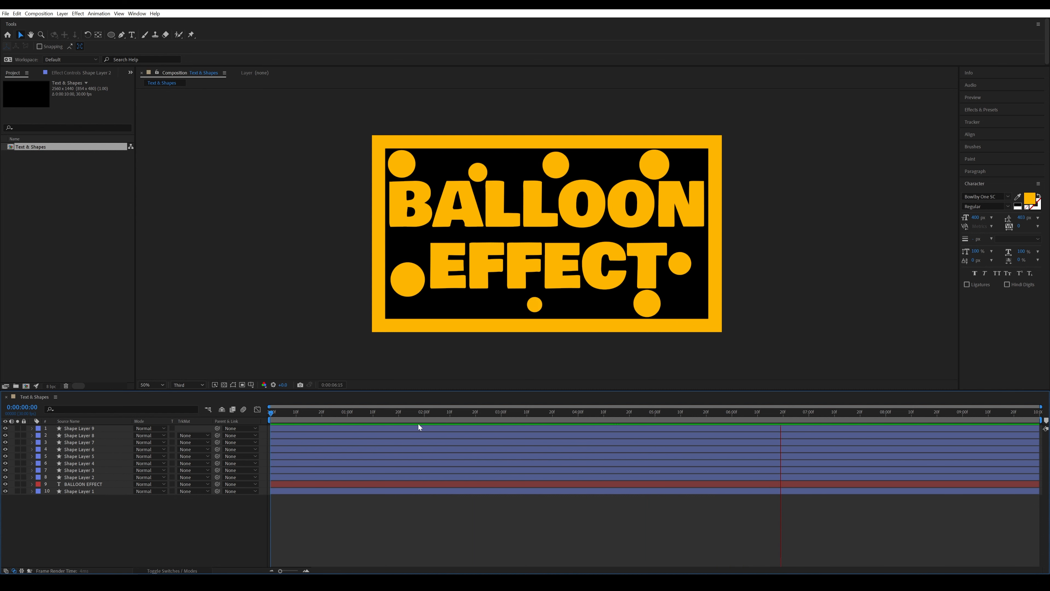
{"action": "key", "text": "space"}
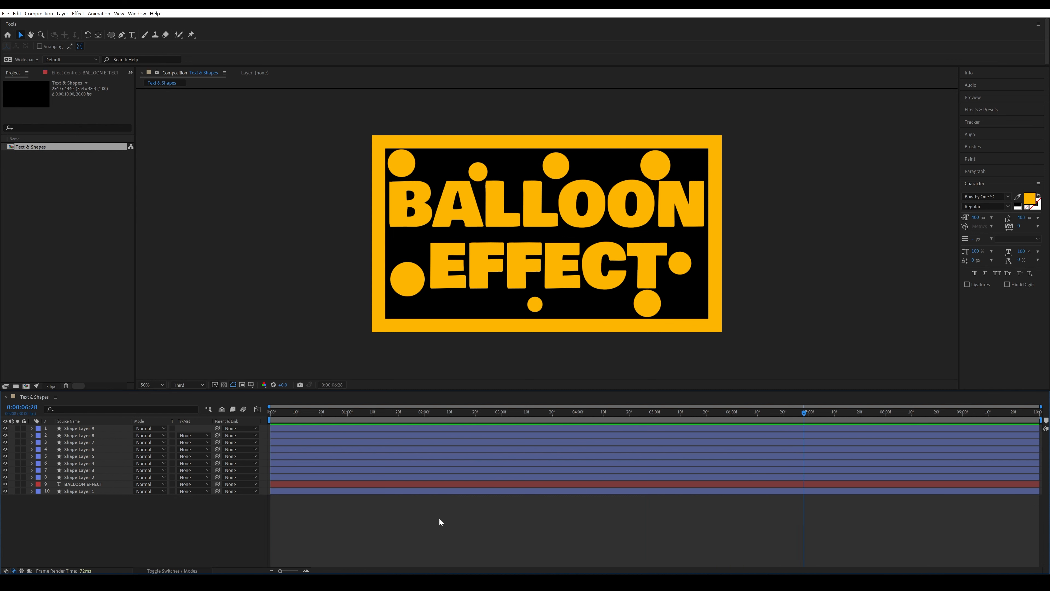
Step: Create shapes from the BALLOON EFFECT text layer
{"action": "left_click", "coordinate": [97, 483]}
{"action": "right_click", "coordinate": [92, 485]}
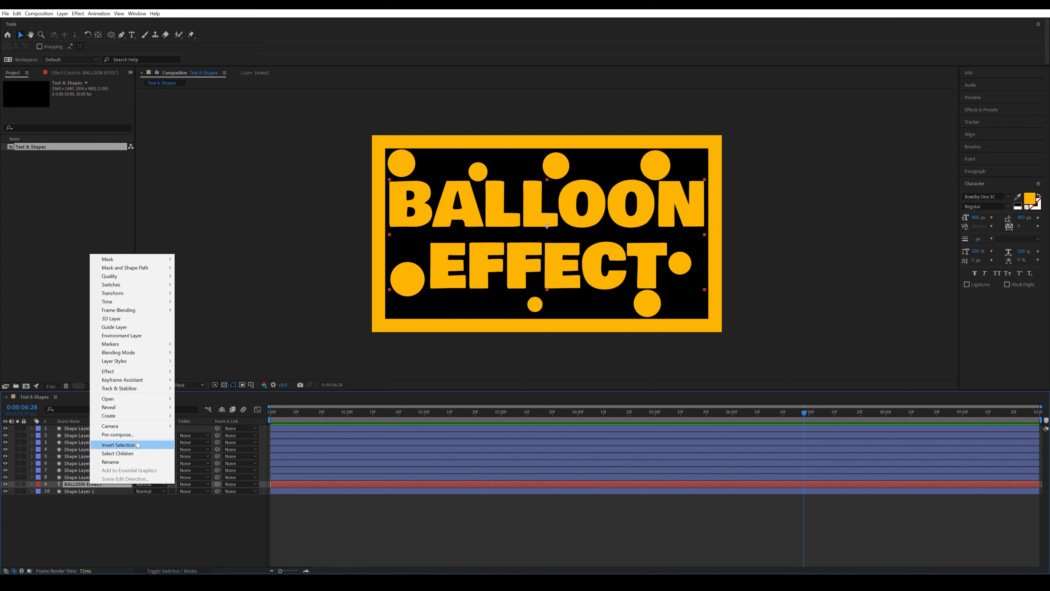
{"action": "mouse_move", "coordinate": [137, 417]}
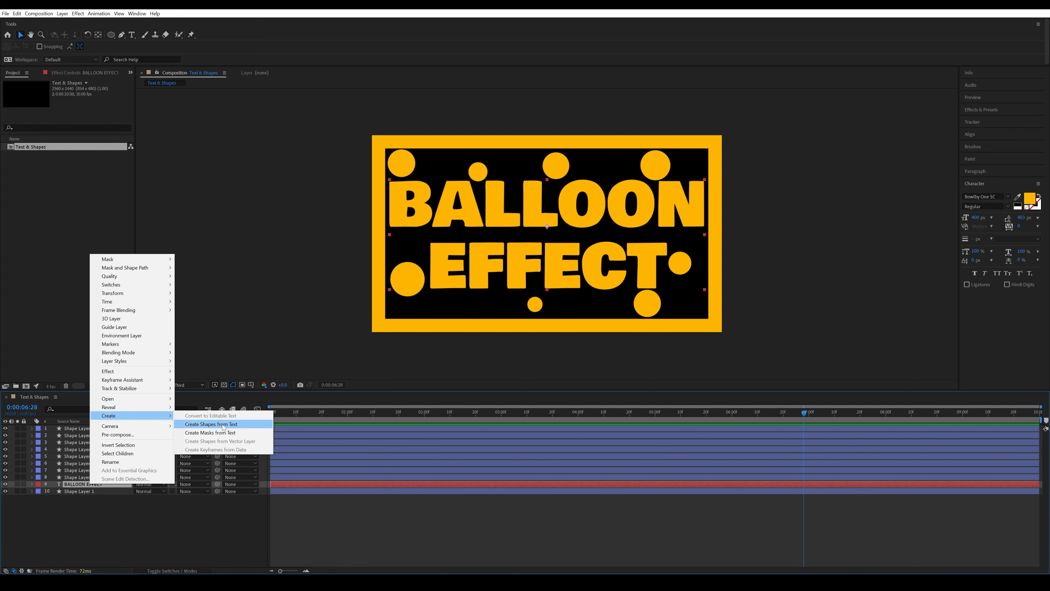
{"action": "left_click", "coordinate": [233, 424]}
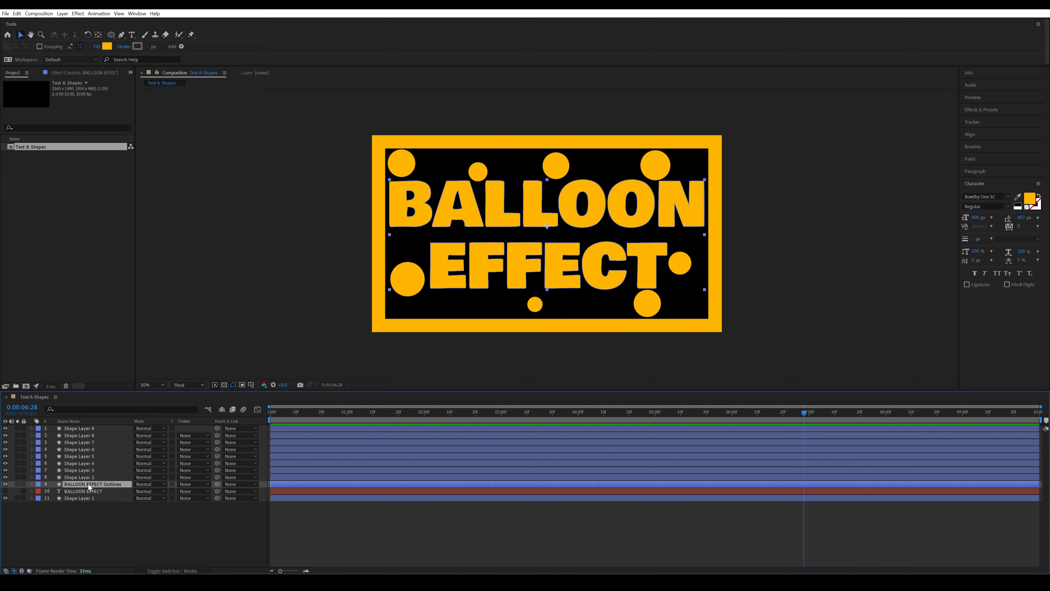
{"action": "left_click", "coordinate": [427, 524]}
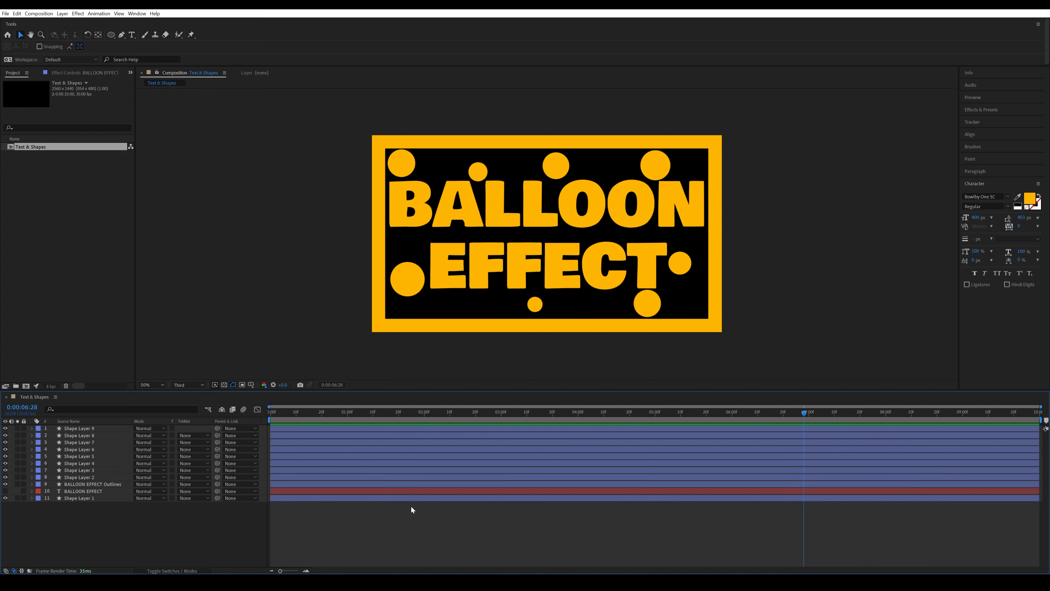
Step: Add the expression wiggle(3,5) to the Position of the letter B group in BALLOON EFFECT Outlines and collapse the group
{"action": "left_click", "coordinate": [31, 484]}
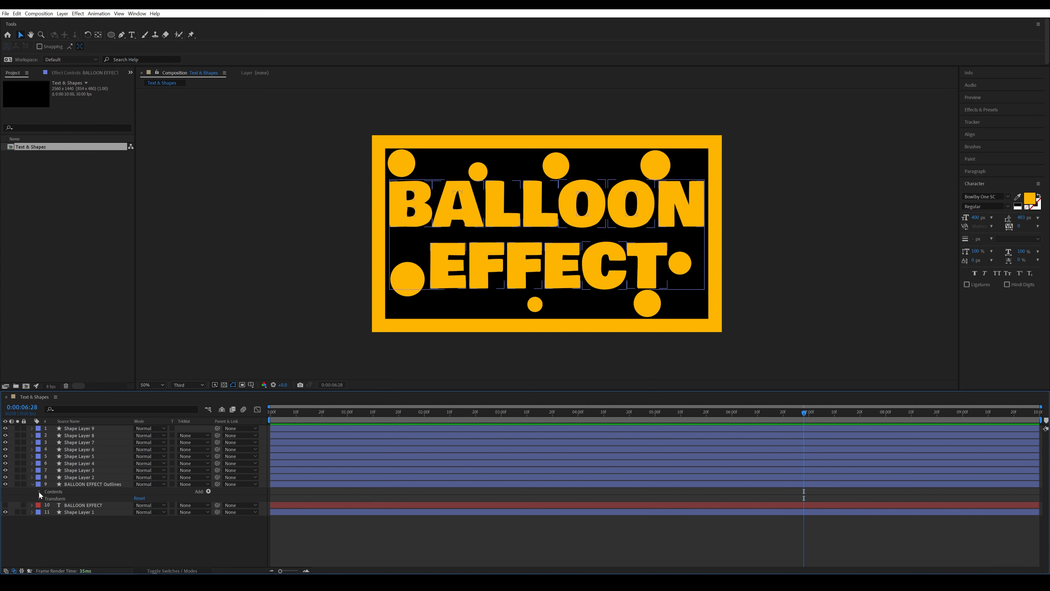
{"action": "left_click", "coordinate": [40, 492]}
{"action": "scroll", "coordinate": [101, 499], "scroll_direction": "down", "scroll_amount": 2}
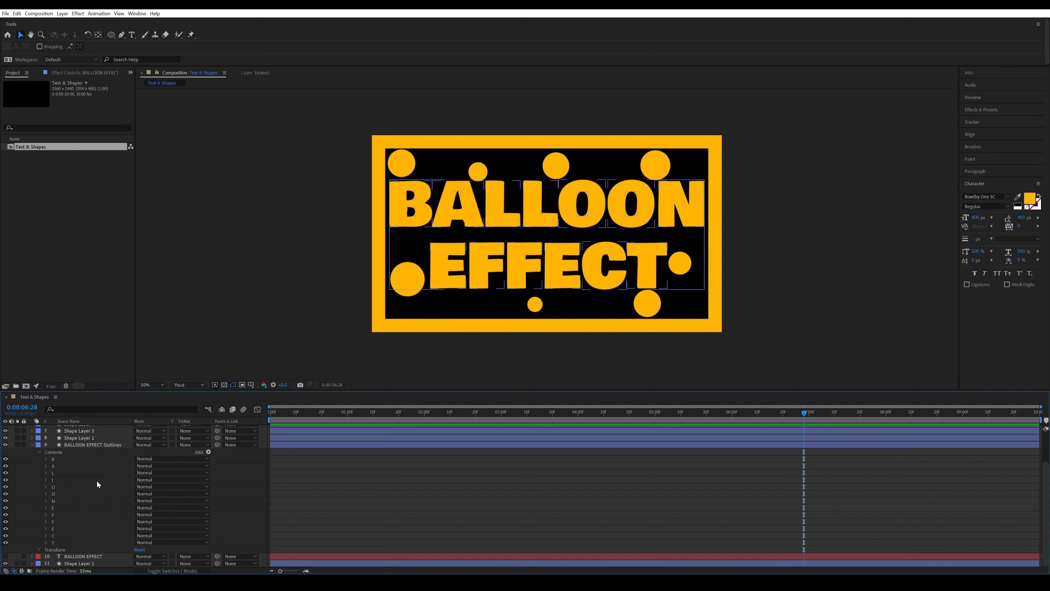
{"action": "left_click", "coordinate": [46, 459]}
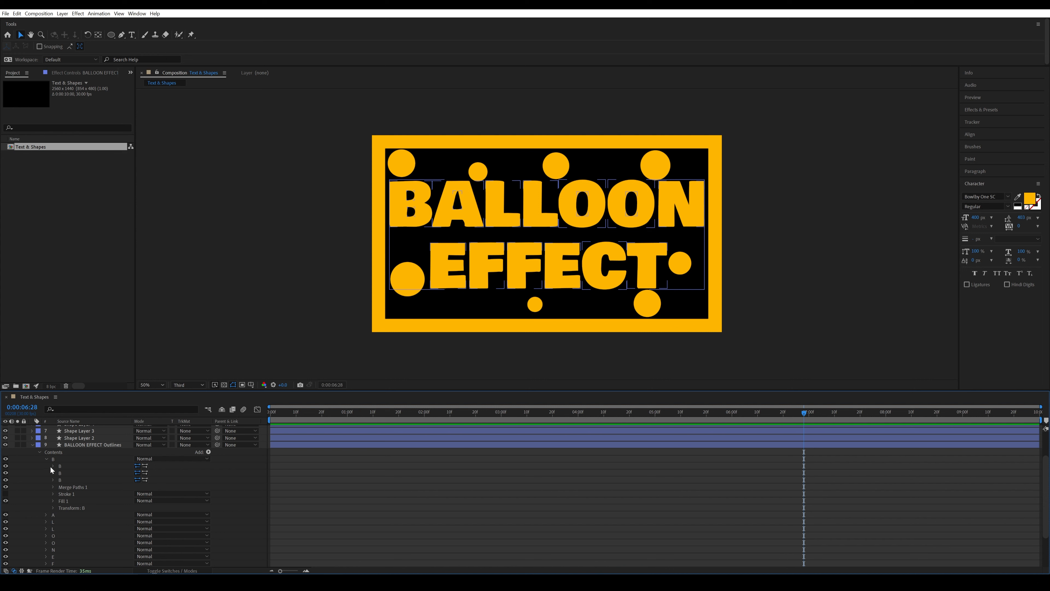
{"action": "left_click", "coordinate": [54, 508]}
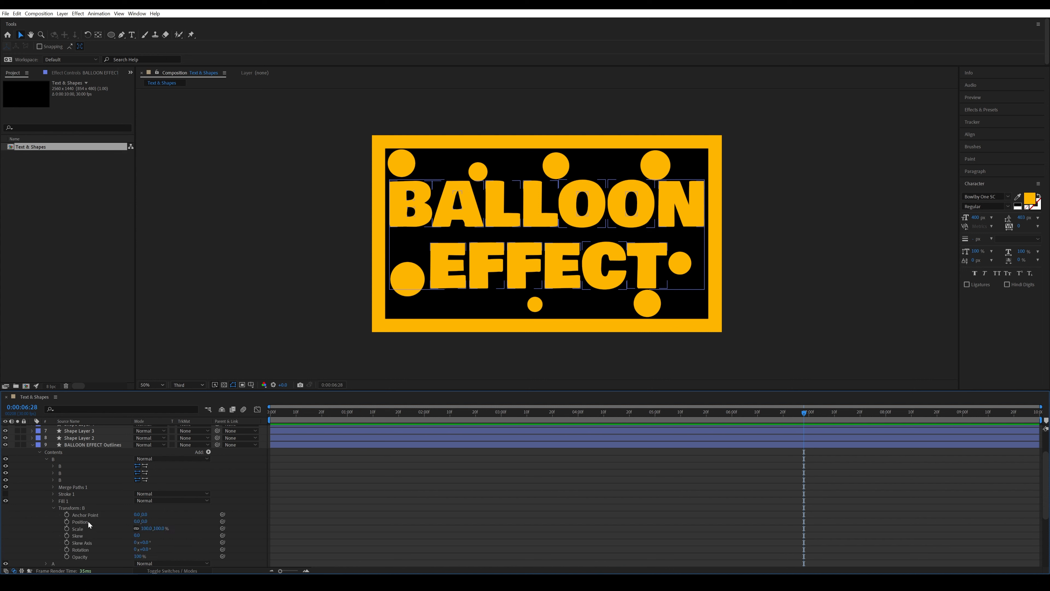
{"action": "left_click", "coordinate": [66, 522], "text": "alt"}
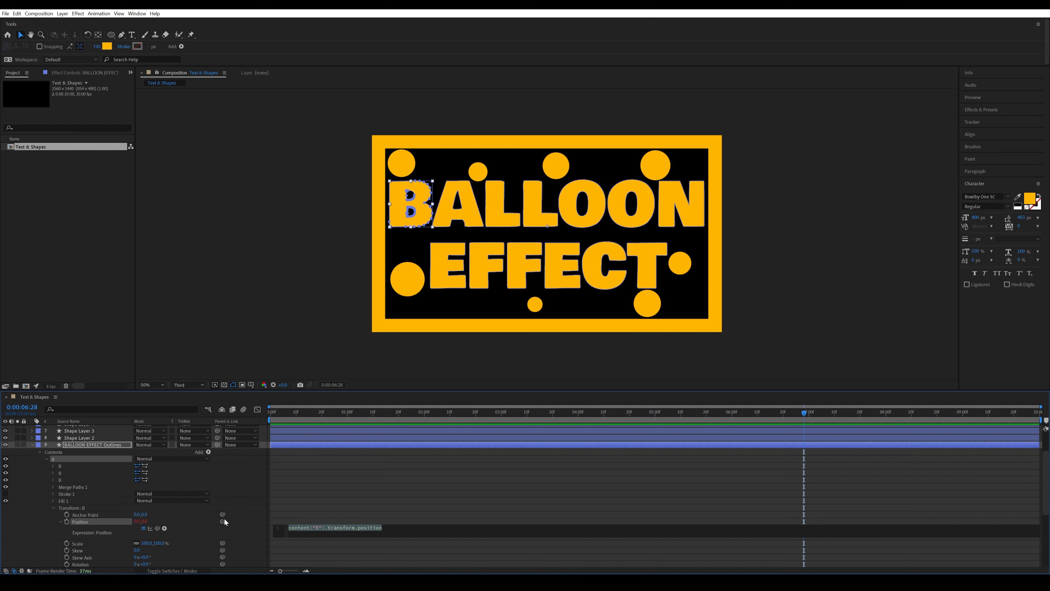
{"action": "type", "text": "wiggle(3,5)"}
{"action": "left_click", "coordinate": [334, 505]}
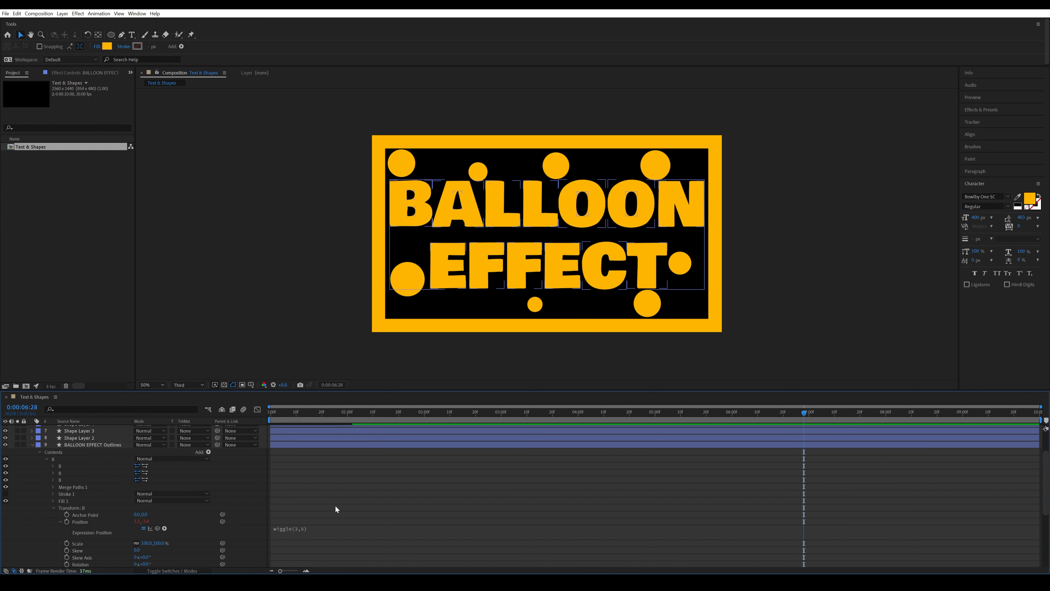
{"action": "left_click", "coordinate": [44, 458]}
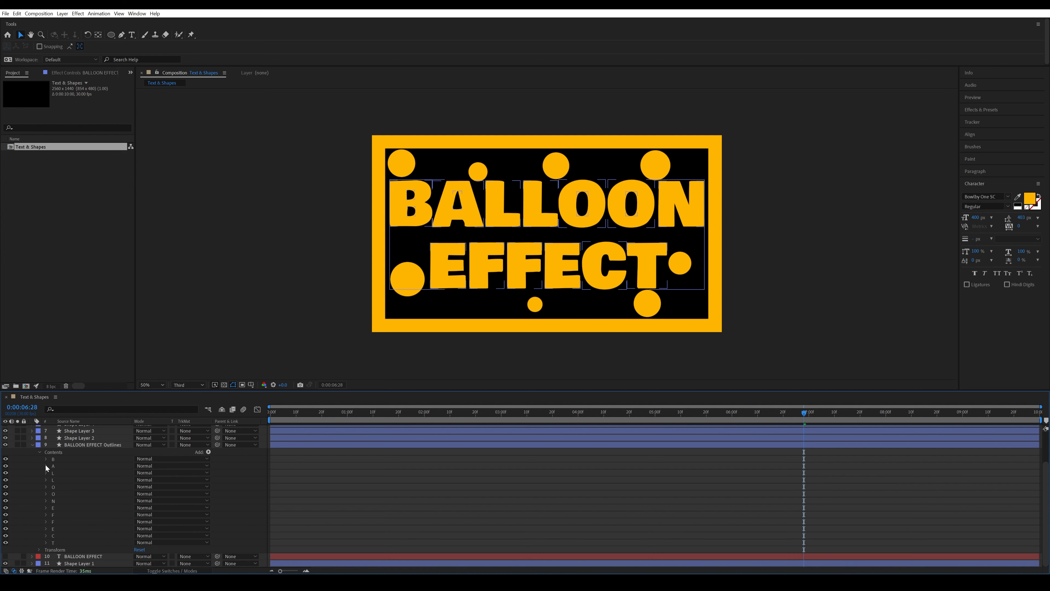
Step: Add the expression wiggle(3,5) to the Position of the letter A group in BALLOON EFFECT Outlines and collapse the group
{"action": "left_click", "coordinate": [45, 466]}
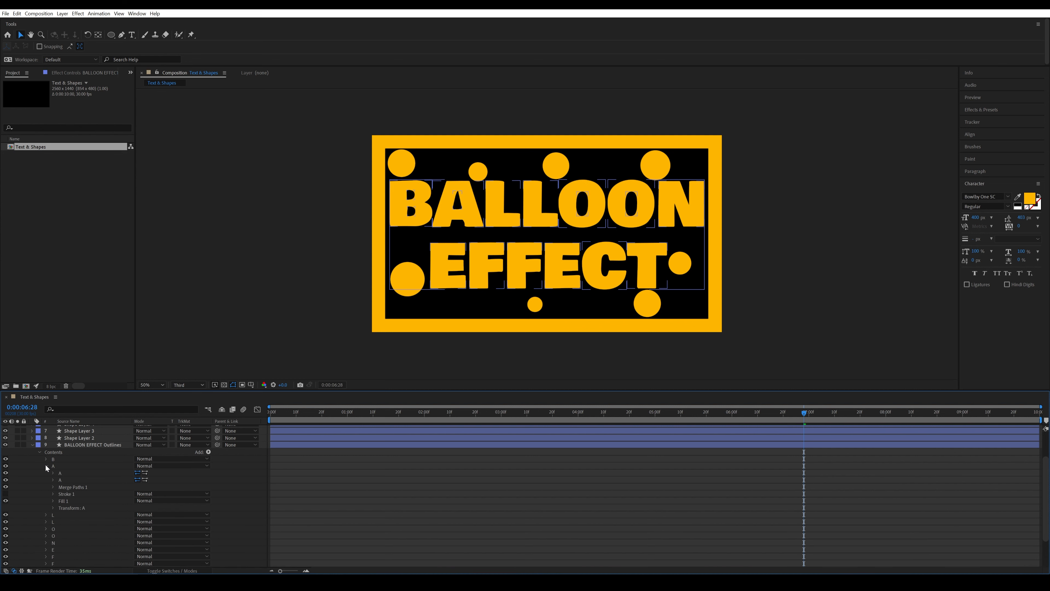
{"action": "left_click", "coordinate": [52, 508]}
{"action": "scroll", "coordinate": [120, 515], "scroll_direction": "down", "scroll_amount": 1}
{"action": "left_click", "coordinate": [67, 514], "text": "alt"}
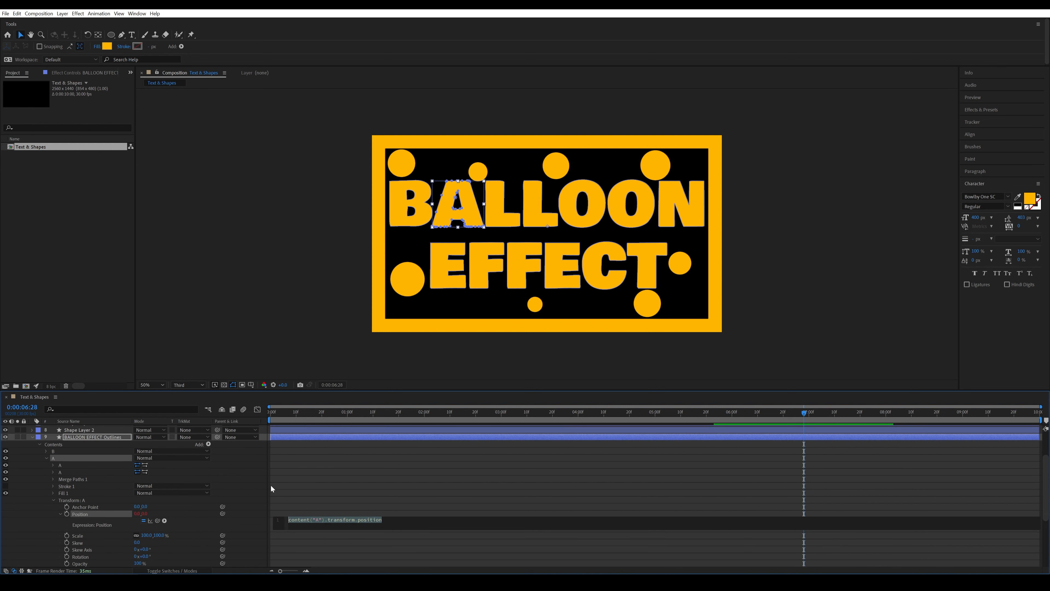
{"action": "type", "text": "wiggle(3,5)"}
{"action": "left_click", "coordinate": [328, 490]}
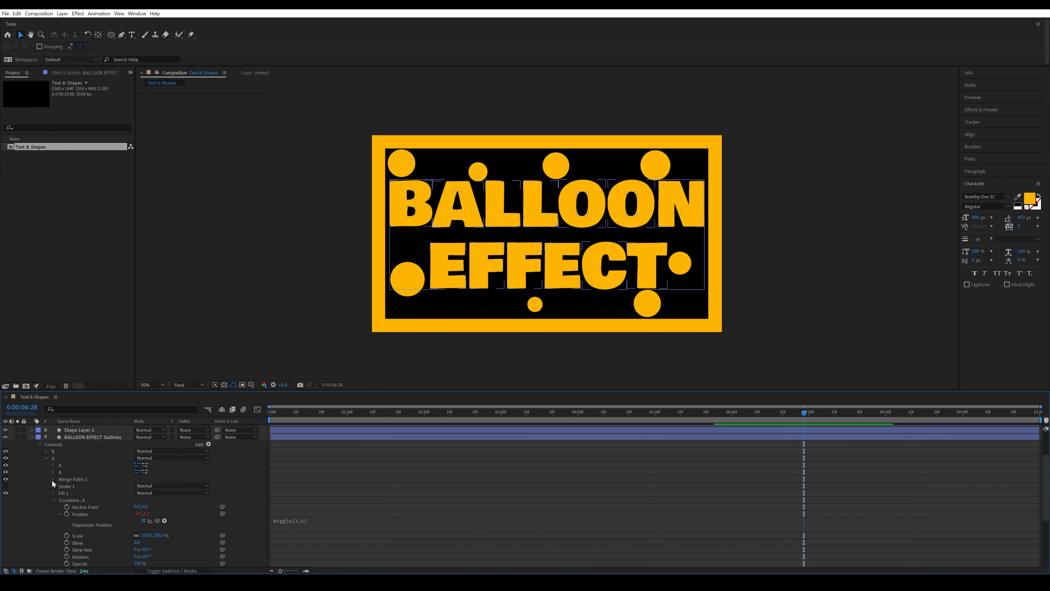
{"action": "left_click", "coordinate": [46, 457]}
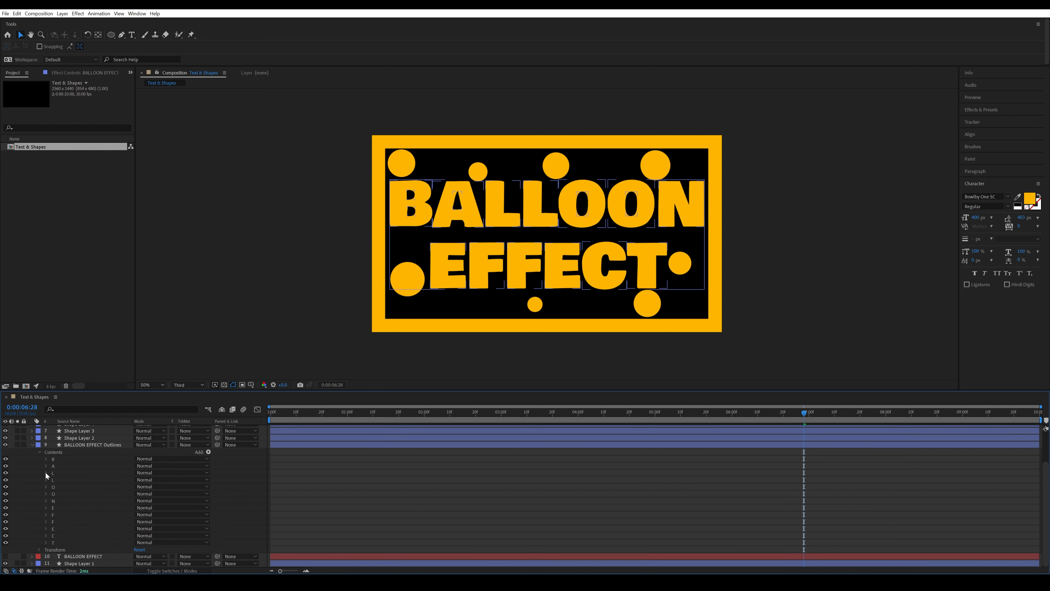
Step: Add the expression wiggle(3,5) to the Position of BALLOON's first L group and collapse the group
{"action": "left_click", "coordinate": [45, 472]}
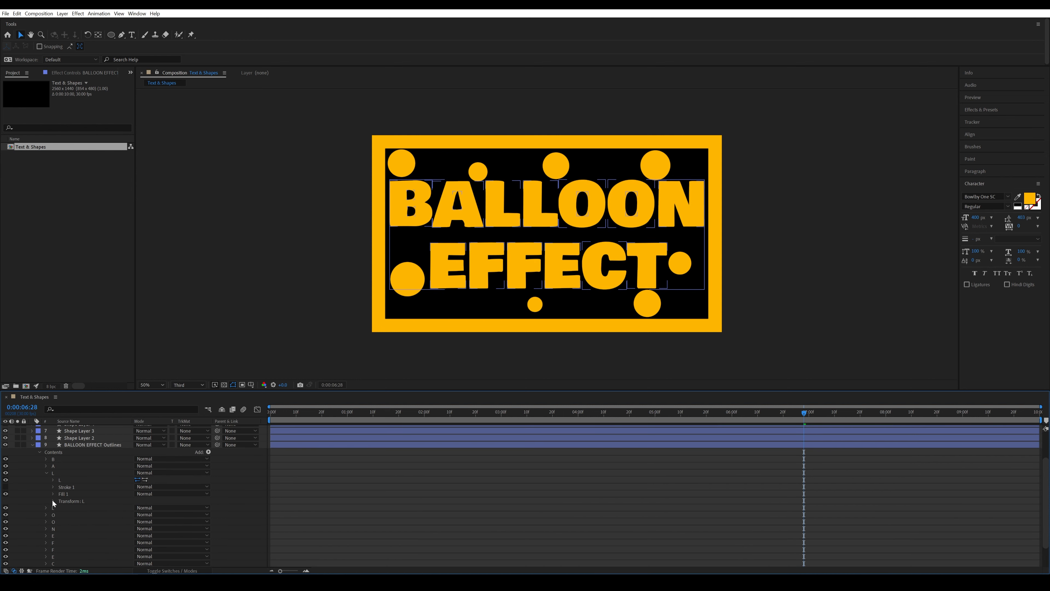
{"action": "left_click", "coordinate": [53, 501]}
{"action": "left_click", "coordinate": [67, 514], "text": "alt"}
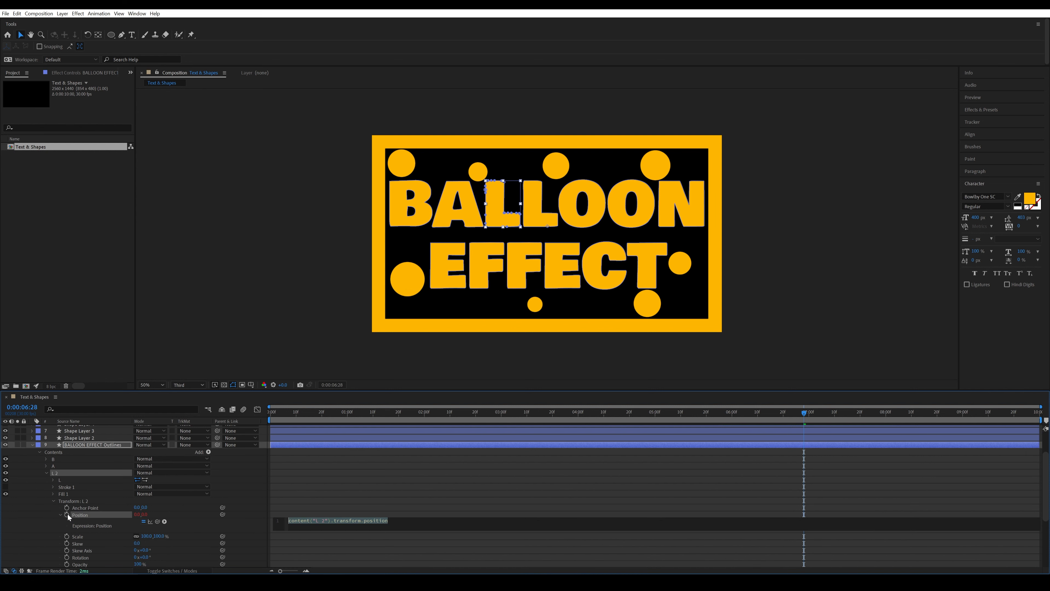
{"action": "type", "text": "wiggle(3,5)"}
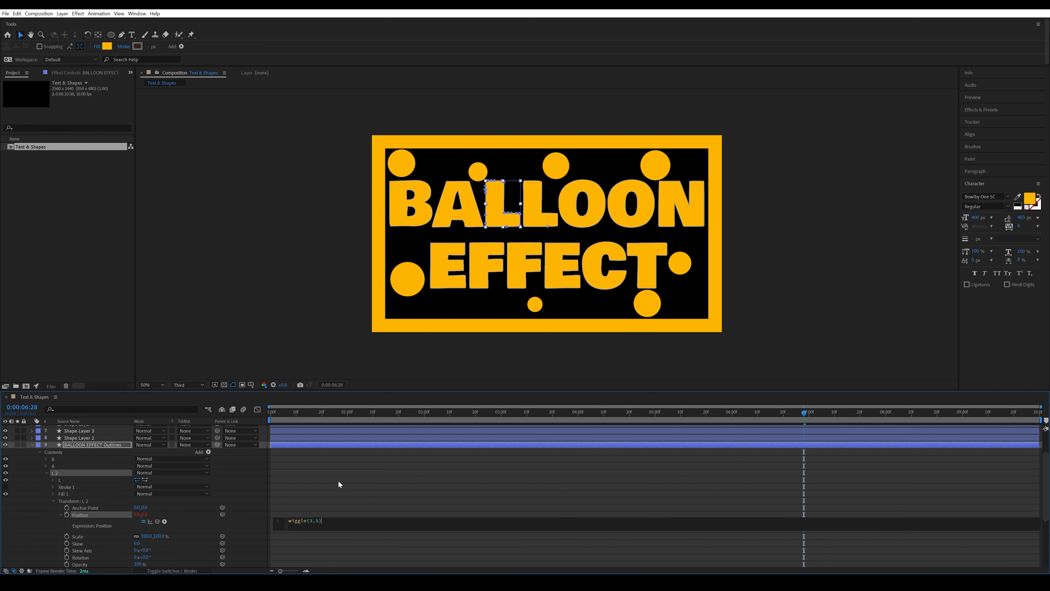
{"action": "left_click", "coordinate": [338, 481]}
{"action": "left_click", "coordinate": [47, 473]}
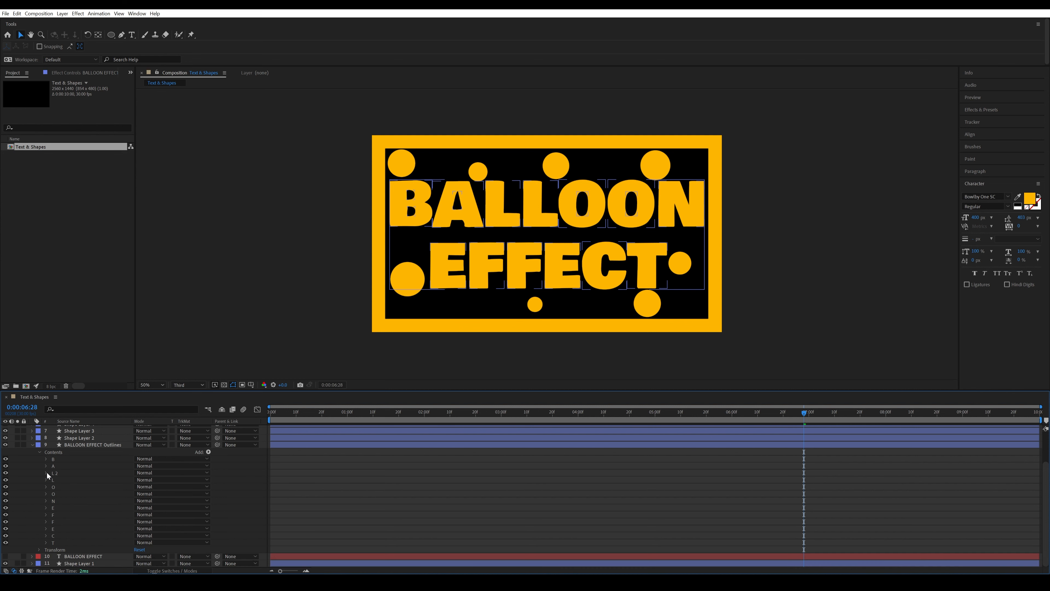
Step: Apply wiggle(3,5) to the Position of BALLOON's second L, both O groups and the N group, collapsing each one
{"action": "left_click", "coordinate": [46, 479]}
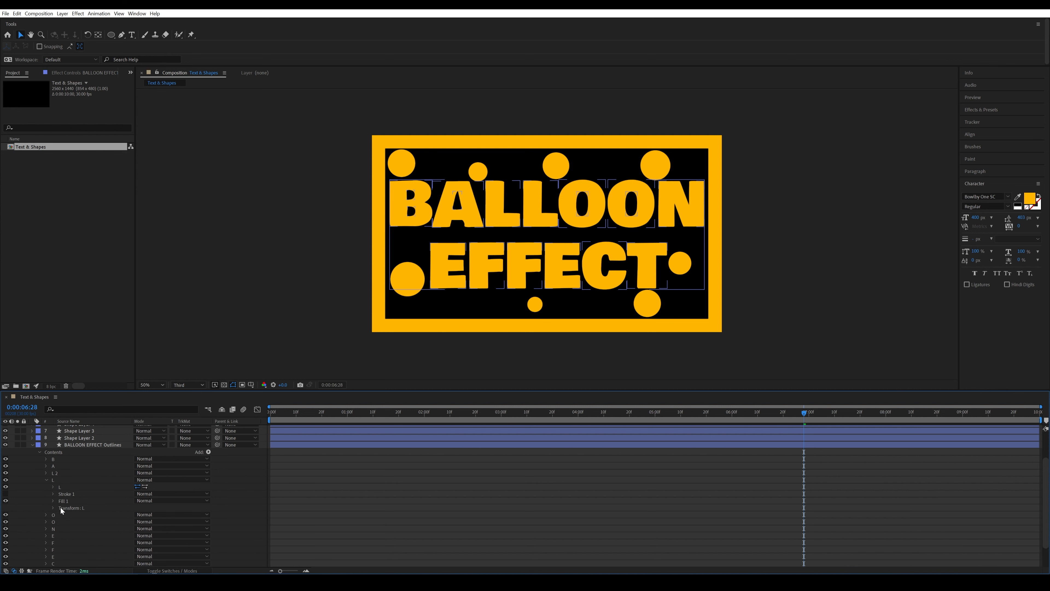
{"action": "left_click", "coordinate": [53, 508]}
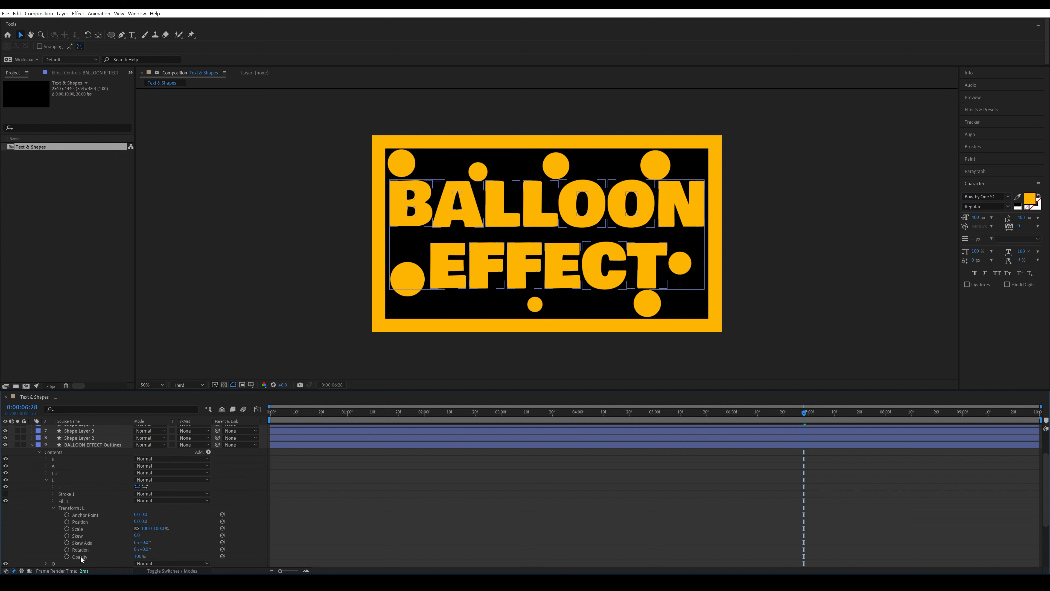
{"action": "left_click", "coordinate": [45, 479]}
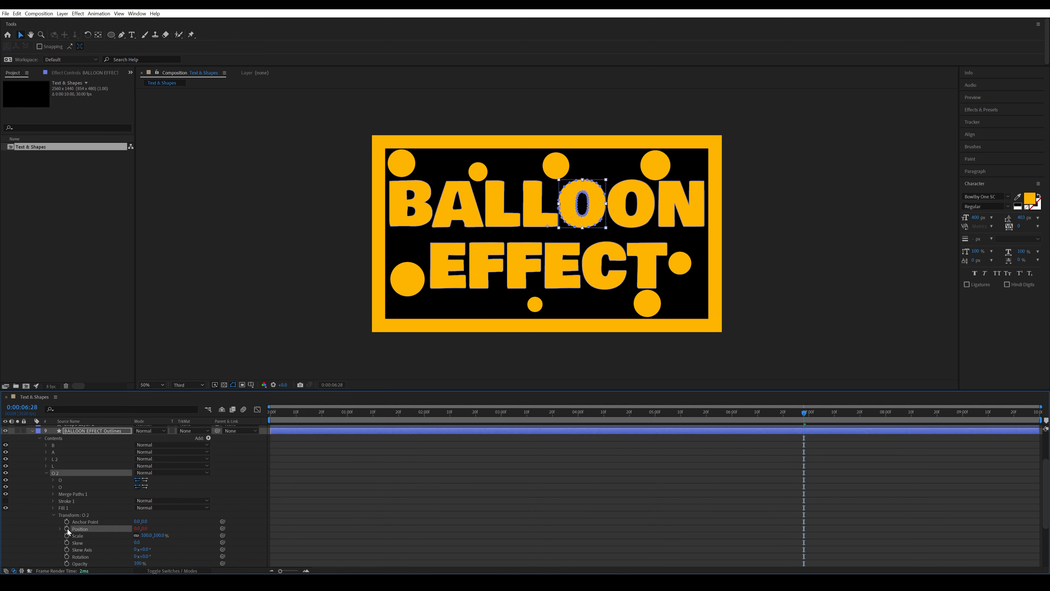
{"action": "left_click", "coordinate": [46, 494]}
{"action": "left_click", "coordinate": [54, 536]}
{"action": "left_click", "coordinate": [47, 473]}
{"action": "left_click", "coordinate": [46, 501]}
{"action": "left_click", "coordinate": [53, 529]}
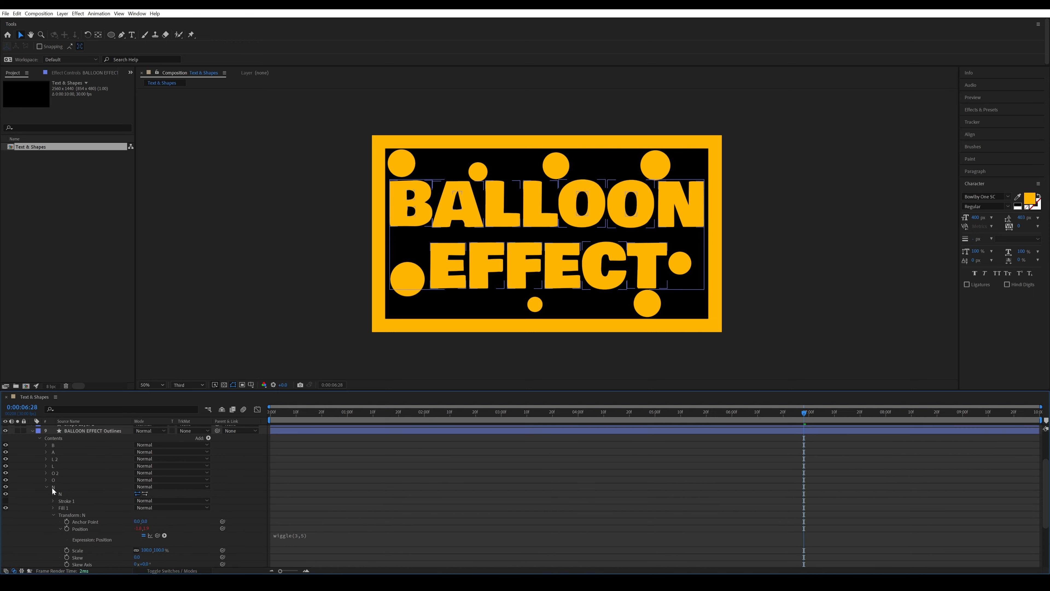
{"action": "left_click", "coordinate": [46, 487]}
Step: Apply wiggle(3,5) to the Position of EFFECT's first E and both F groups, collapsing each one
{"action": "left_click", "coordinate": [45, 507]}
{"action": "left_click", "coordinate": [53, 536]}
{"action": "left_click", "coordinate": [46, 487]}
{"action": "left_click", "coordinate": [45, 515]}
{"action": "left_click", "coordinate": [53, 543]}
{"action": "left_click", "coordinate": [46, 487]}
{"action": "left_click", "coordinate": [46, 522]}
{"action": "left_click", "coordinate": [53, 550]}
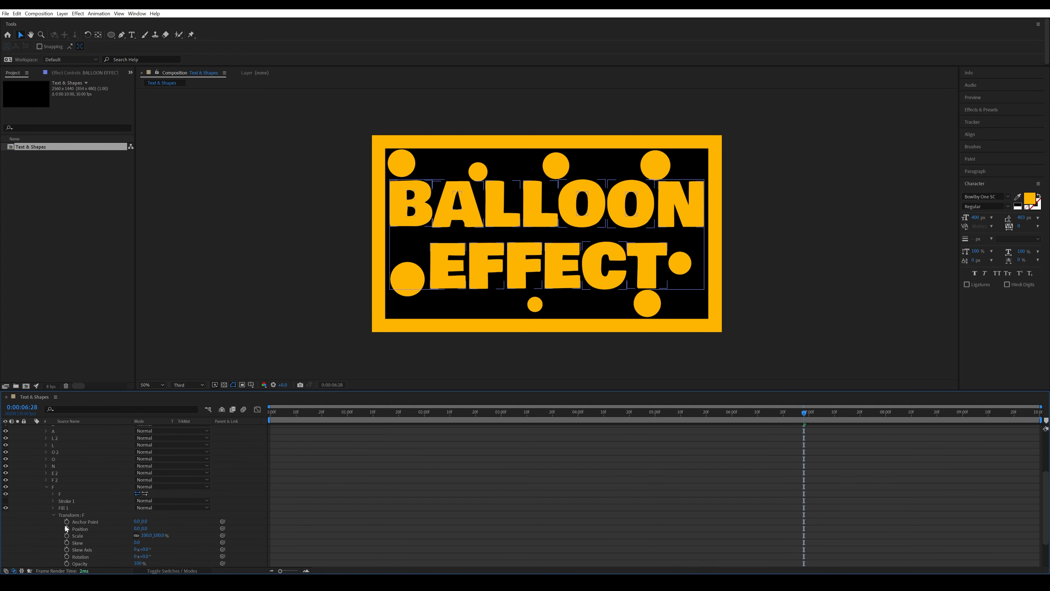
{"action": "left_click", "coordinate": [46, 487]}
Step: Apply wiggle(3,5) to the Position of EFFECT's second E, C and T groups, collapsing each one
{"action": "left_click", "coordinate": [45, 529]}
{"action": "left_click", "coordinate": [54, 557]}
{"action": "left_click", "coordinate": [67, 529], "text": "alt"}
{"action": "left_click", "coordinate": [46, 487]}
{"action": "left_click", "coordinate": [46, 536]}
{"action": "left_click", "coordinate": [54, 563]}
{"action": "left_click", "coordinate": [68, 529], "text": "alt"}
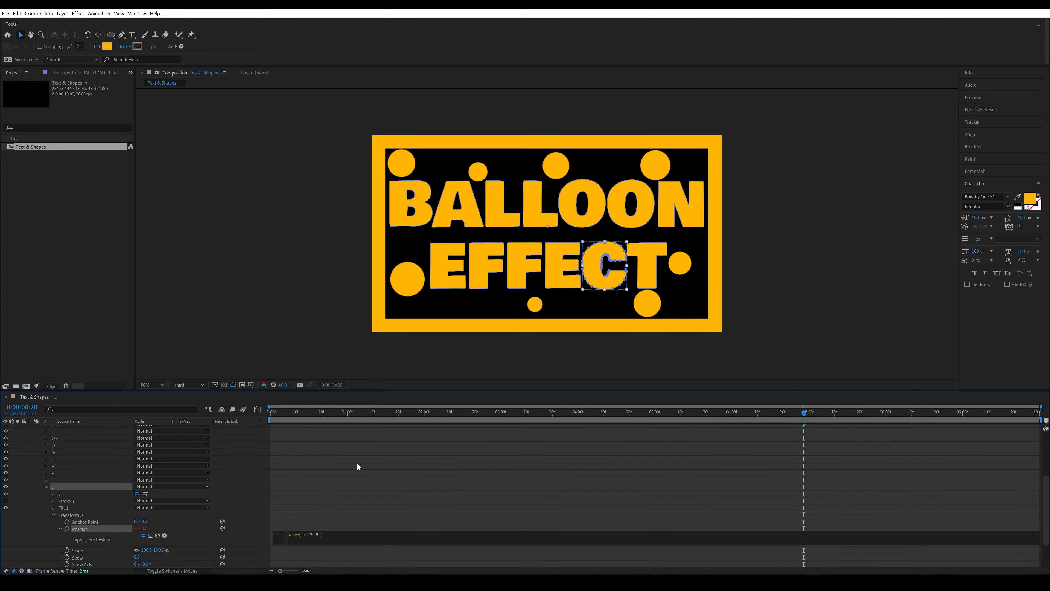
{"action": "left_click", "coordinate": [46, 487]}
{"action": "left_click", "coordinate": [46, 542]}
{"action": "left_click", "coordinate": [53, 564]}
{"action": "left_click", "coordinate": [67, 529], "text": "alt"}
{"action": "left_click", "coordinate": [46, 487]}
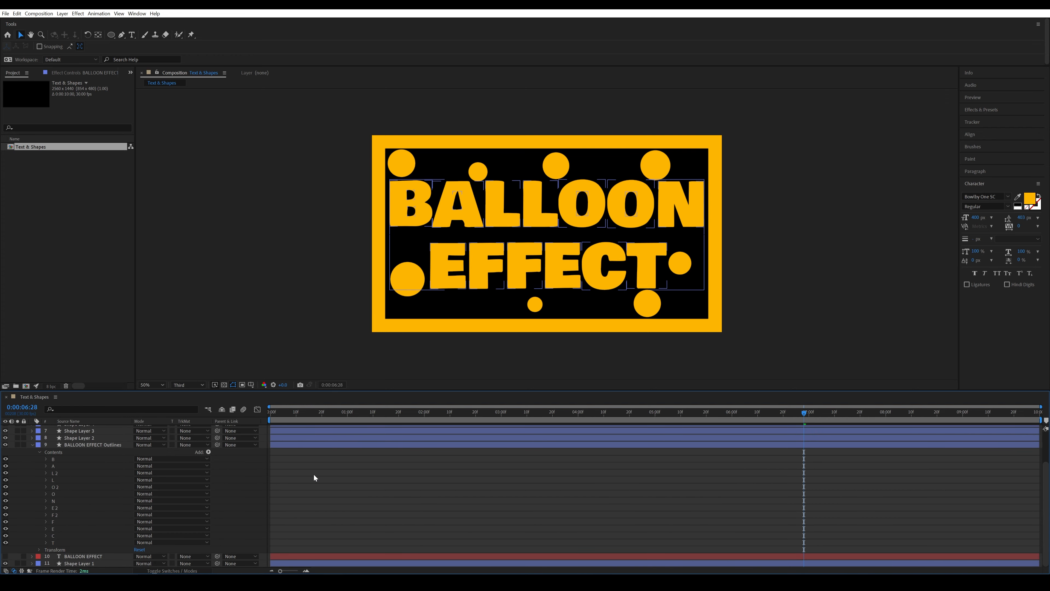
Step: Preview the letters' wiggle motion from the start of the composition and collapse the BALLOON EFFECT Outlines layer
{"action": "left_click", "coordinate": [340, 495]}
{"action": "left_click_drag", "start_coordinate": [364, 412], "coordinate": [271, 412]}
{"action": "key", "text": "space"}
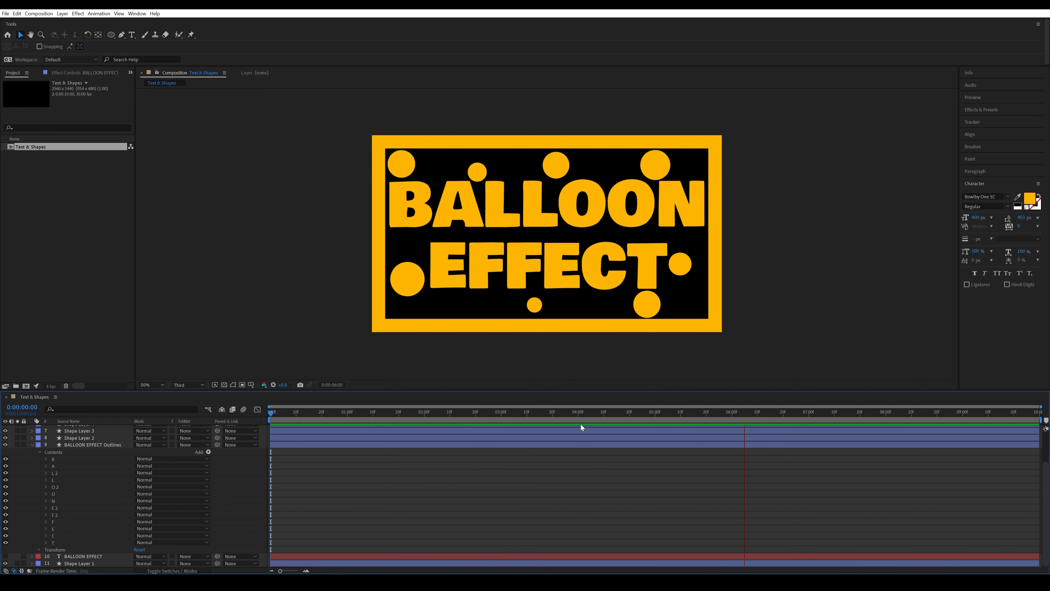
{"action": "key", "text": "space"}
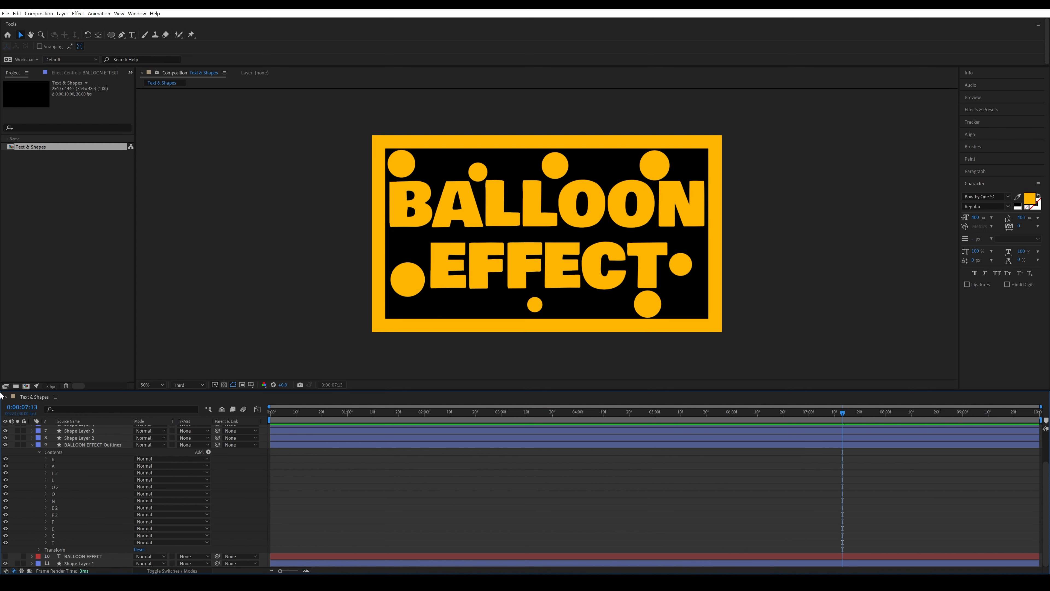
{"action": "left_click", "coordinate": [31, 444]}
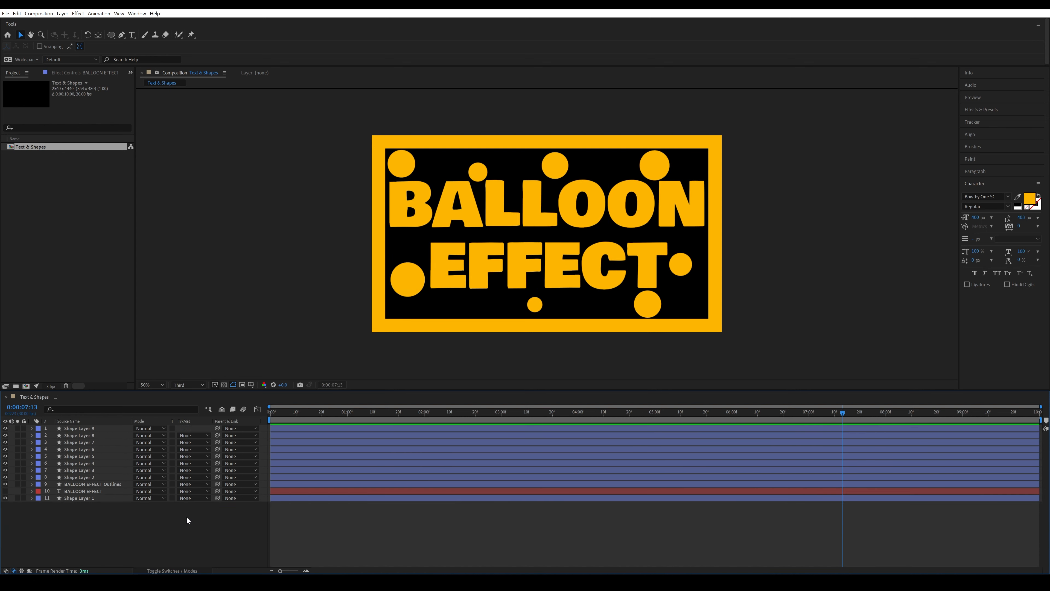
Step: Create a new composition named Main and add the Text & Shapes composition to it as a layer
{"action": "left_click", "coordinate": [26, 386]}
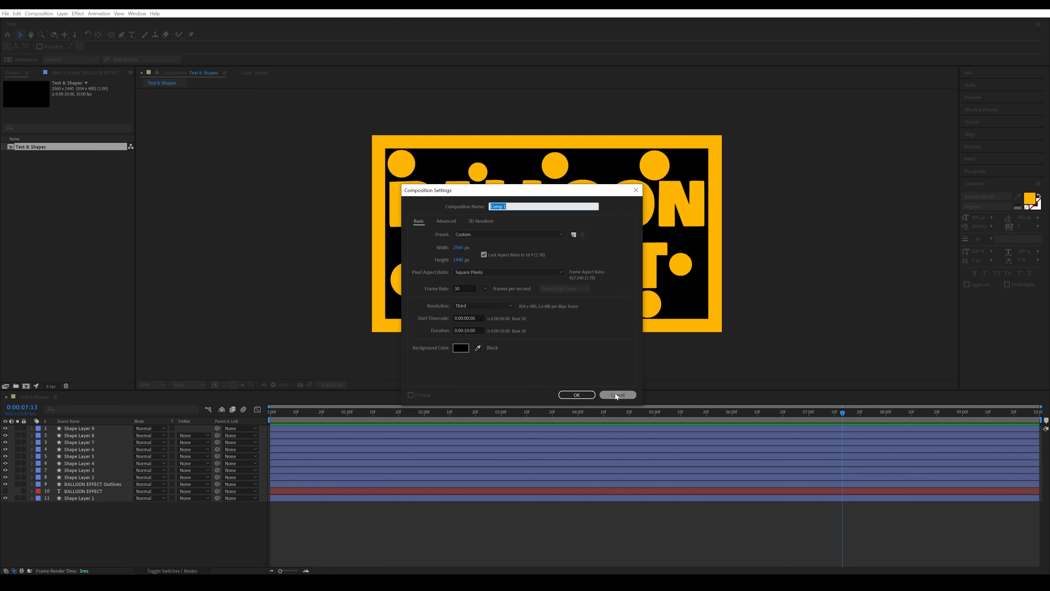
{"action": "type", "text": "Main"}
{"action": "left_click", "coordinate": [577, 395]}
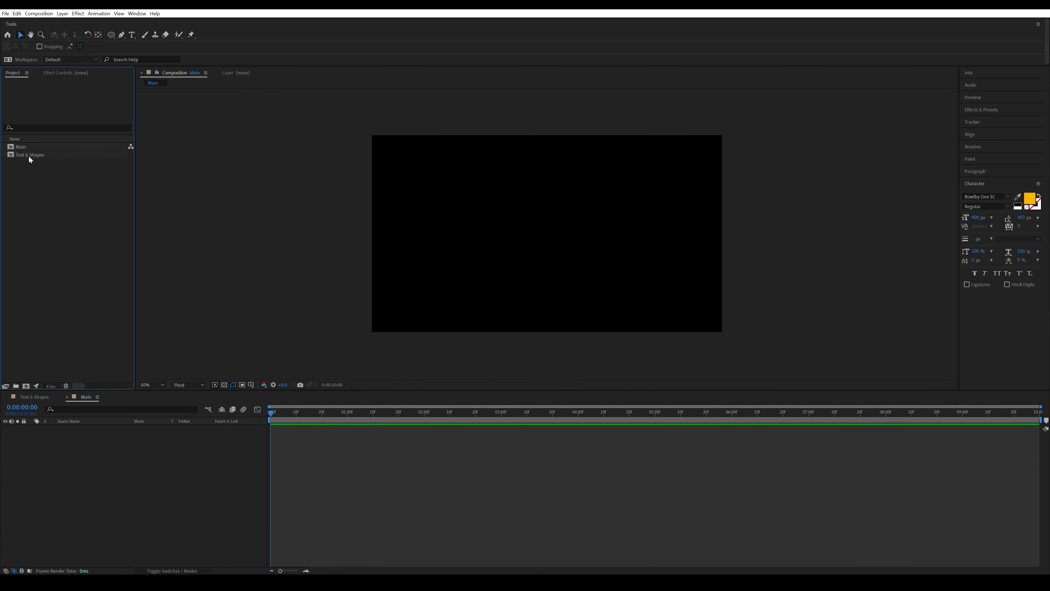
{"action": "left_click_drag", "start_coordinate": [33, 156], "coordinate": [104, 455]}
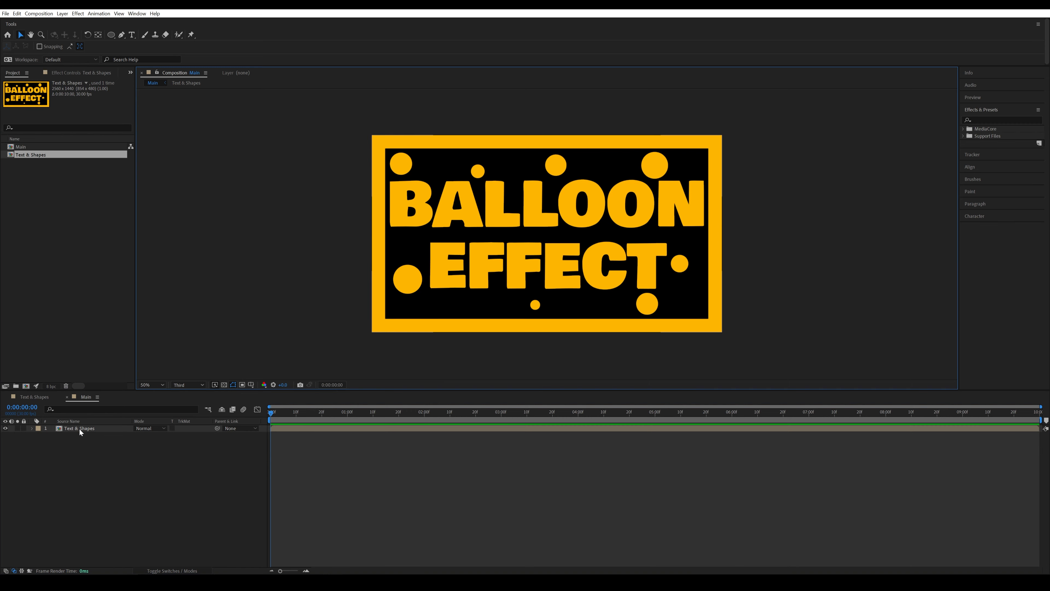
Step: Find the CC Glass effect and apply it to the Text & Shapes layer in Main
{"action": "left_click", "coordinate": [80, 429]}
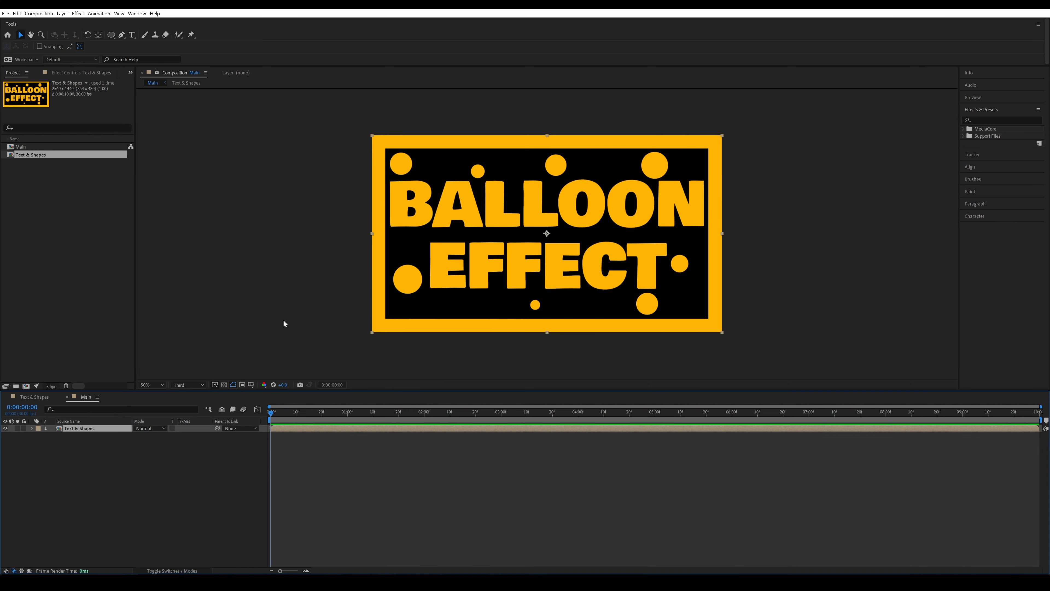
{"action": "left_click", "coordinate": [984, 119]}
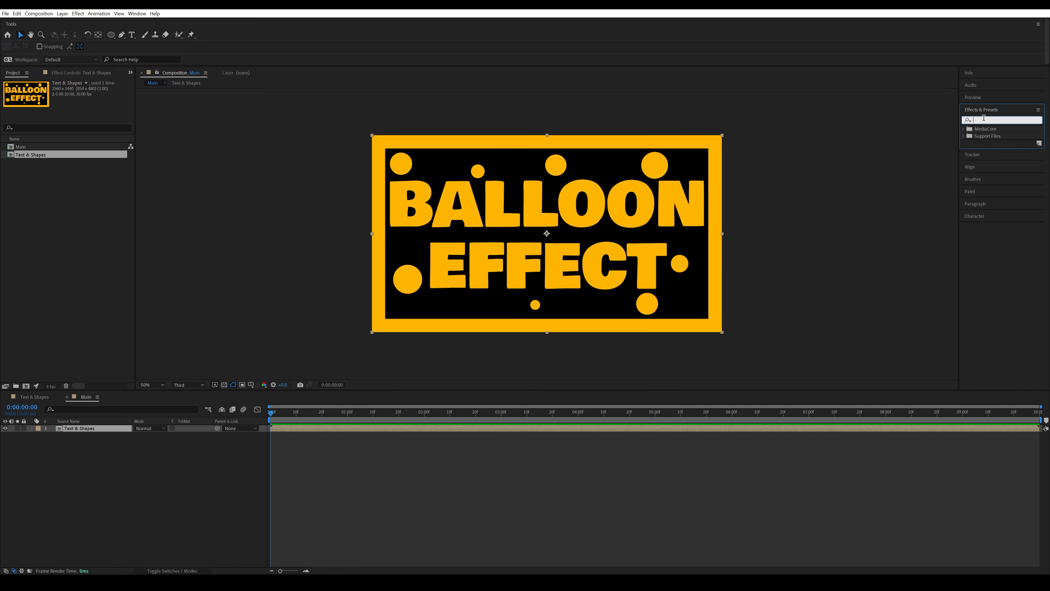
{"action": "type", "text": "cc glass"}
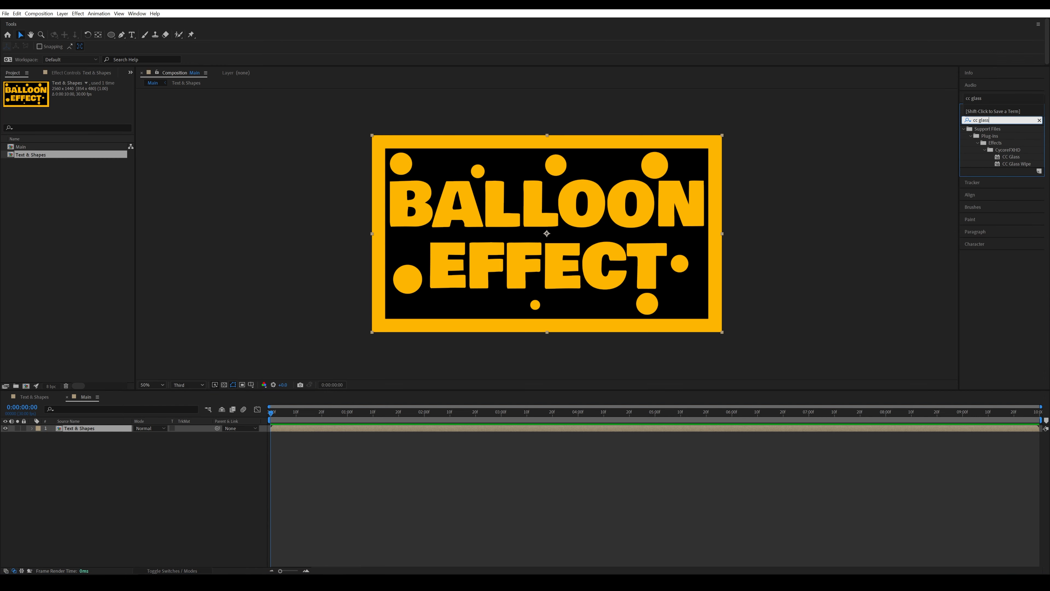
{"action": "left_click_drag", "start_coordinate": [1011, 157], "coordinate": [548, 267]}
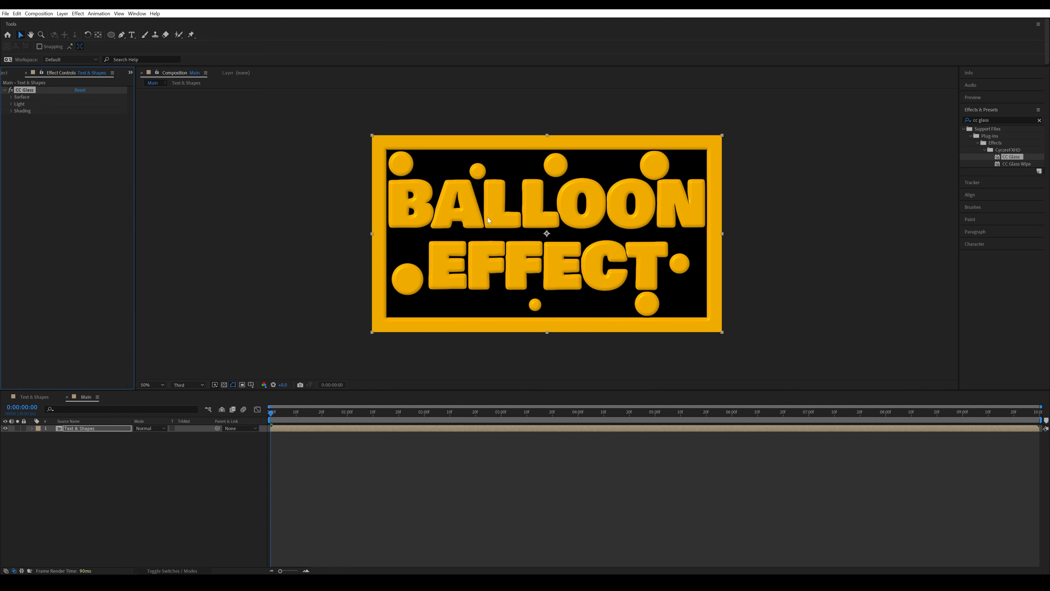
Step: Expand the CC Glass Surface, Light and Shading settings, and set the surface Softness to 40 and Height to 45
{"action": "left_click", "coordinate": [11, 97]}
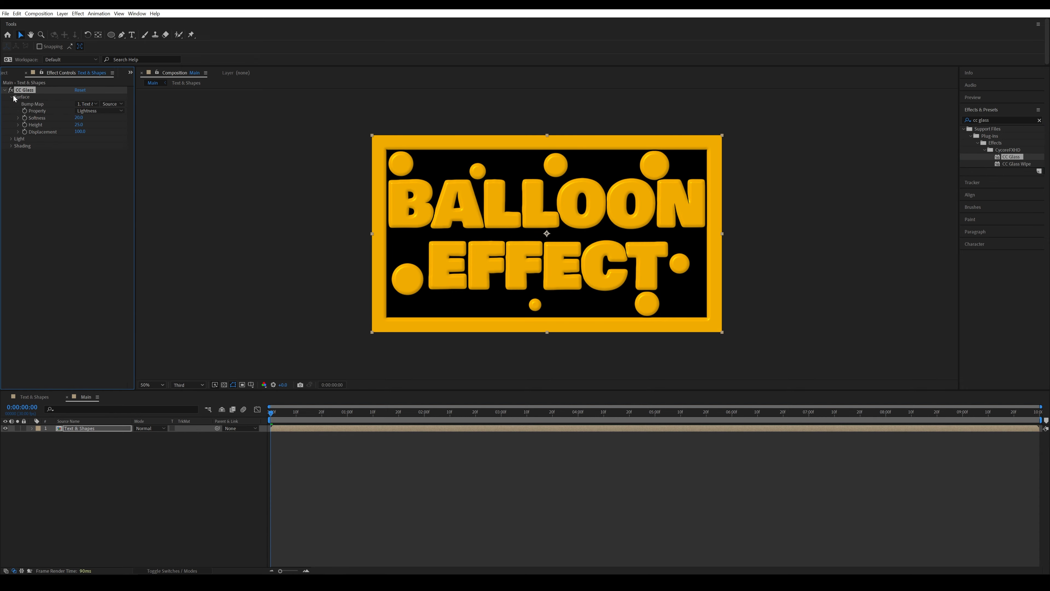
{"action": "left_click", "coordinate": [12, 139]}
{"action": "left_click", "coordinate": [11, 195]}
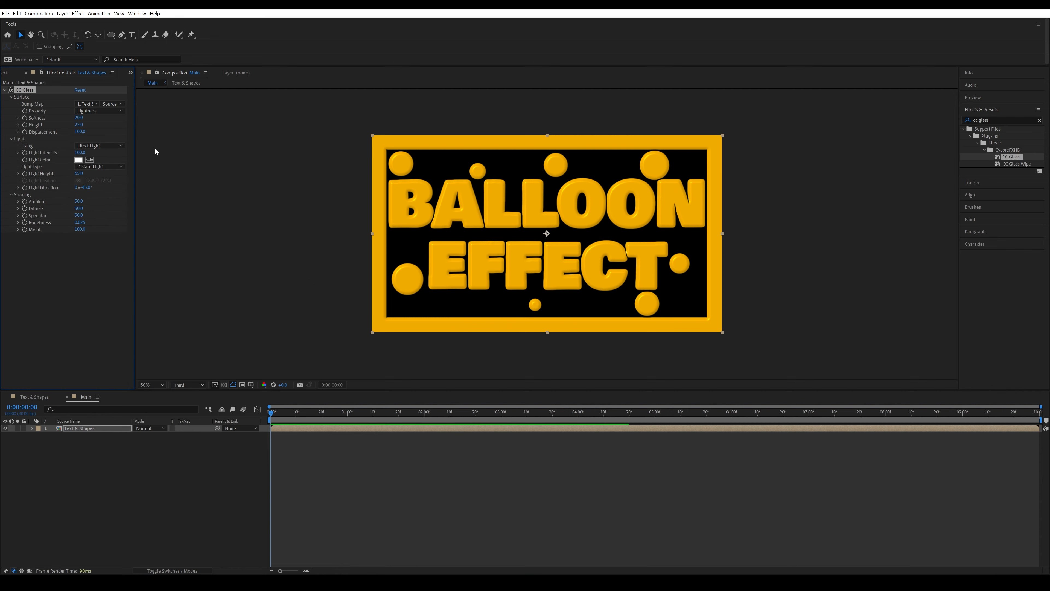
{"action": "left_click", "coordinate": [79, 118]}
{"action": "type", "text": "40"}
{"action": "left_click", "coordinate": [80, 125]}
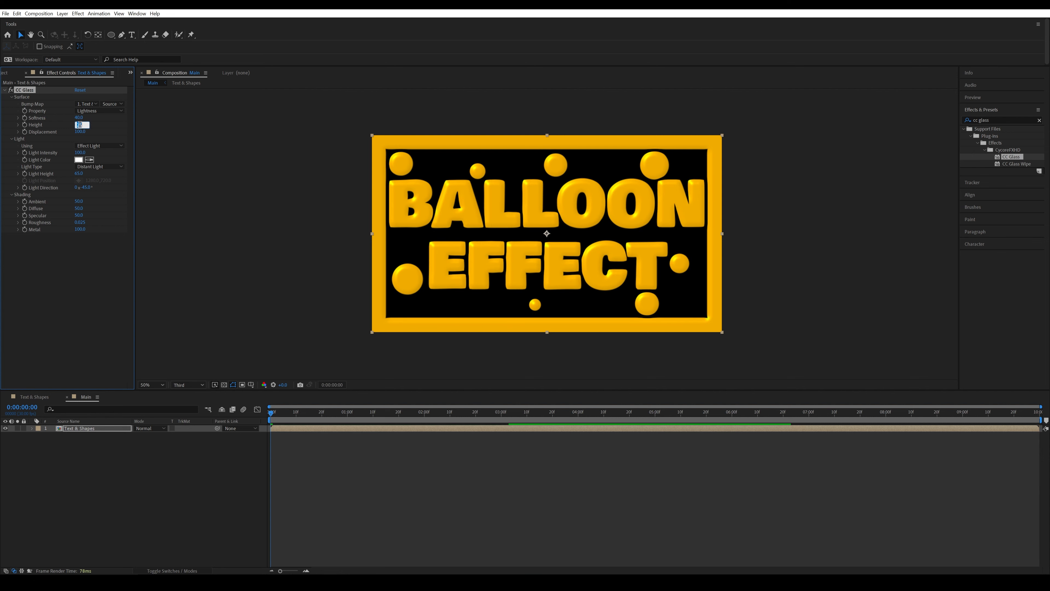
{"action": "type", "text": "45"}
{"action": "key", "text": "Return"}
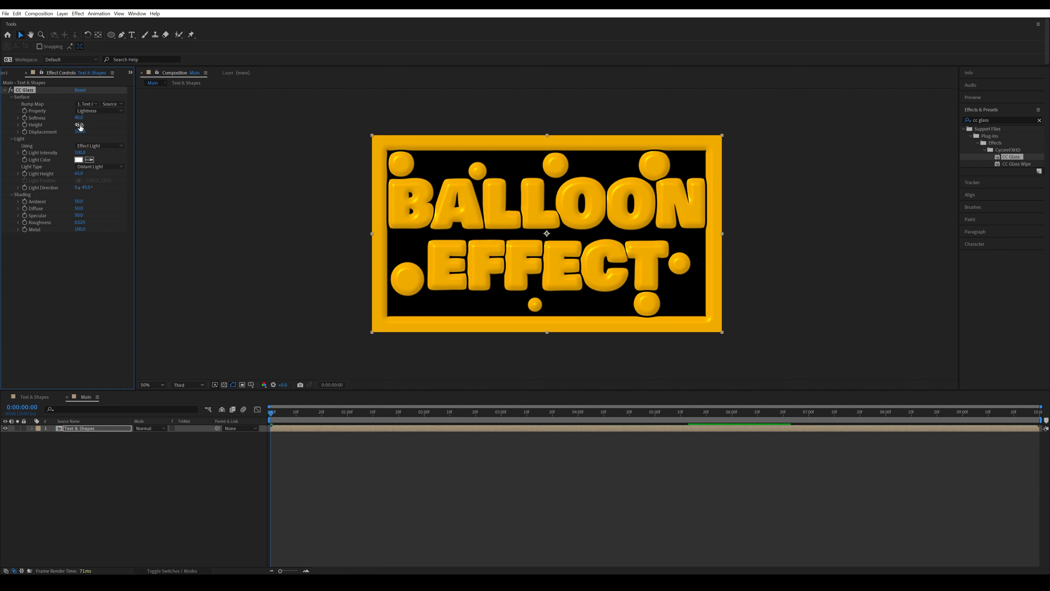
Step: Set the CC Glass Light Intensity to 85, Light Type to Point Light and Light Height to 40
{"action": "left_click", "coordinate": [79, 152]}
{"action": "type", "text": "85"}
{"action": "key", "text": "Return"}
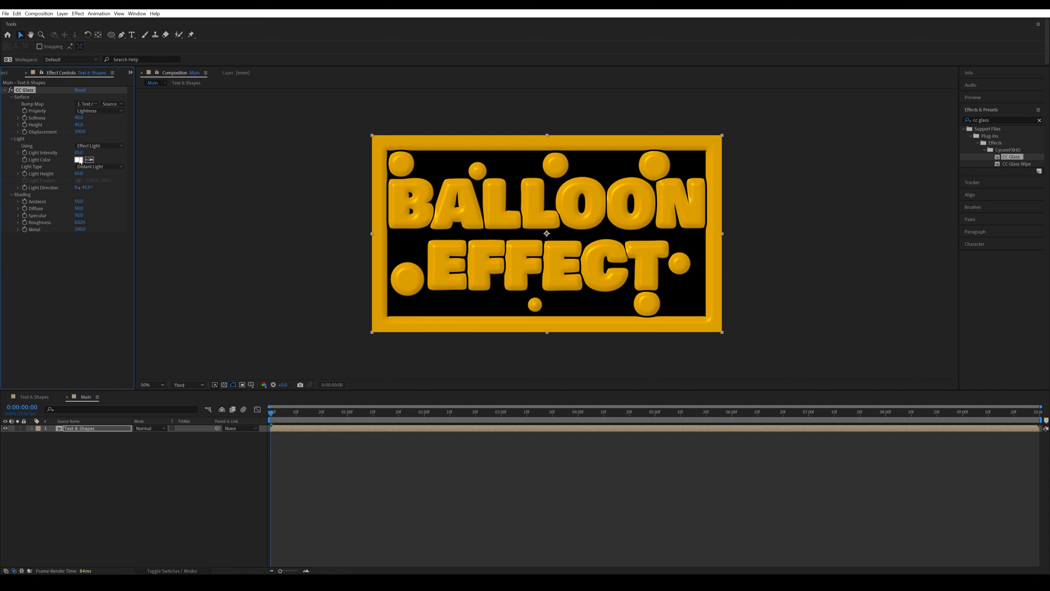
{"action": "left_click", "coordinate": [95, 166]}
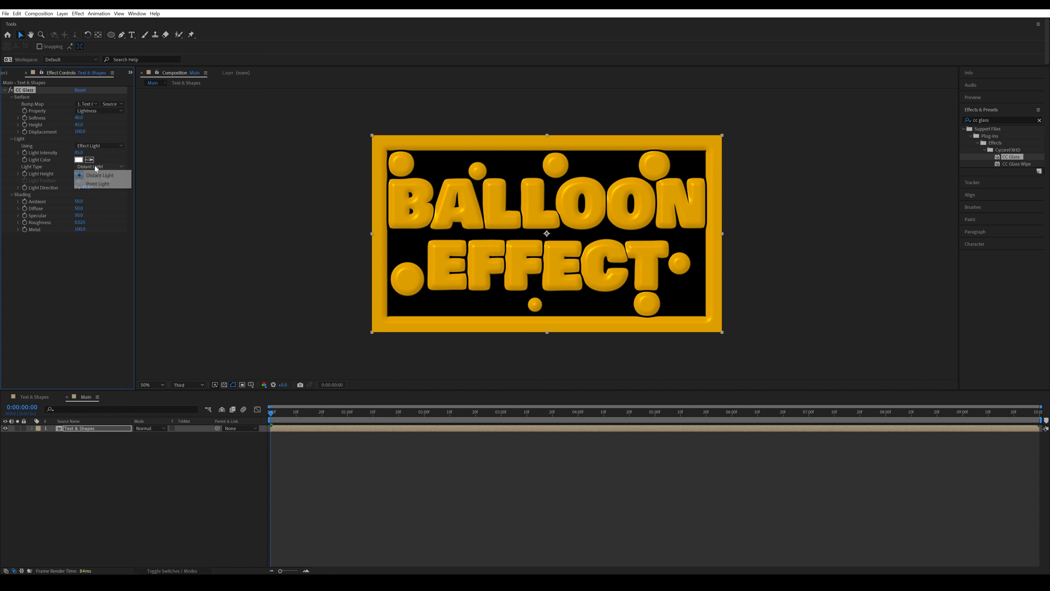
{"action": "left_click", "coordinate": [98, 184]}
{"action": "left_click", "coordinate": [78, 174]}
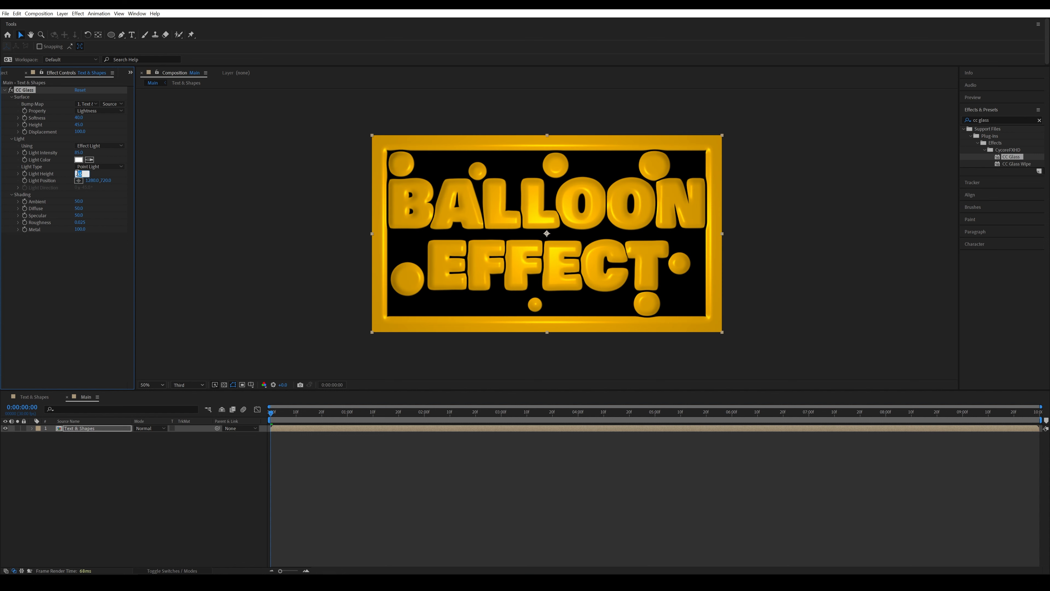
{"action": "type", "text": "40"}
{"action": "key", "text": "Return"}
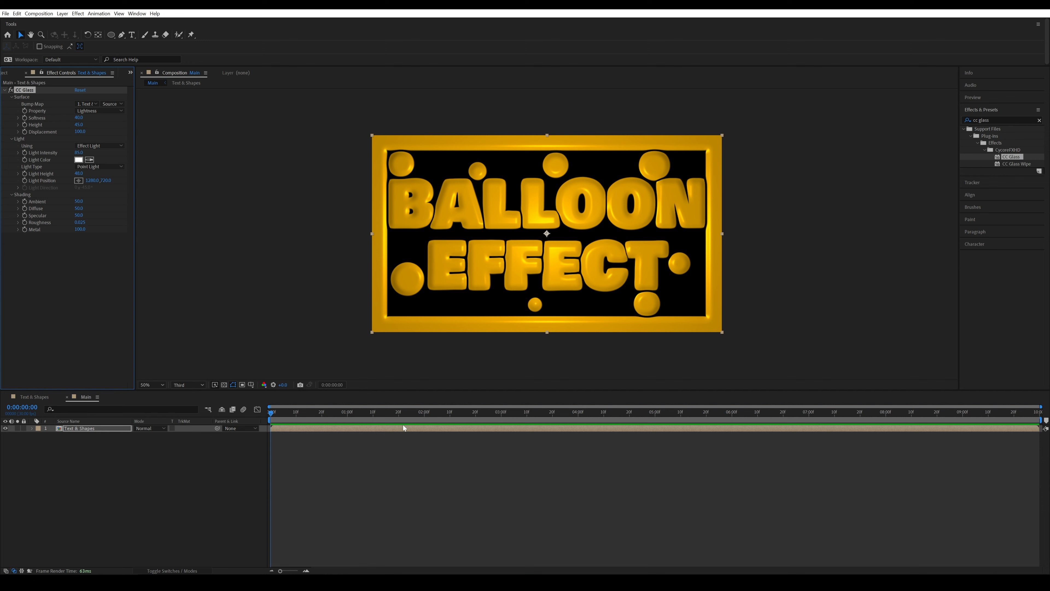
Step: Enable keyframing for the CC Glass Light Position at the start of the Main composition
{"action": "left_click_drag", "start_coordinate": [368, 415], "coordinate": [243, 423]}
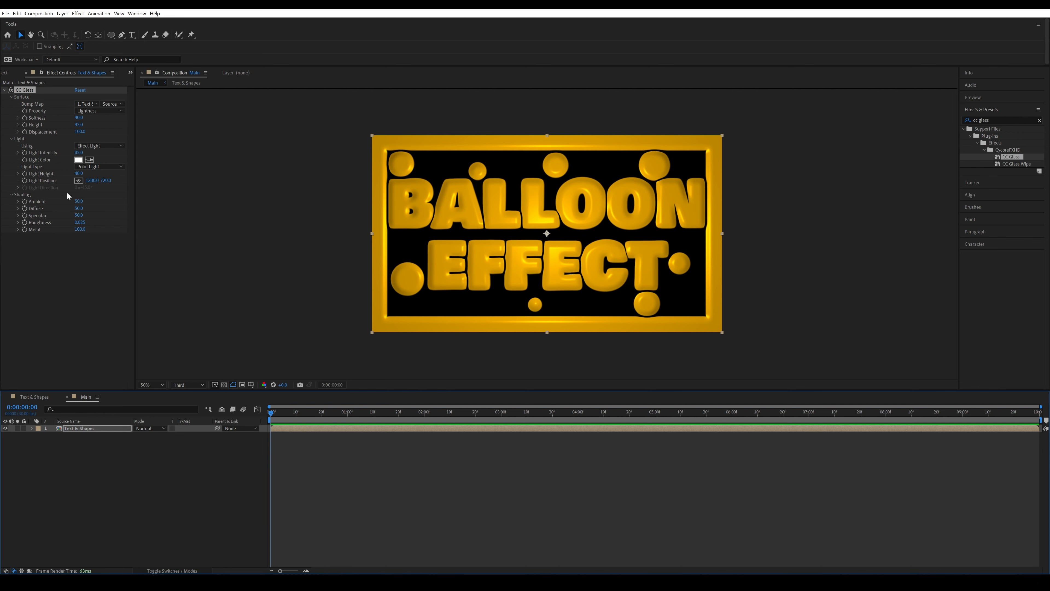
{"action": "left_click", "coordinate": [24, 180]}
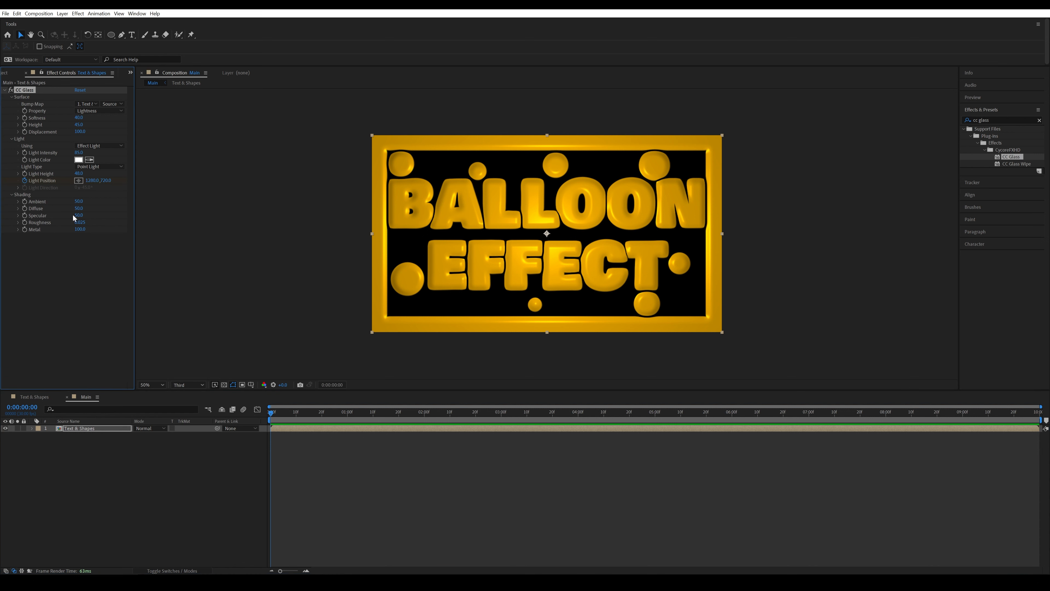
Step: Keyframe the CC Glass Light Position at the middle of the frame's left edge at 0:00:00:00 and right edge at 0:00:02:15
{"action": "left_click", "coordinate": [79, 181]}
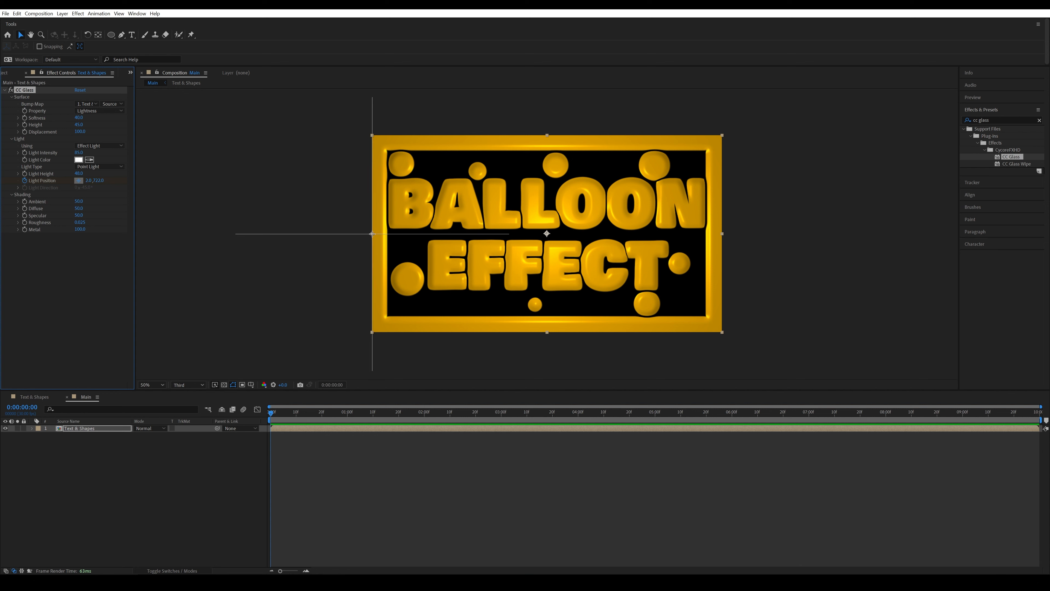
{"action": "left_click", "coordinate": [372, 234]}
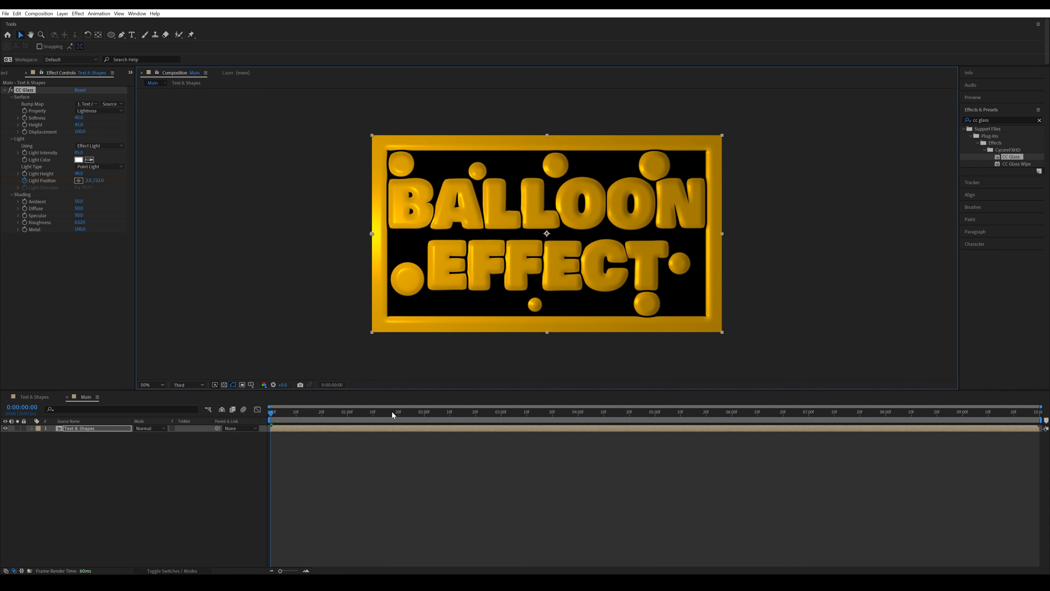
{"action": "left_click_drag", "start_coordinate": [364, 413], "coordinate": [463, 420]}
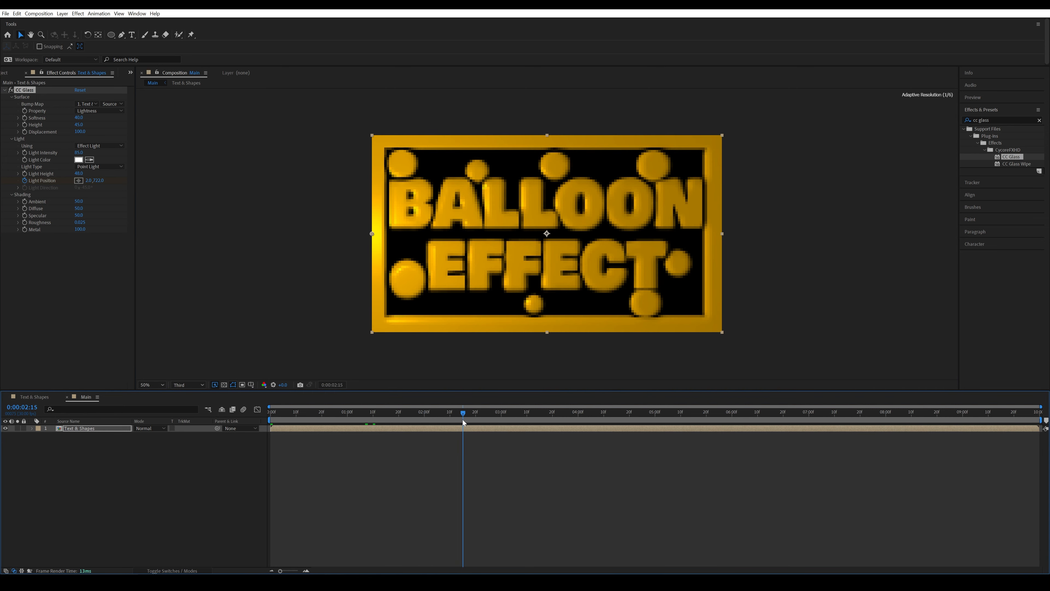
{"action": "left_click", "coordinate": [78, 181]}
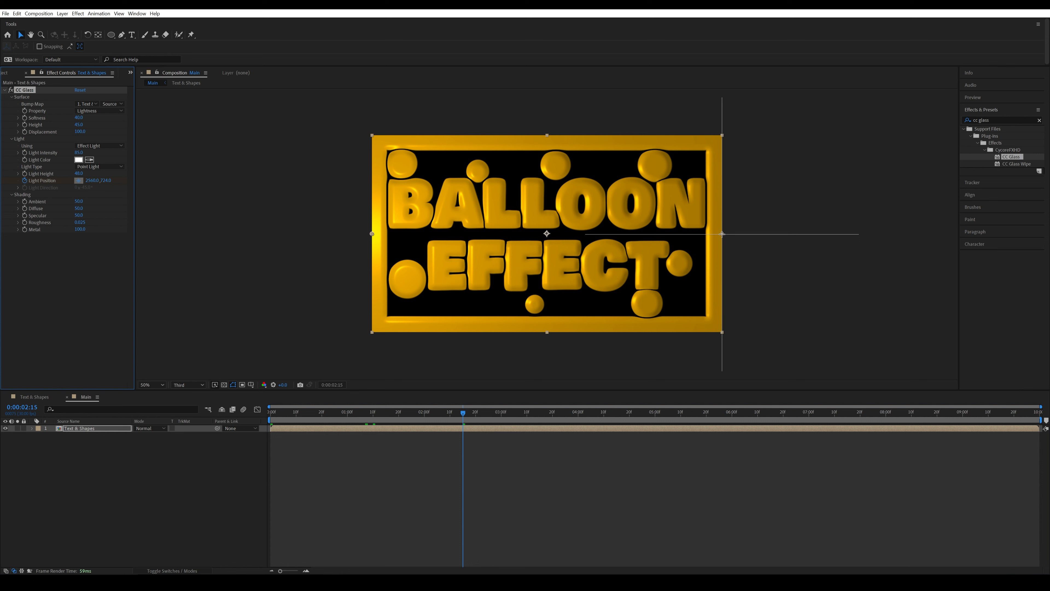
{"action": "left_click", "coordinate": [722, 233]}
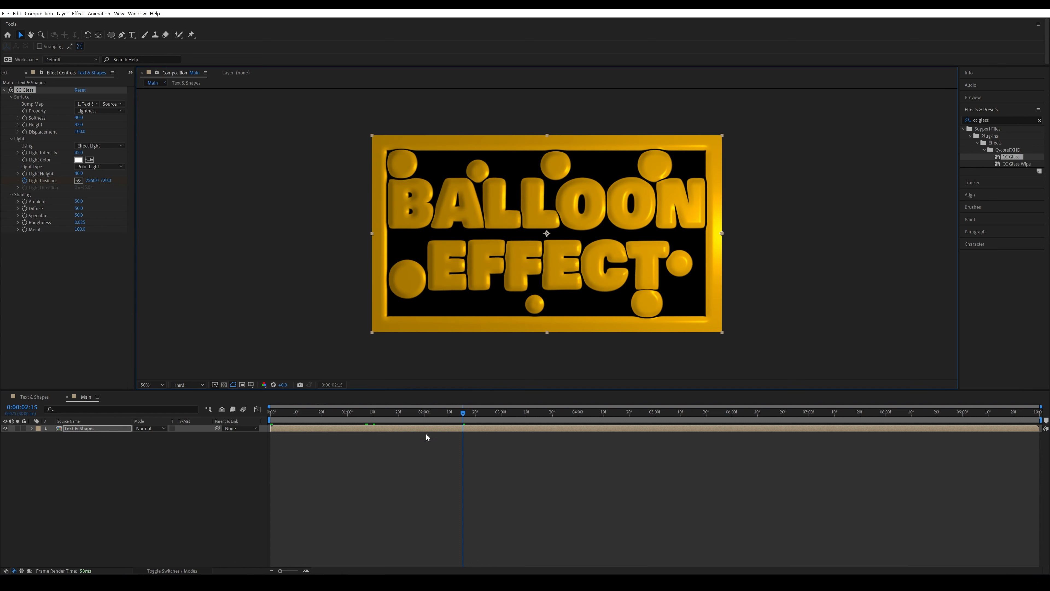
Step: Reveal the Text & Shapes layer's keyframes and copy the first Light Position keyframe to 0:00:05:00
{"action": "left_click", "coordinate": [99, 478]}
{"action": "left_click", "coordinate": [80, 429]}
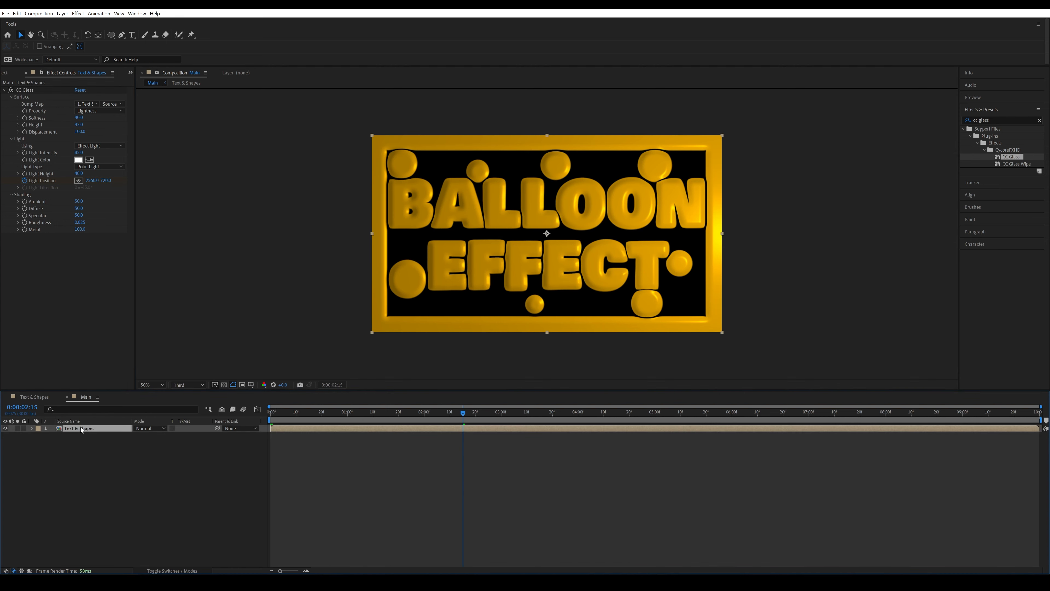
{"action": "key", "text": "u"}
{"action": "left_click_drag", "start_coordinate": [465, 413], "coordinate": [656, 414]}
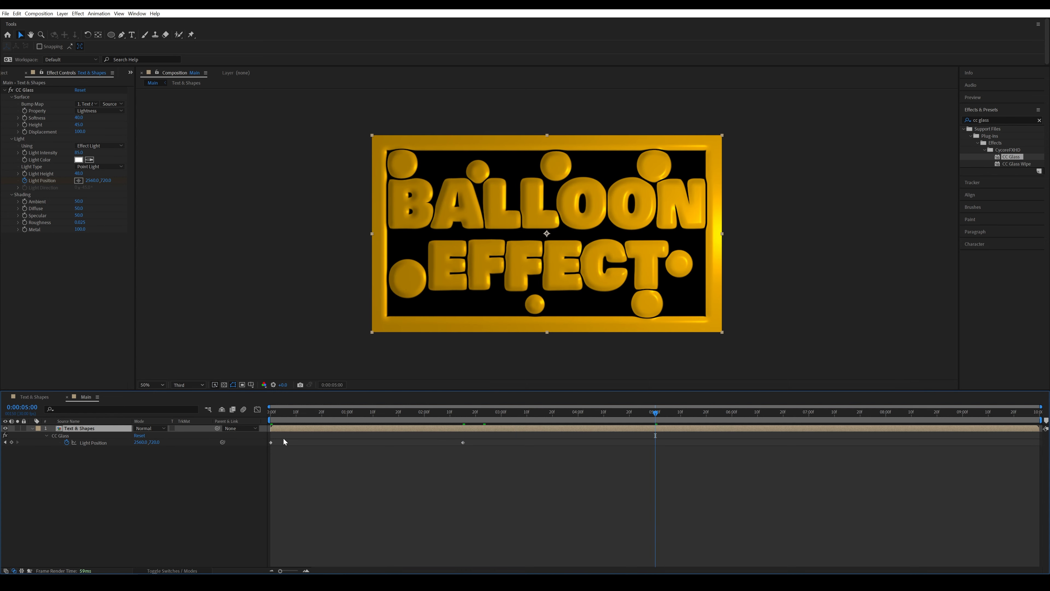
{"action": "left_click_drag", "start_coordinate": [283, 439], "coordinate": [270, 450]}
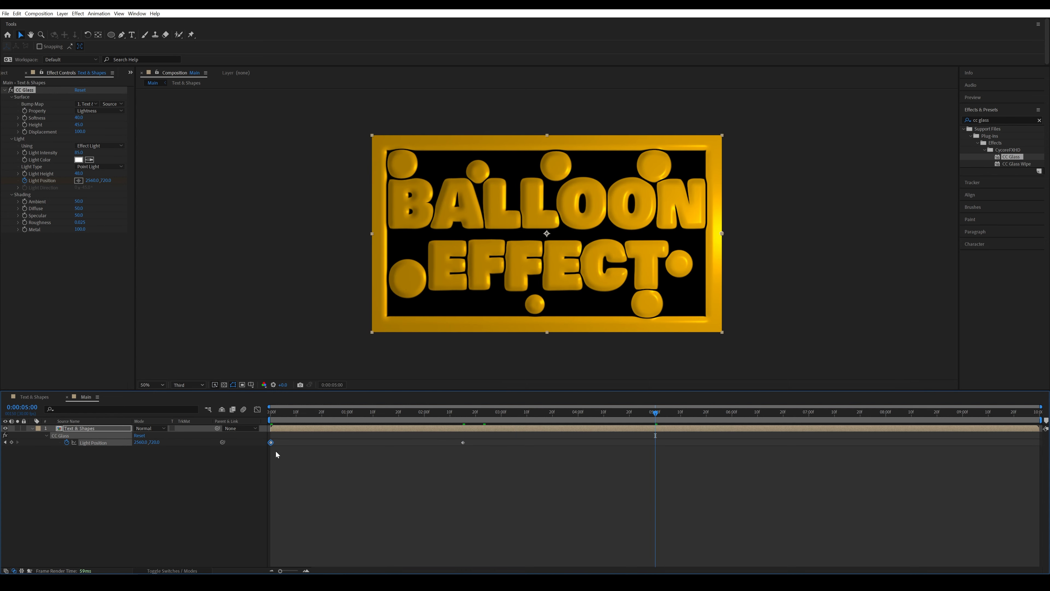
{"action": "key", "text": "ctrl+v"}
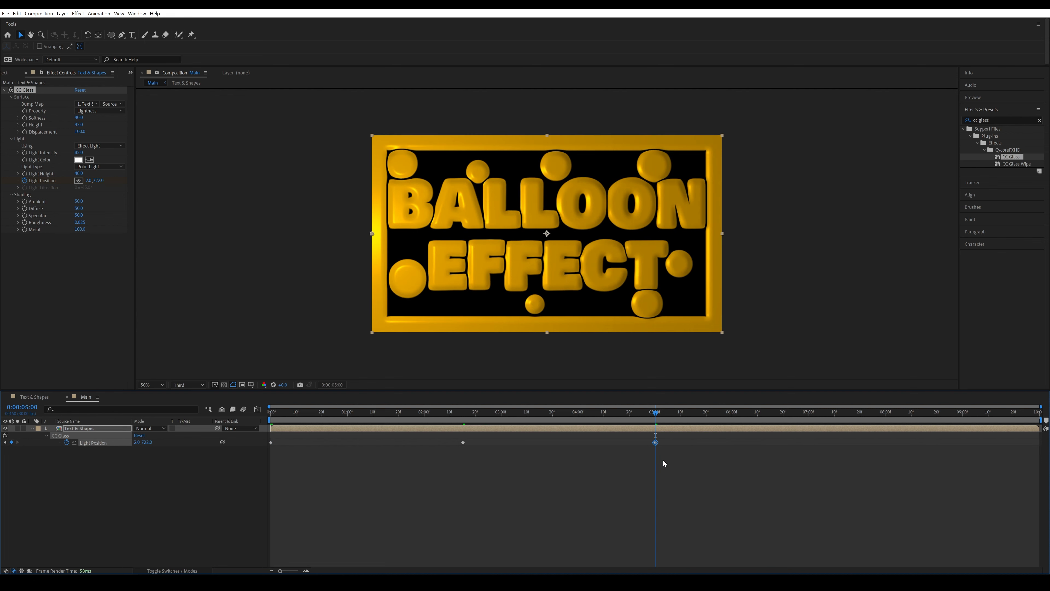
Step: Apply Easy Ease to all three CC Glass Light Position keyframes
{"action": "left_click_drag", "start_coordinate": [754, 497], "coordinate": [260, 440]}
{"action": "key", "text": "F9"}
{"action": "left_click", "coordinate": [562, 471]}
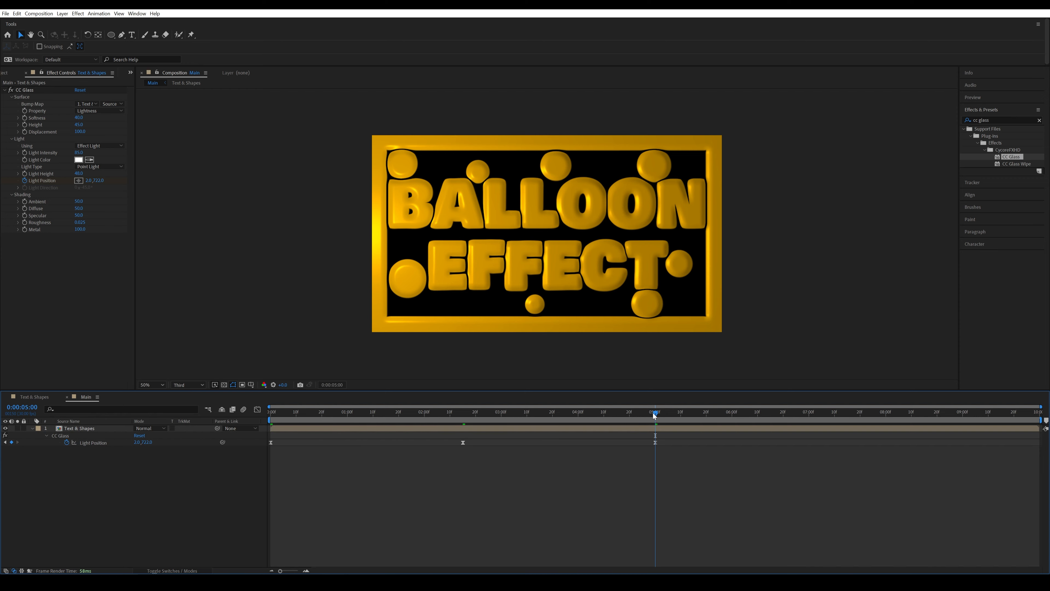
Step: Preview the moving CC Glass light from the start of the Main composition
{"action": "left_click_drag", "start_coordinate": [654, 413], "coordinate": [271, 412]}
{"action": "key", "text": "space"}
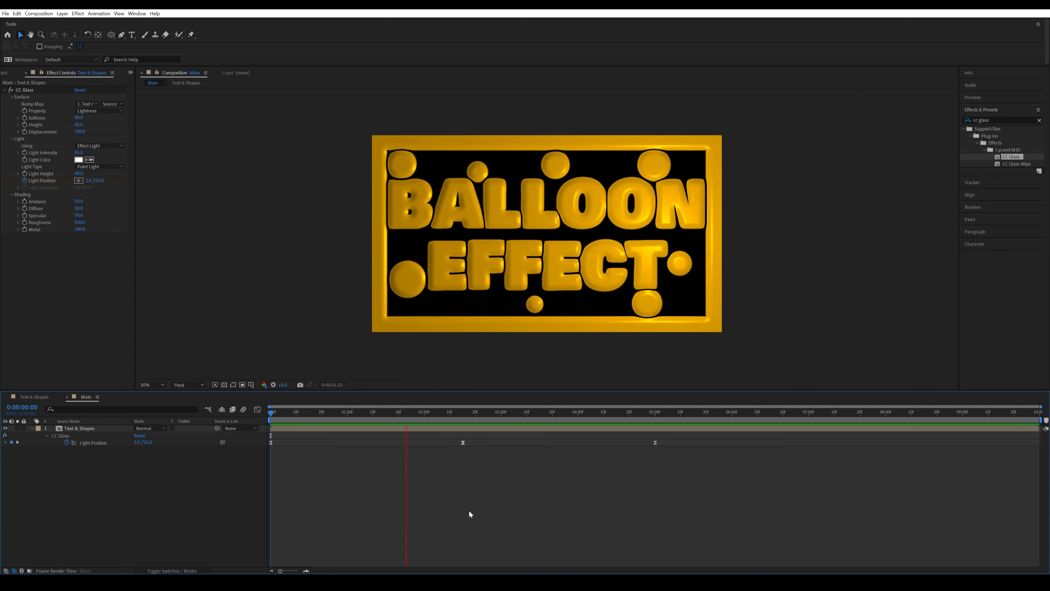
{"action": "key", "text": "space"}
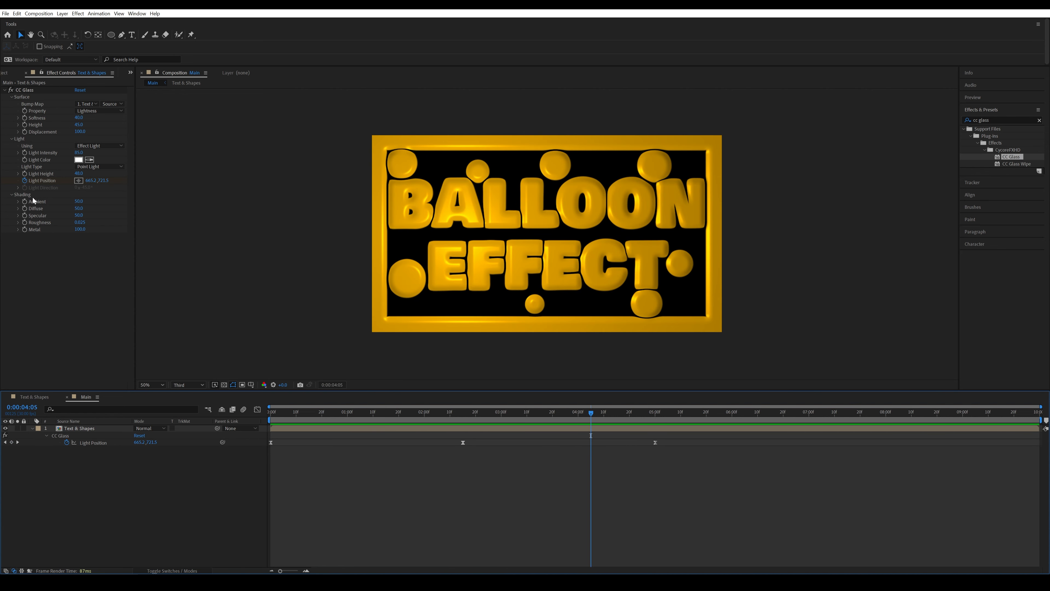
Step: Set the CC Glass shading Diffuse to 61 and Specular to 90
{"action": "left_click", "coordinate": [77, 208]}
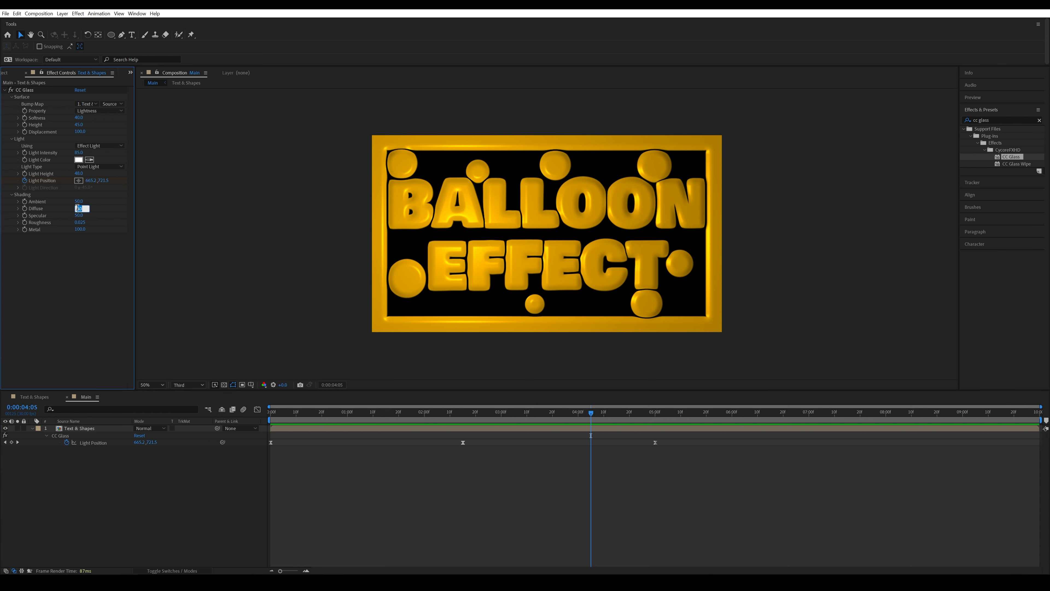
{"action": "type", "text": "61"}
{"action": "key", "text": "Return"}
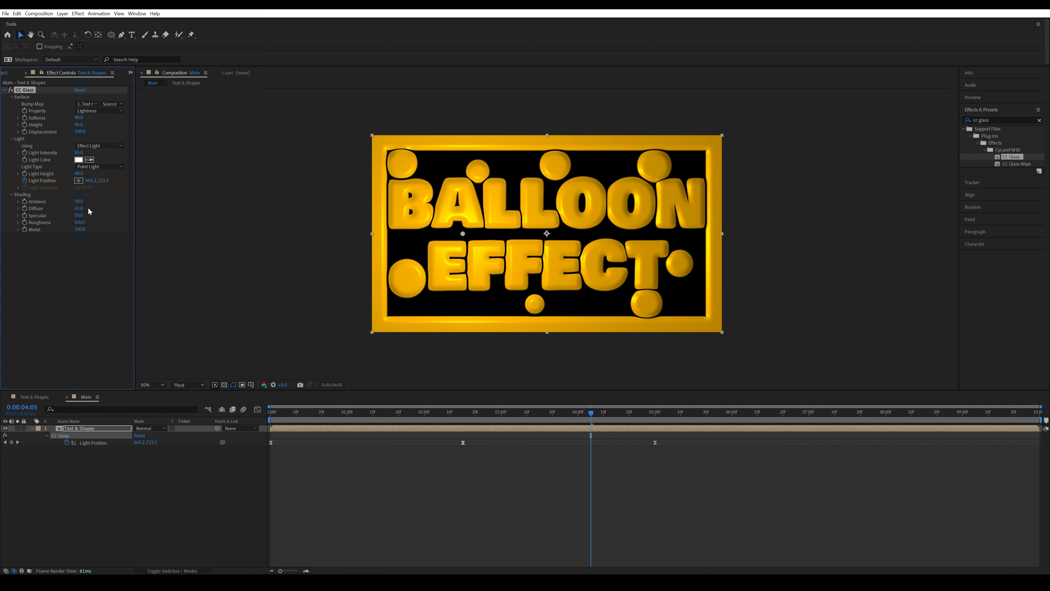
{"action": "left_click", "coordinate": [80, 214]}
{"action": "type", "text": "90"}
{"action": "key", "text": "Return"}
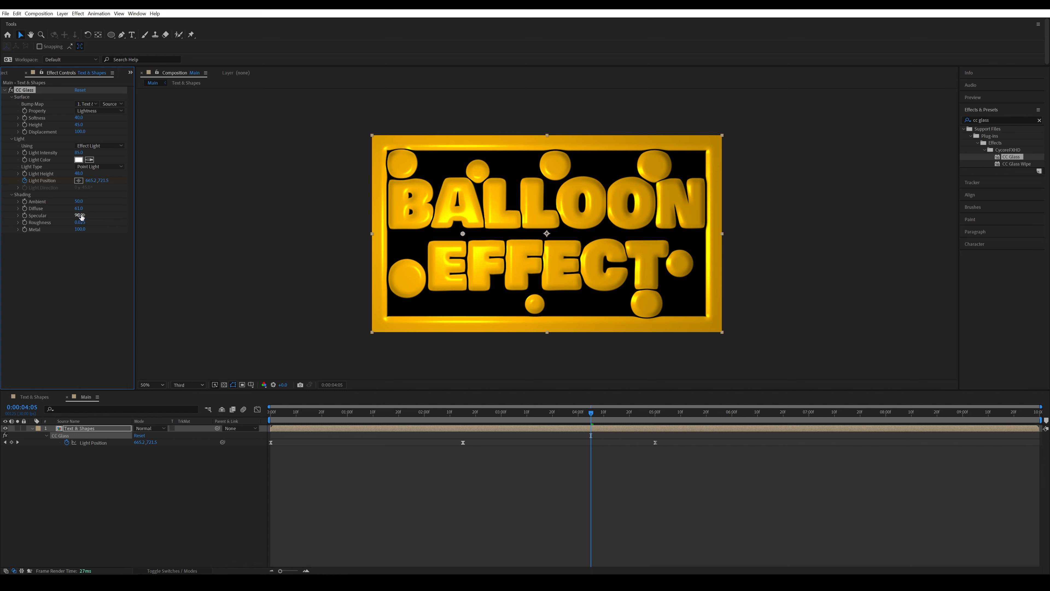
Step: Play the Main composition from the start to check the adjusted shading
{"action": "left_click_drag", "start_coordinate": [575, 414], "coordinate": [241, 414]}
{"action": "key", "text": "space"}
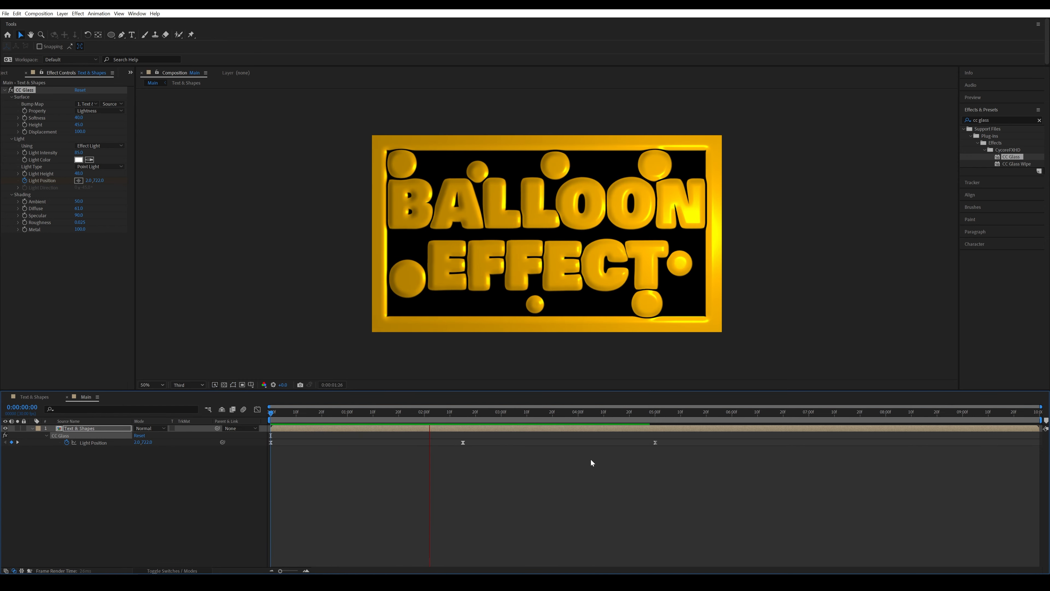
{"action": "key", "text": "space"}
{"action": "left_click", "coordinate": [161, 485]}
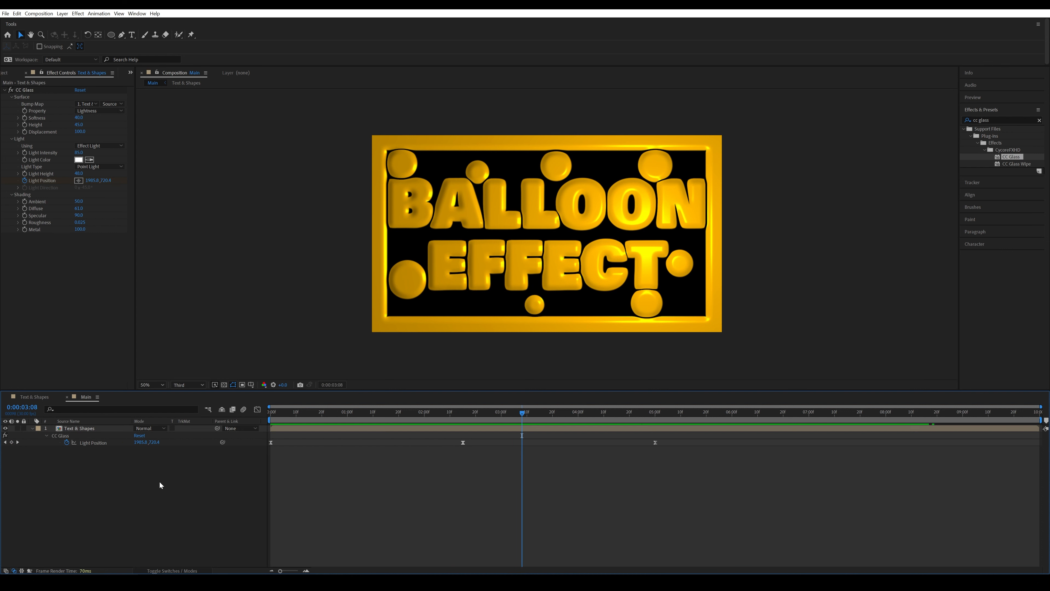
Step: Find the CC Plastic effect and apply it to the Text & Shapes layer
{"action": "left_click", "coordinate": [86, 430]}
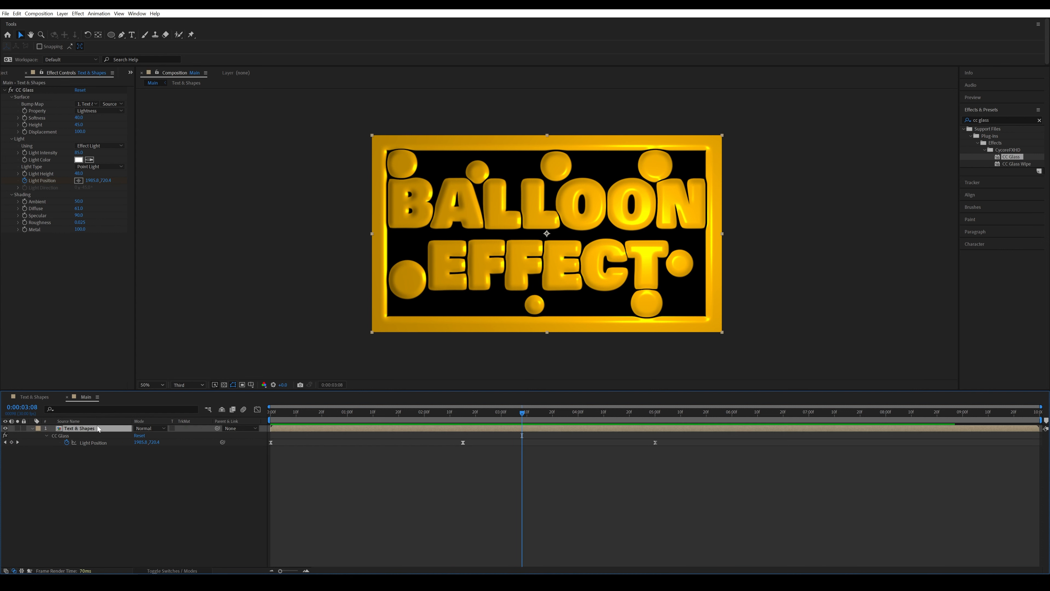
{"action": "left_click", "coordinate": [1003, 119]}
{"action": "double_click", "coordinate": [984, 119]}
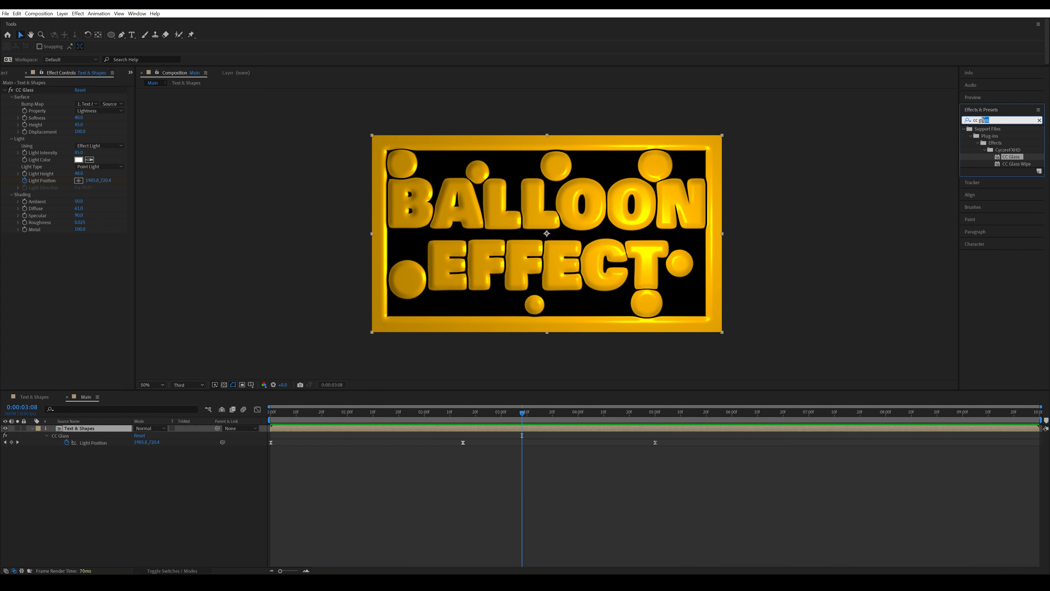
{"action": "type", "text": "plastic"}
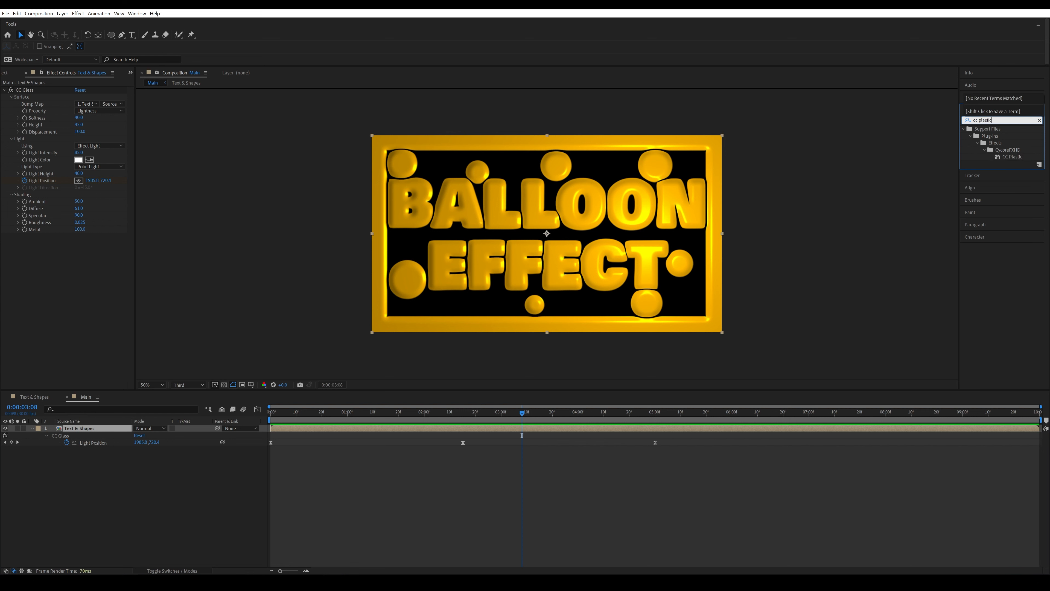
{"action": "double_click", "coordinate": [1012, 156]}
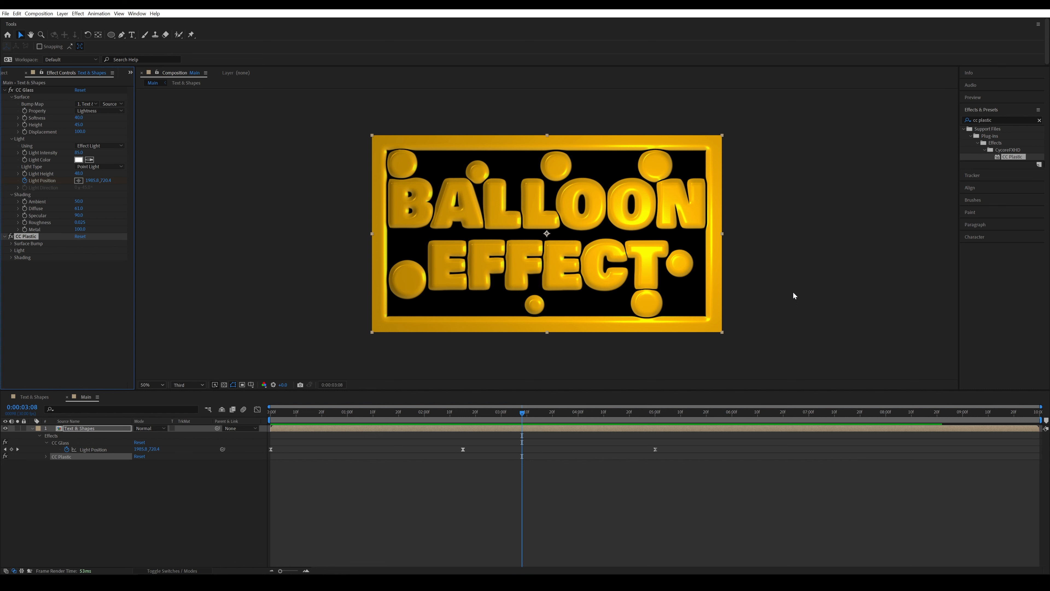
Step: Expand the CC Plastic settings, set the Surface Bump Softness to 52, and change the Light Type to Point Light
{"action": "left_click", "coordinate": [13, 244]}
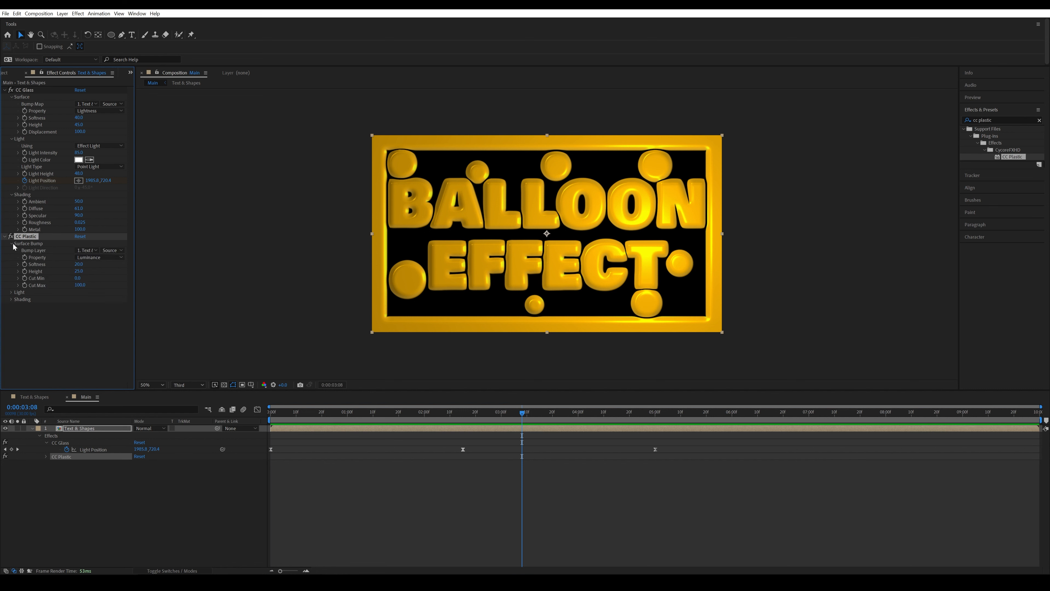
{"action": "left_click", "coordinate": [14, 292]}
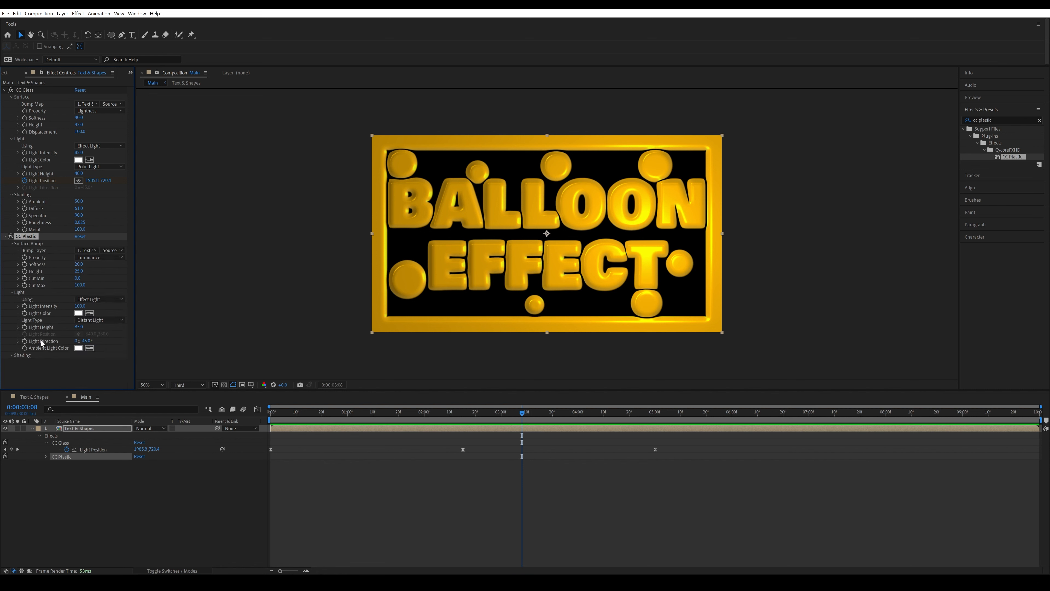
{"action": "left_click", "coordinate": [11, 356]}
{"action": "left_click", "coordinate": [78, 252]}
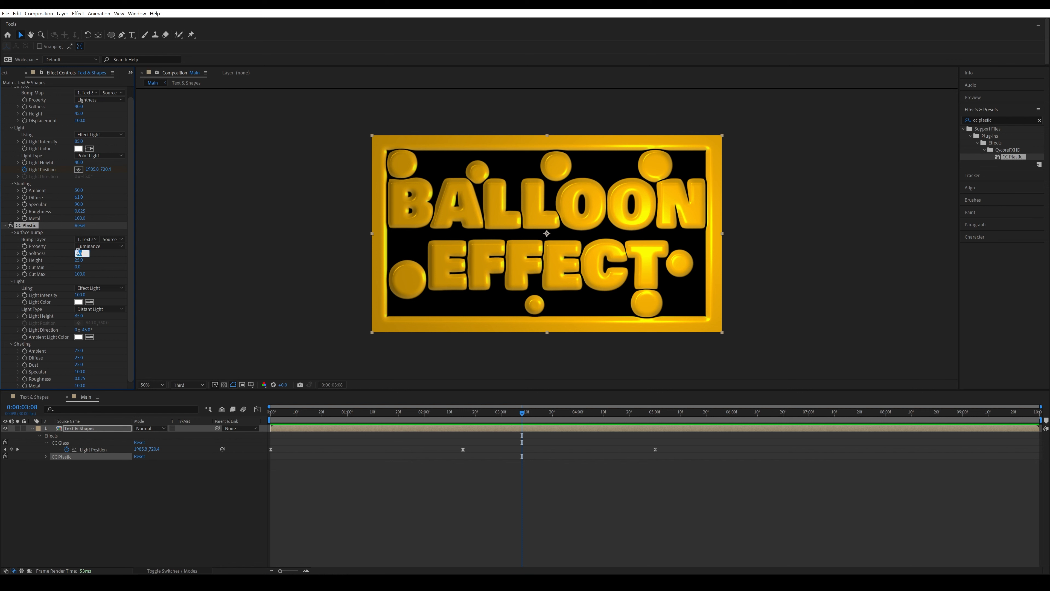
{"action": "type", "text": "52"}
{"action": "key", "text": "Return"}
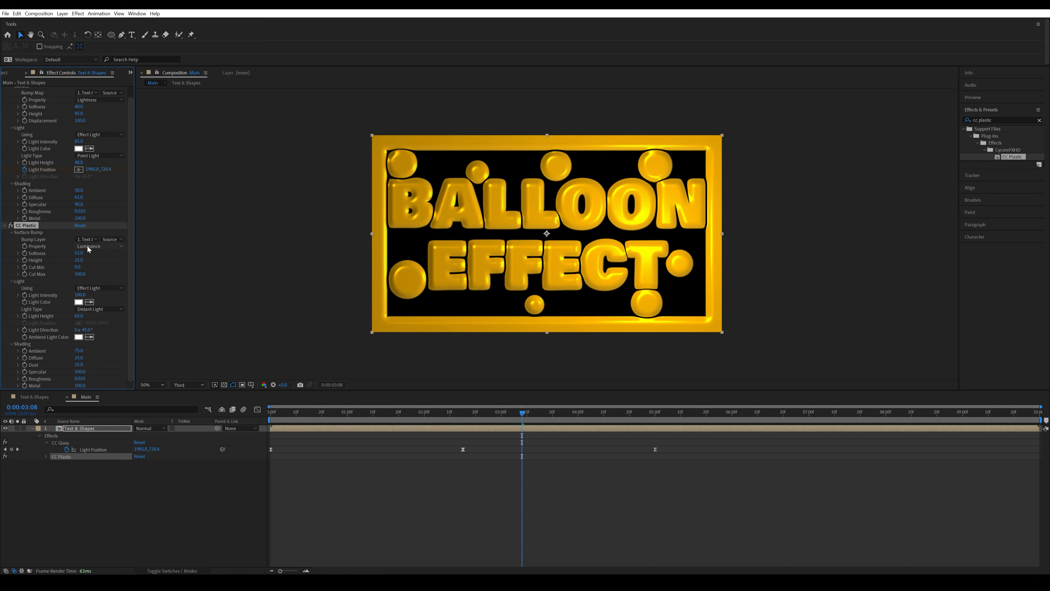
{"action": "left_click", "coordinate": [98, 310]}
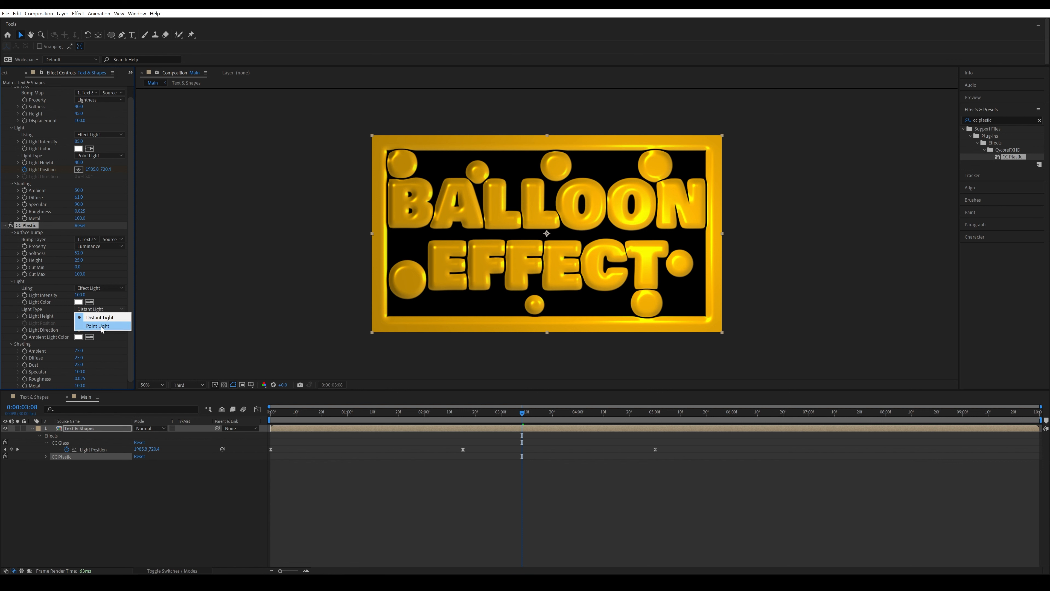
{"action": "left_click", "coordinate": [110, 323]}
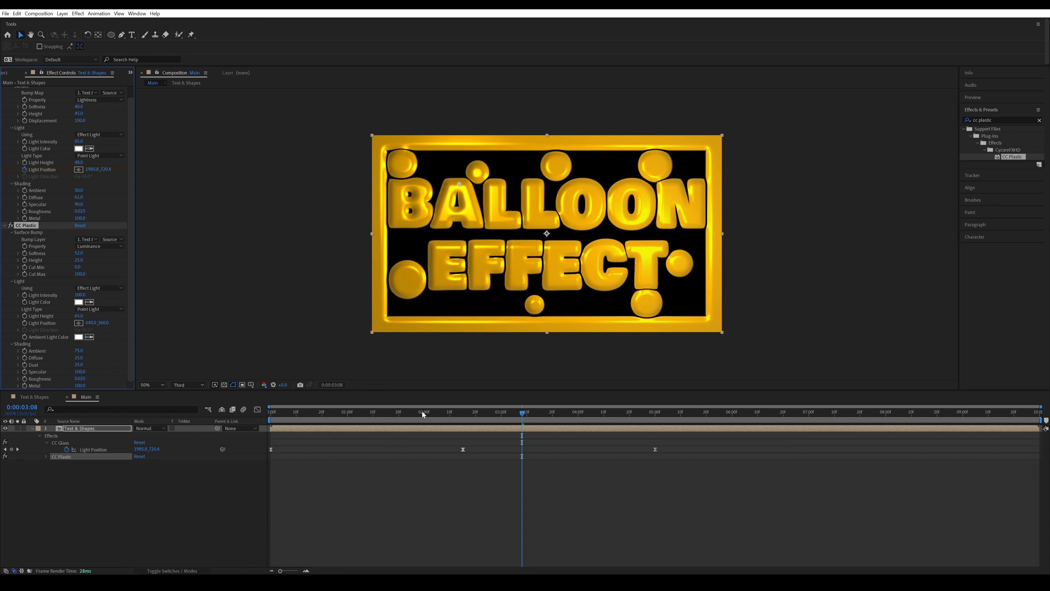
Step: Keyframe the CC Plastic Light Position at the middle of the frame's left edge at 0:00:00:00 and right edge at 0:00:02:15
{"action": "left_click_drag", "start_coordinate": [422, 412], "coordinate": [248, 419]}
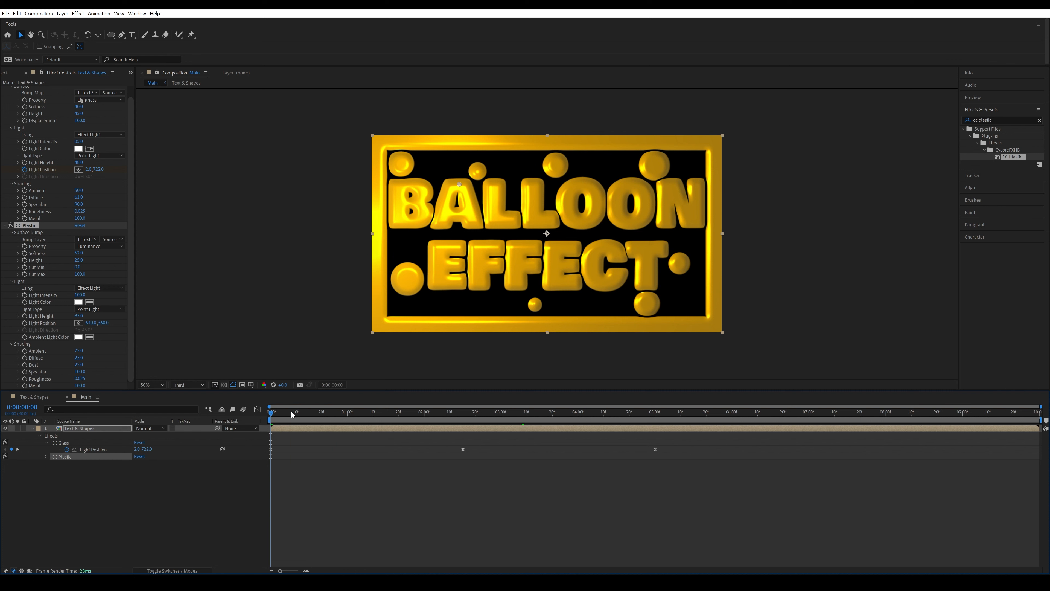
{"action": "left_click", "coordinate": [24, 323]}
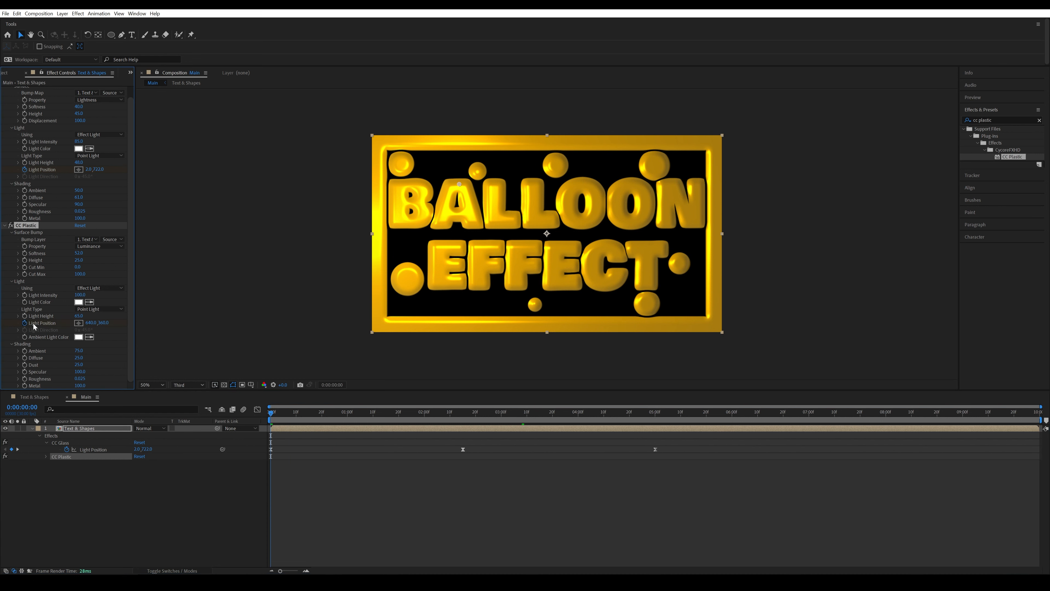
{"action": "left_click_drag", "start_coordinate": [442, 412], "coordinate": [462, 420]}
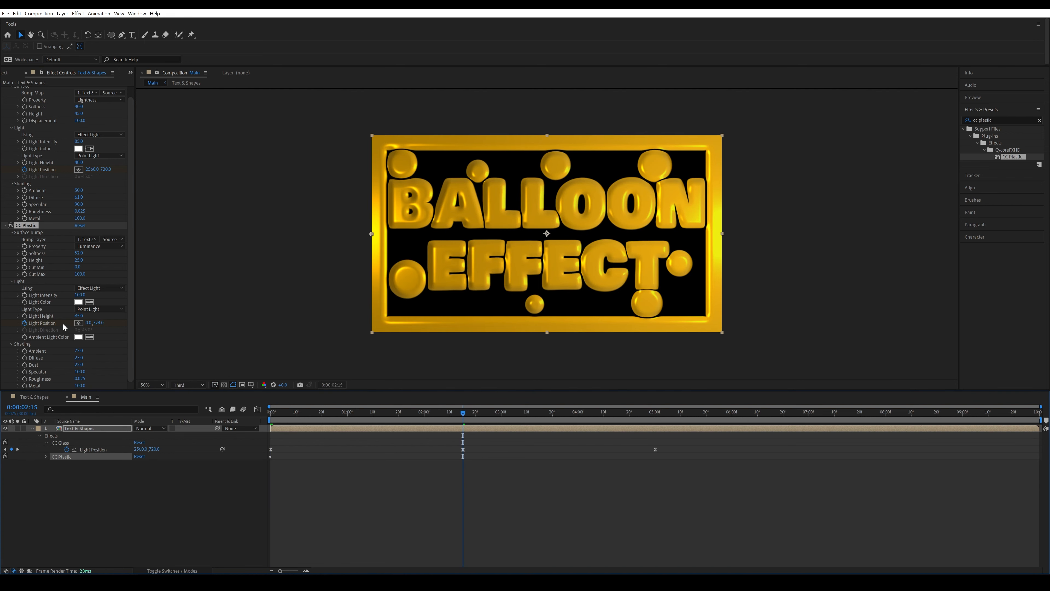
{"action": "left_click", "coordinate": [78, 323]}
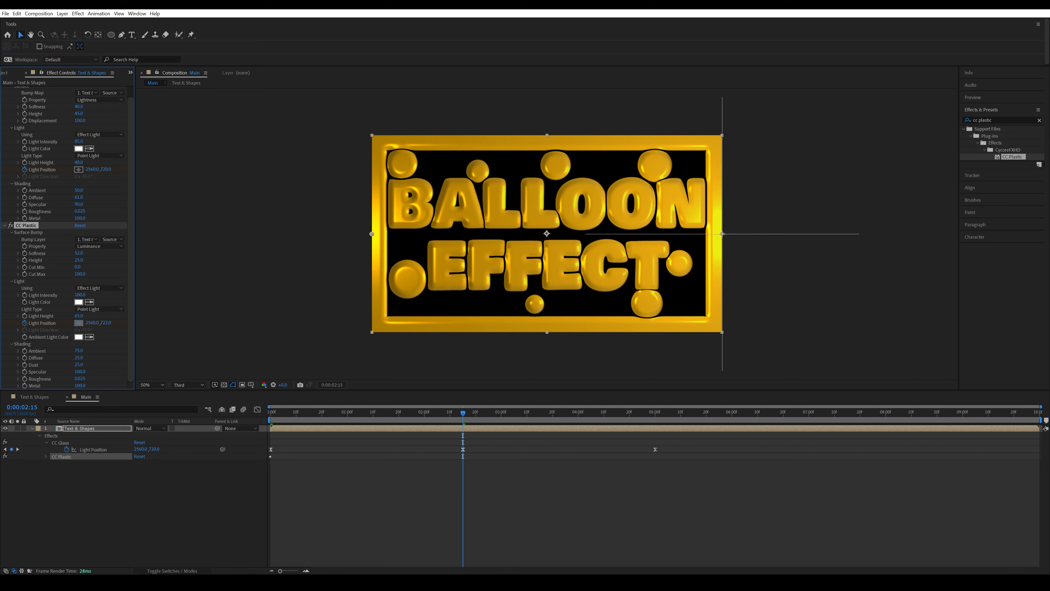
{"action": "left_click", "coordinate": [722, 234]}
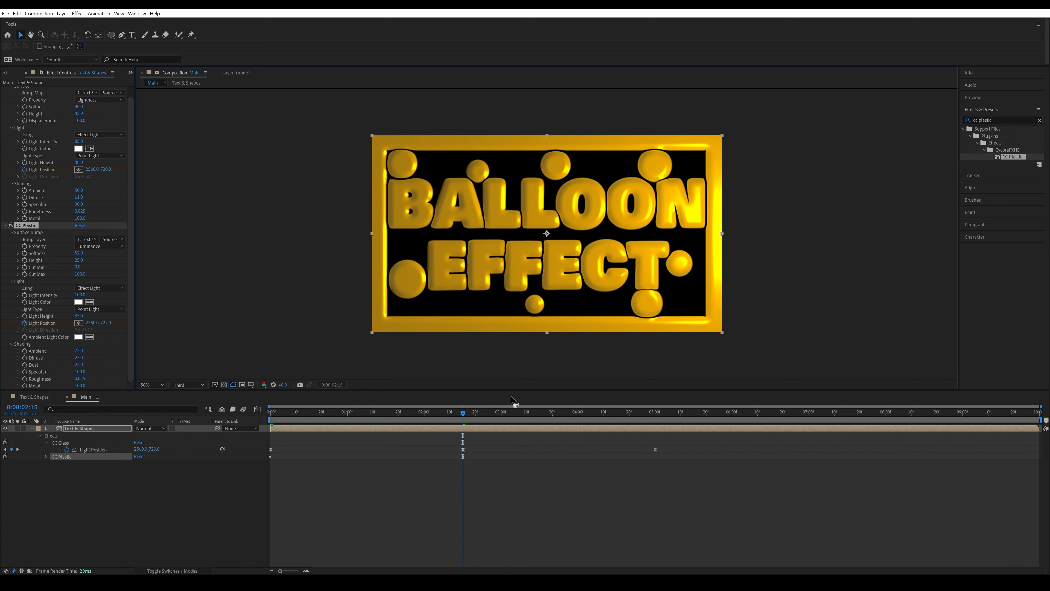
Step: Reveal only the keyframed properties of the Text & Shapes layer in the timeline
{"action": "left_click", "coordinate": [90, 429]}
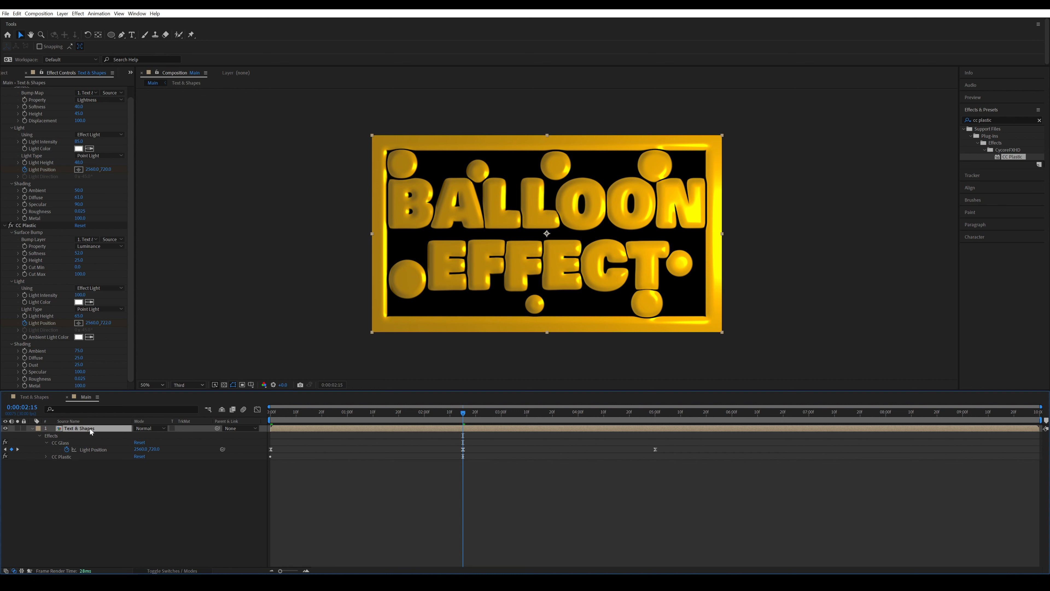
{"action": "key", "text": "u"}
{"action": "key", "text": "u"}
{"action": "left_click", "coordinate": [194, 490]}
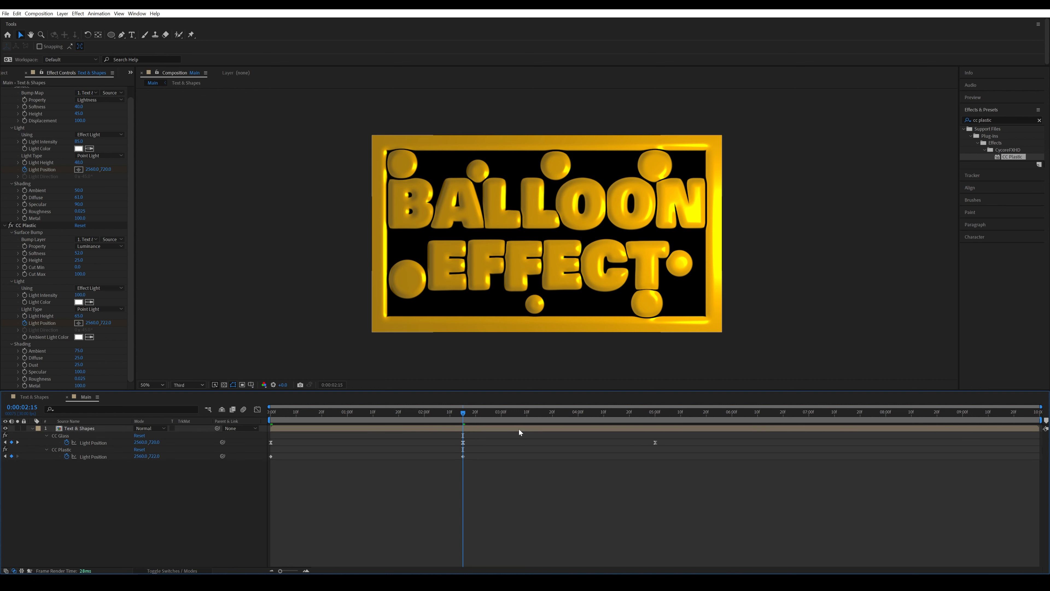
Step: Copy the first CC Plastic Light Position keyframe to 0:00:05:00 and apply Easy Ease to all CC Plastic Light Position keyframes
{"action": "left_click_drag", "start_coordinate": [461, 413], "coordinate": [654, 429]}
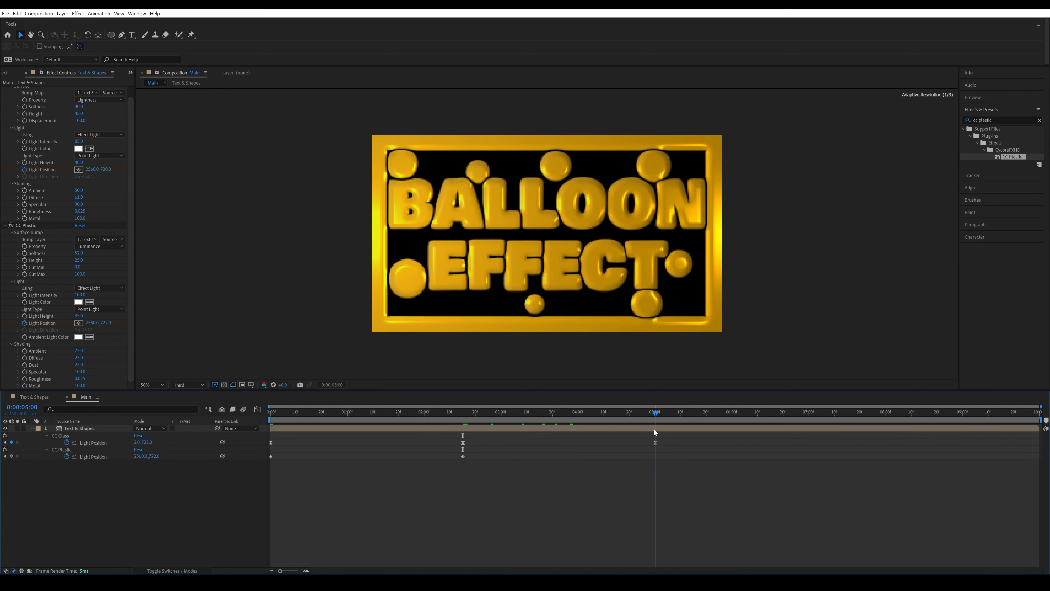
{"action": "left_click", "coordinate": [655, 430]}
{"action": "left_click_drag", "start_coordinate": [462, 412], "coordinate": [654, 450]}
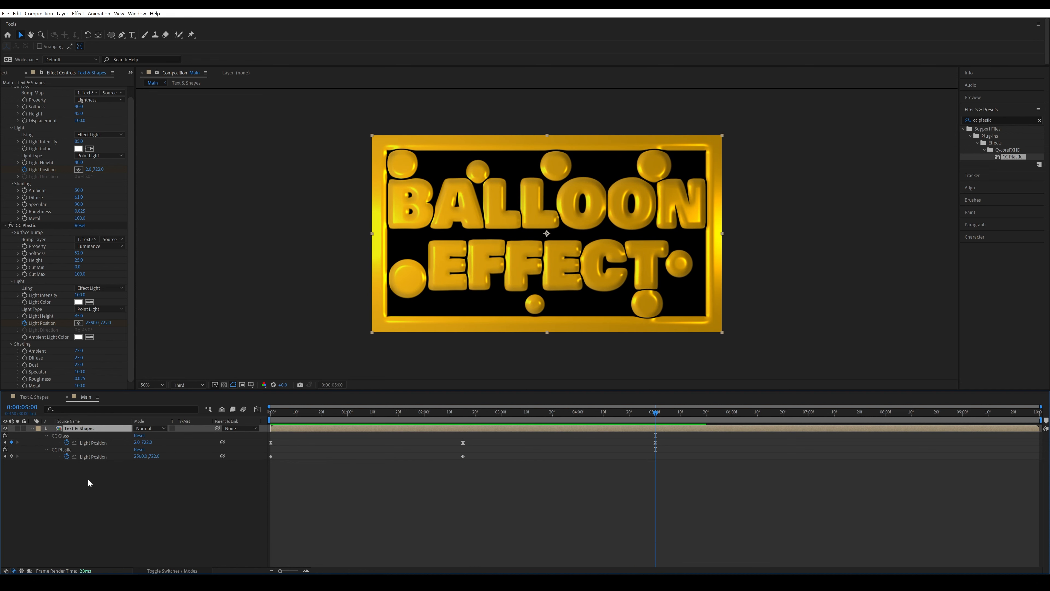
{"action": "left_click", "coordinate": [270, 456]}
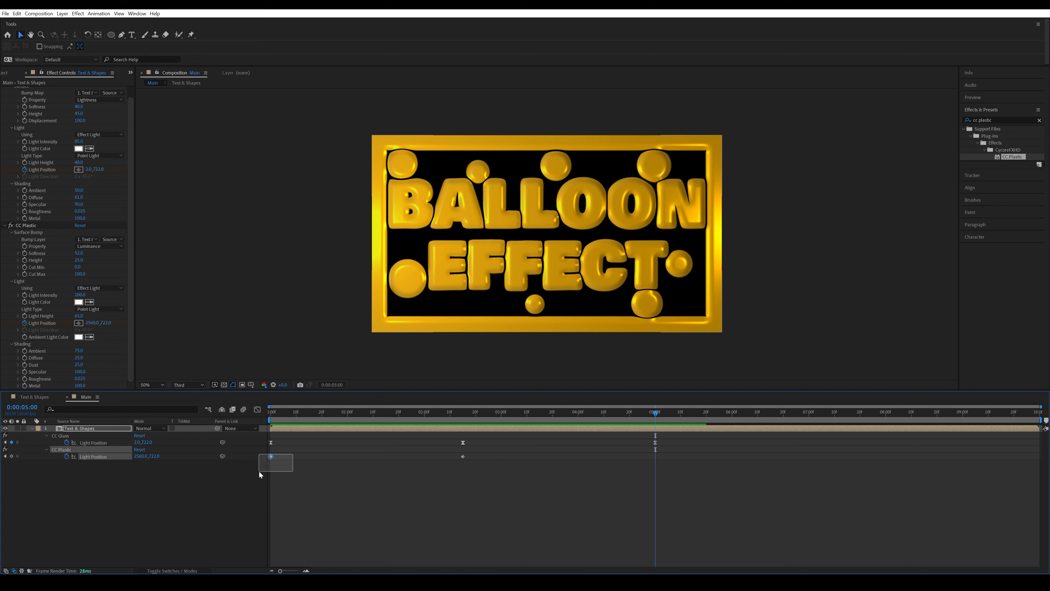
{"action": "key", "text": "ctrl+v"}
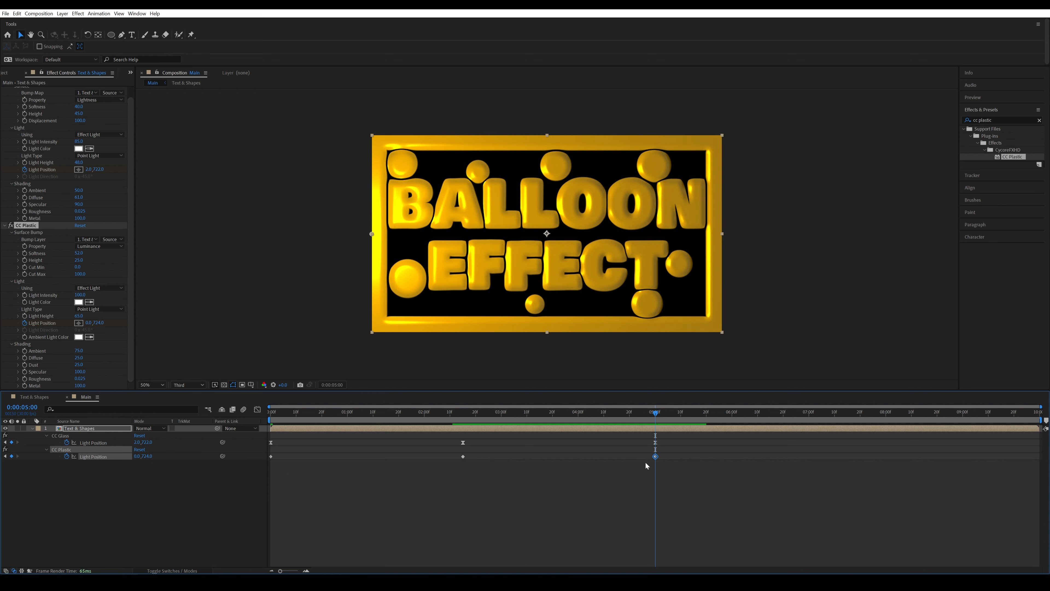
{"action": "left_click_drag", "start_coordinate": [670, 453], "coordinate": [248, 511]}
{"action": "left_click", "coordinate": [593, 497]}
Step: Play the Main composition repeatedly from the start to check the eased light movement across the balloon letters and shapes
{"action": "left_click_drag", "start_coordinate": [655, 413], "coordinate": [209, 441]}
{"action": "key", "text": "space"}
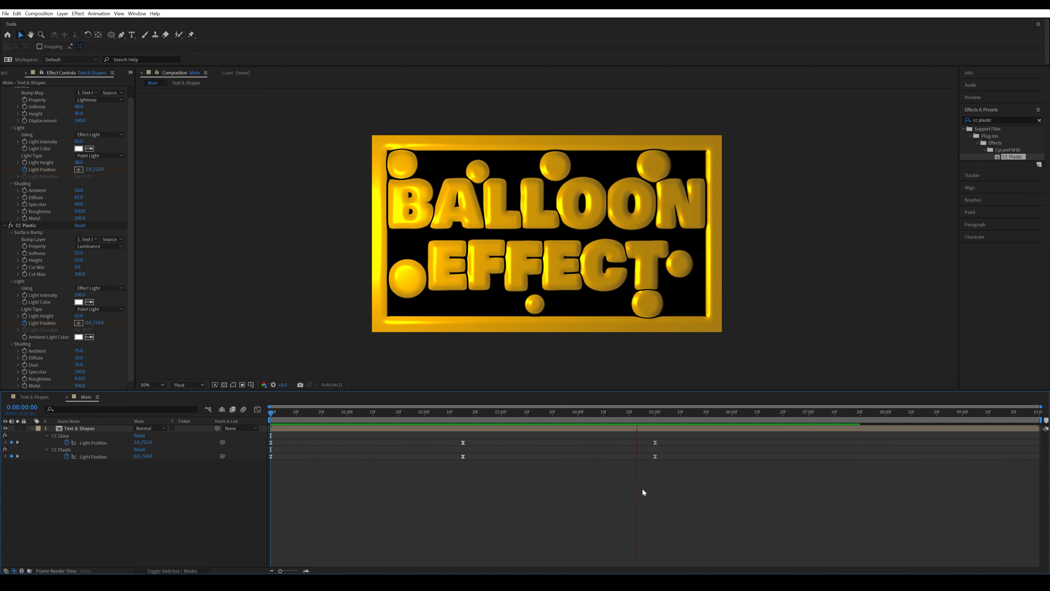
{"action": "key", "text": "space"}
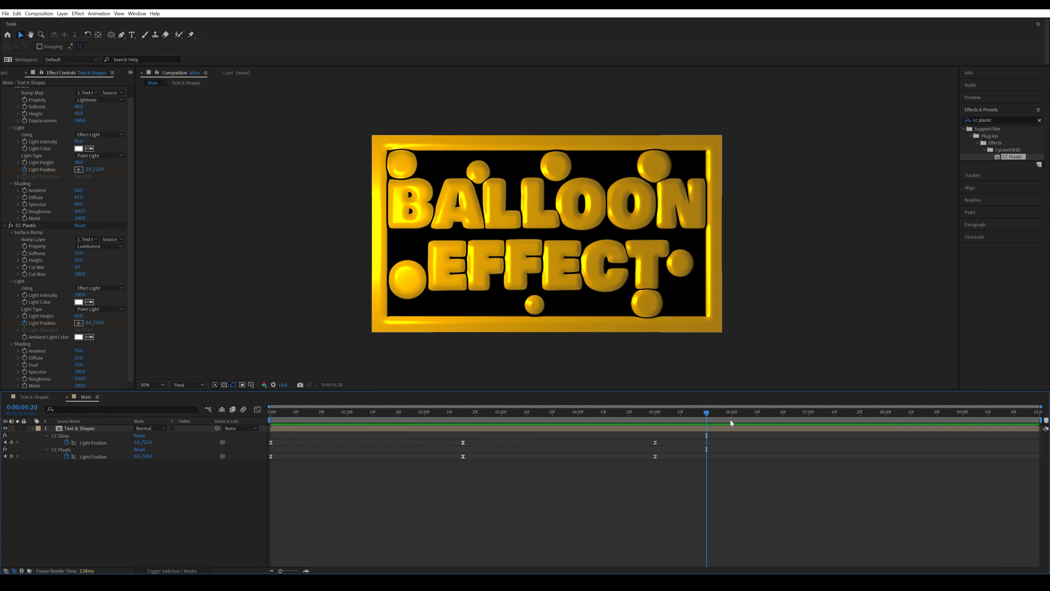
{"action": "left_click_drag", "start_coordinate": [706, 417], "coordinate": [210, 417]}
{"action": "key", "text": "space"}
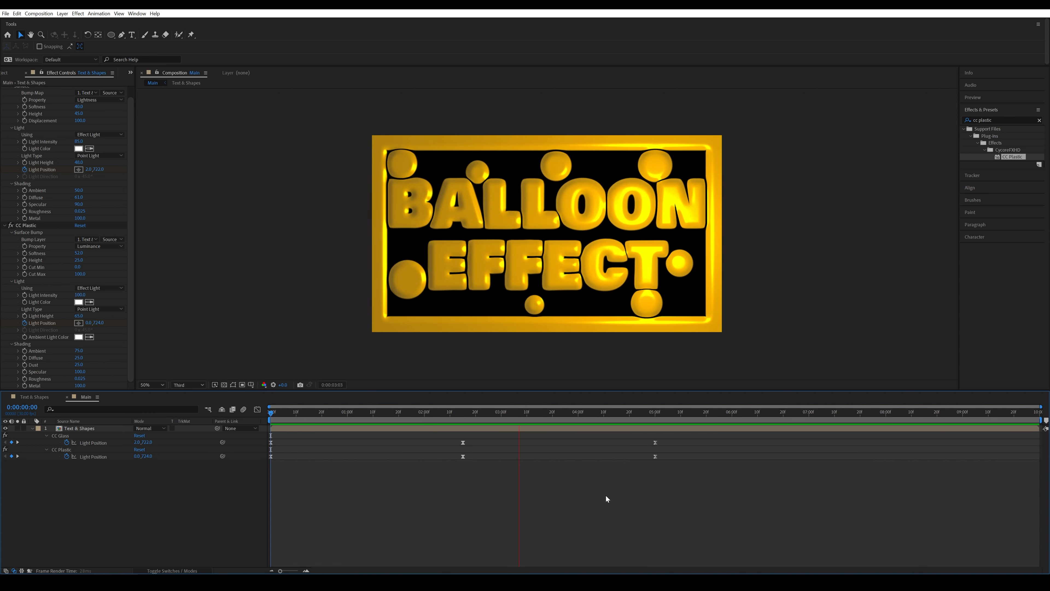
{"action": "key", "text": "space"}
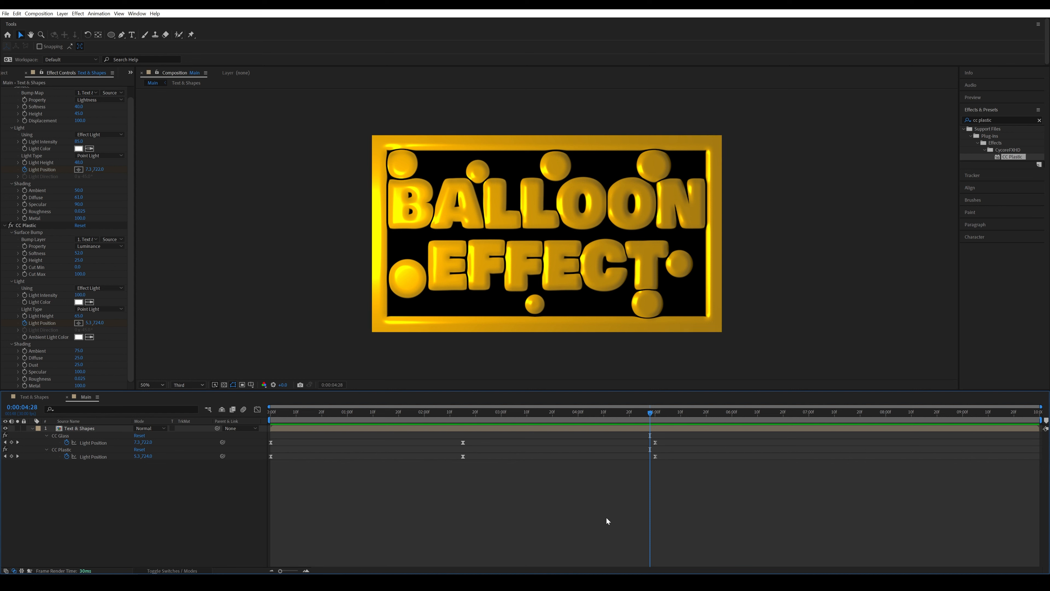
{"action": "left_click_drag", "start_coordinate": [653, 413], "coordinate": [267, 449]}
{"action": "key", "text": "space"}
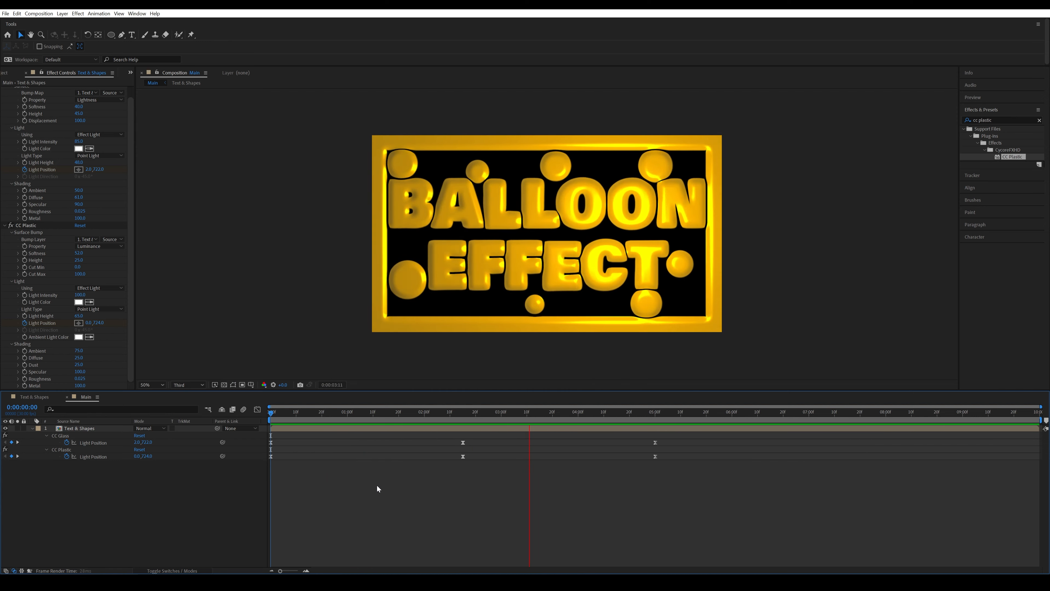
{"action": "key", "text": "space"}
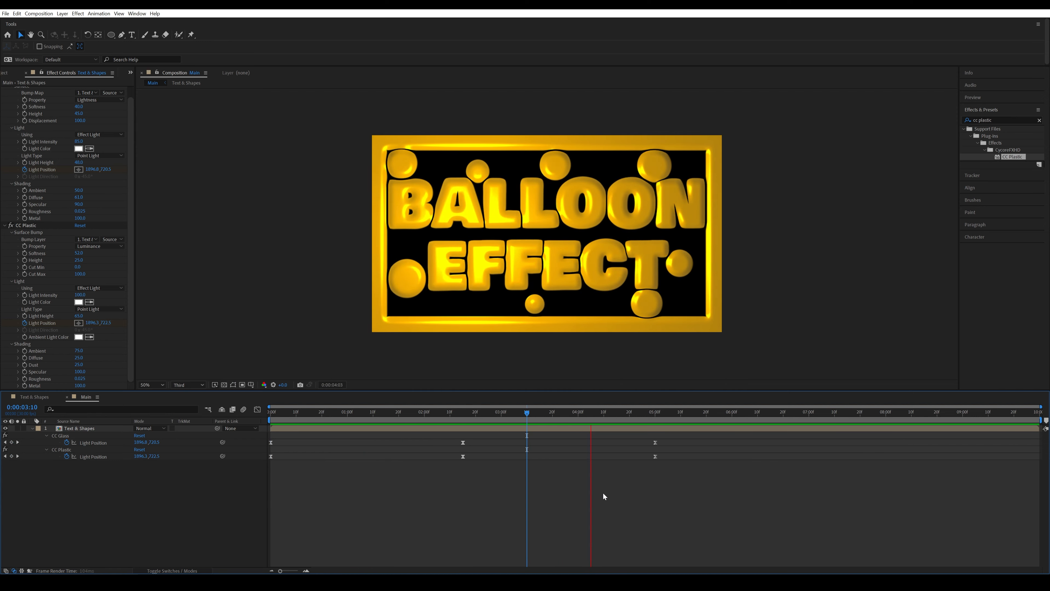